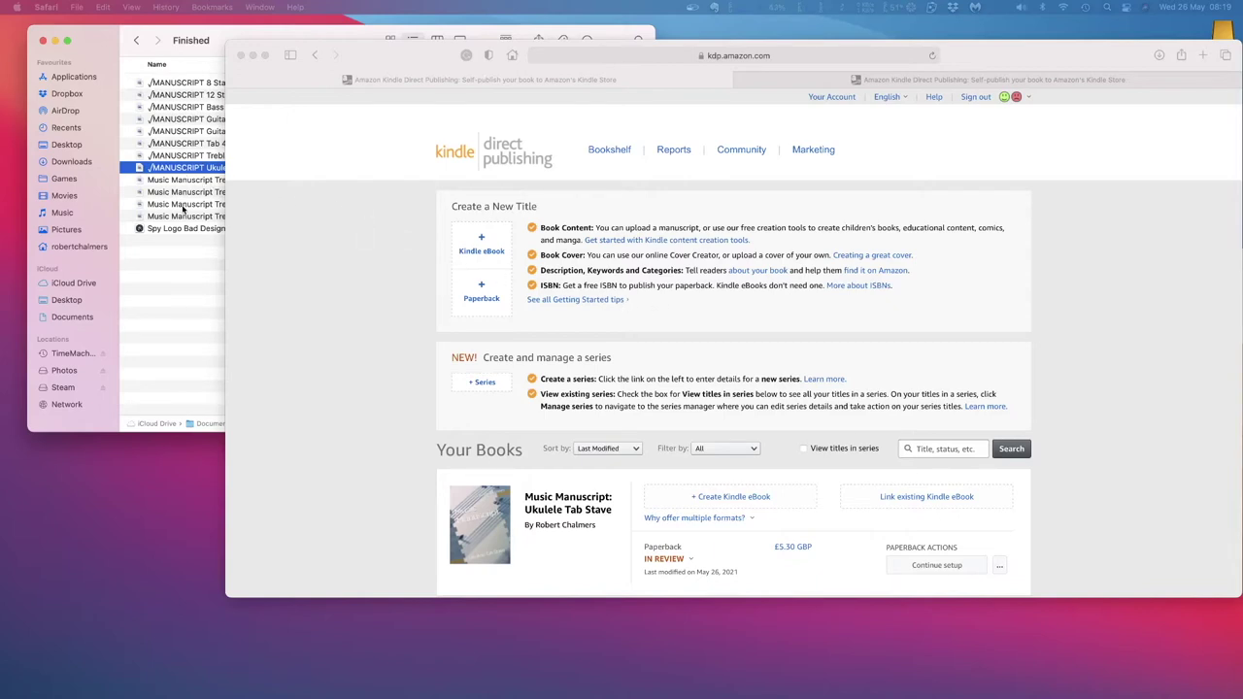
Select "Music Manuscript Treble Barred x 2 For Class Use.pdf" in the Finished folder, and start a new paperback title on KDP in Safari
click(150, 257)
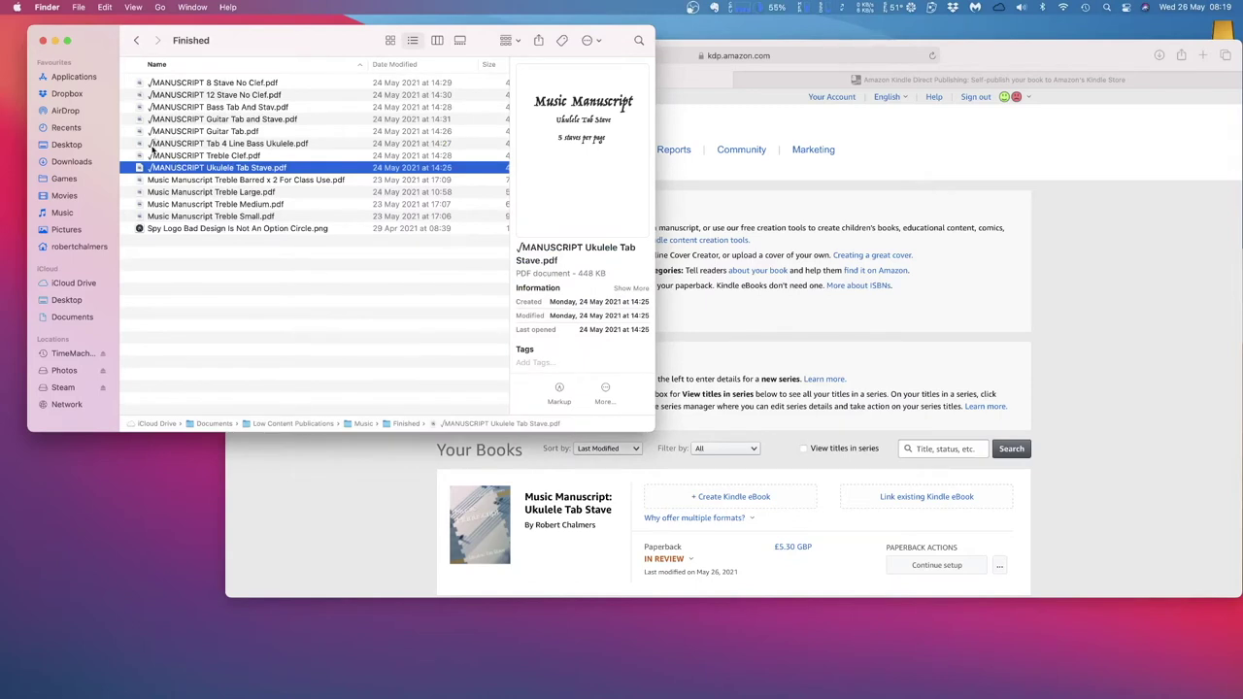
click(181, 180)
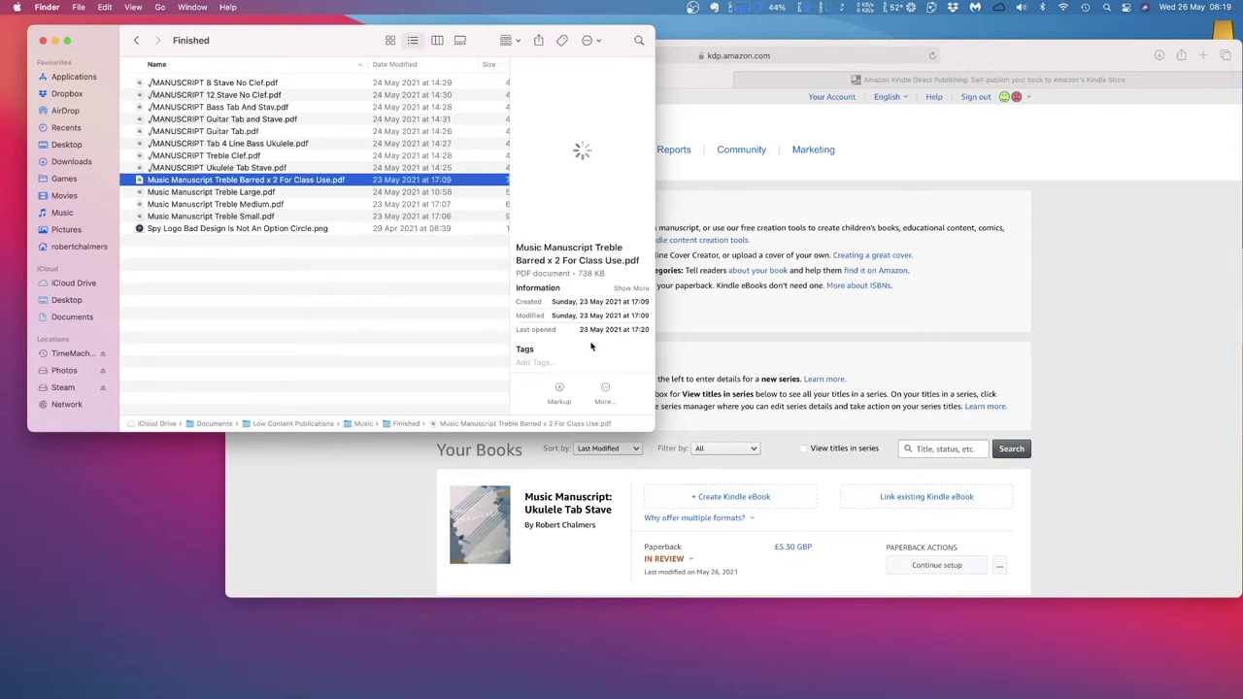
click(701, 315)
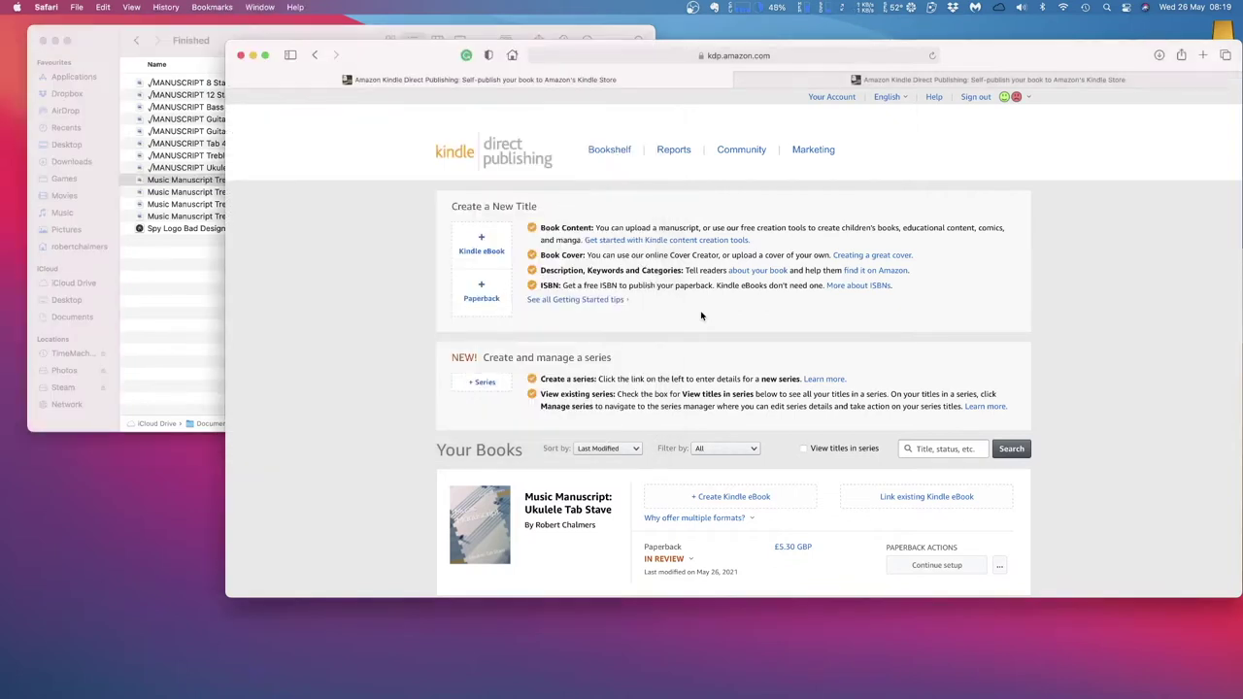
click(482, 292)
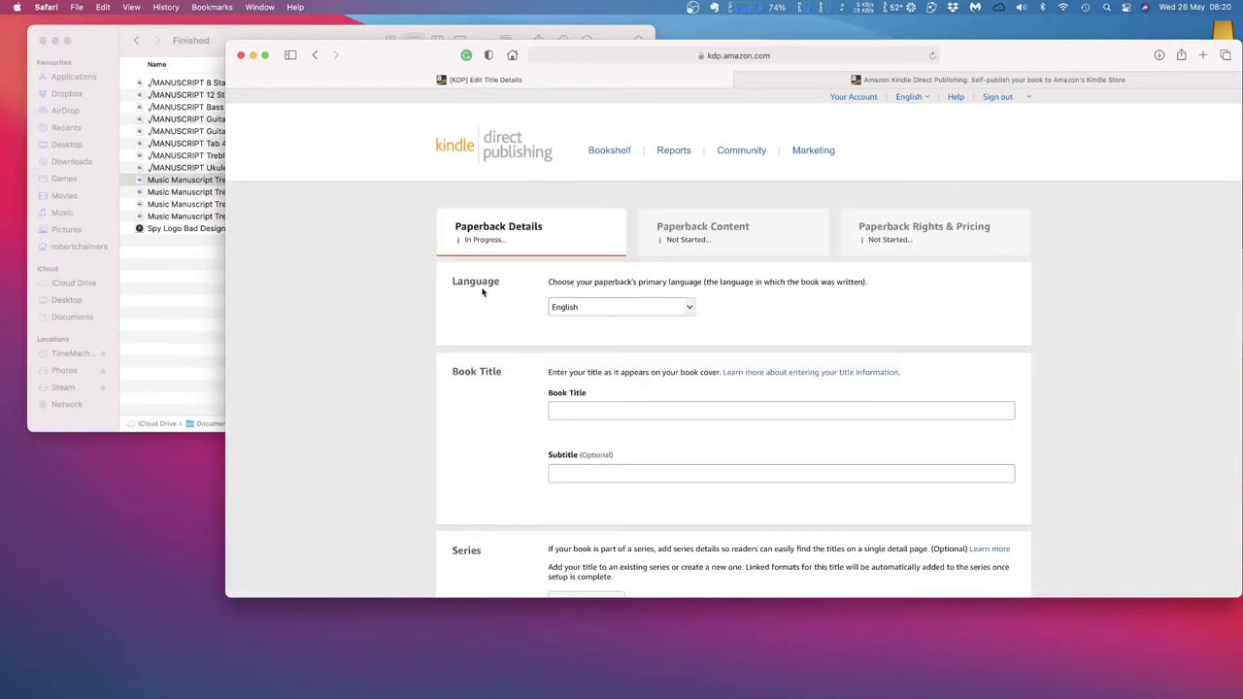
Enter the book title "Music Manuscript" and the subtitle "Treble Barred x 2 For Class Use"
click(646, 412)
text(Music Manus)
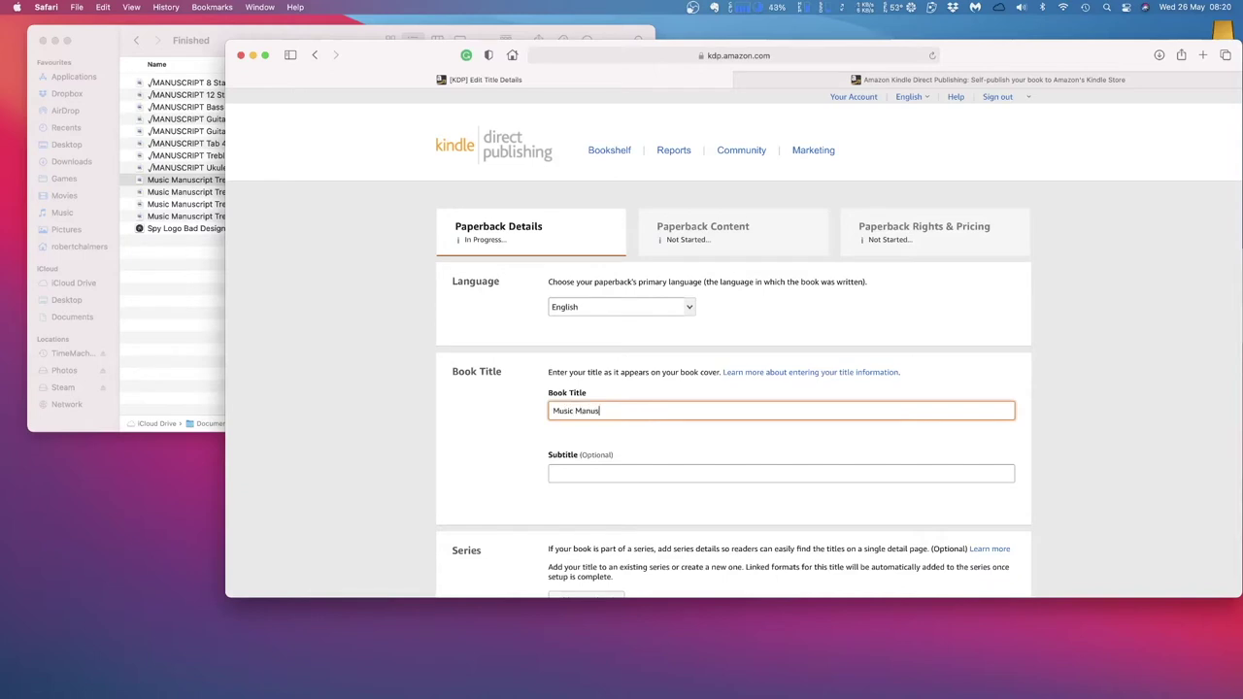
text(cript)
scroll(716, 488, down, 1)
click(632, 467)
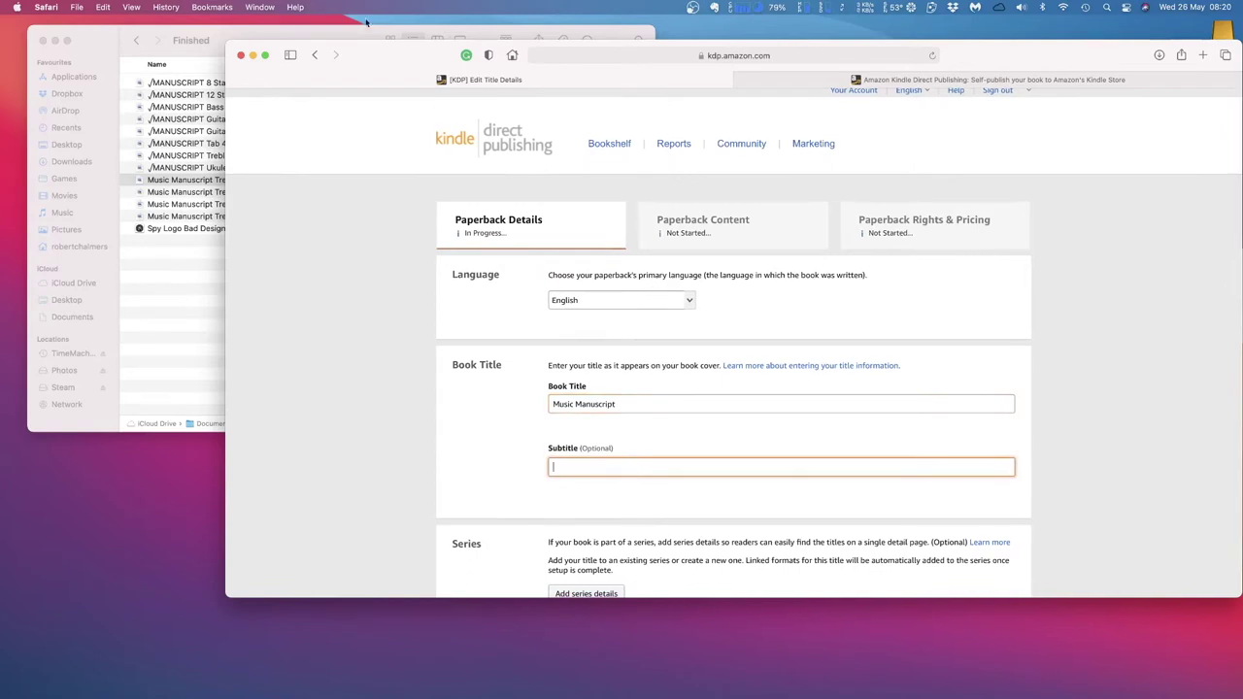
drag(382, 55, 515, 52)
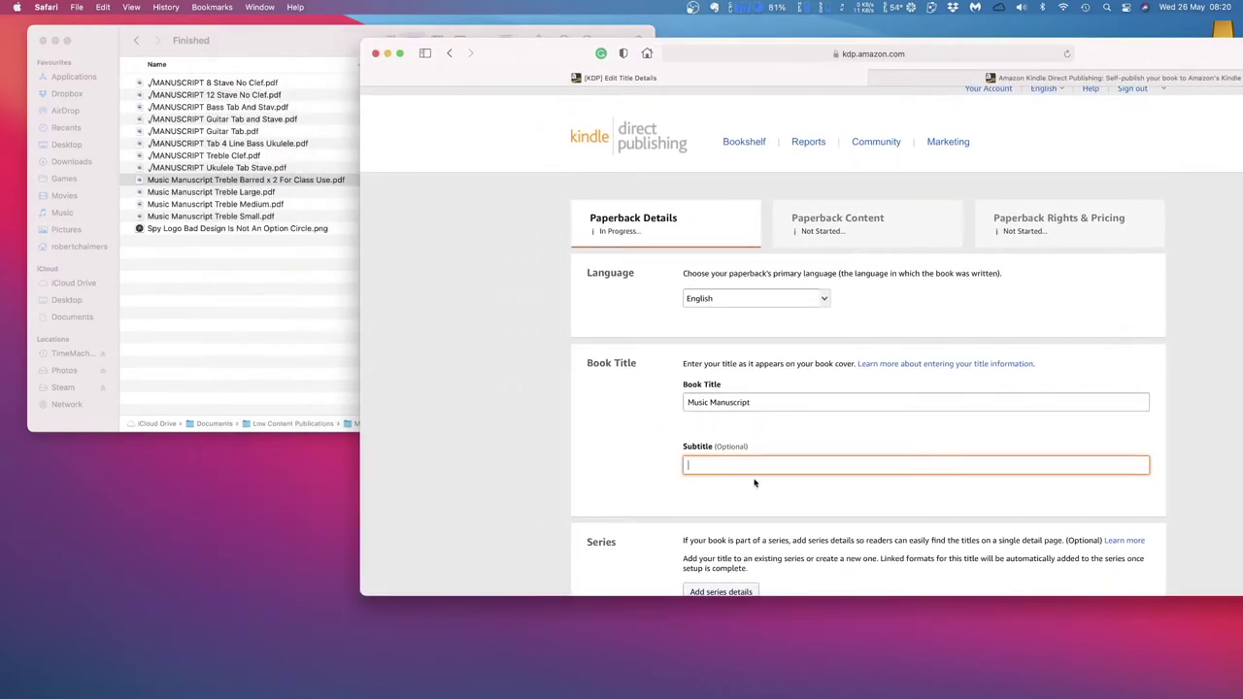
text(Treble Barred x 2 For Class Use)
drag(519, 59, 491, 47)
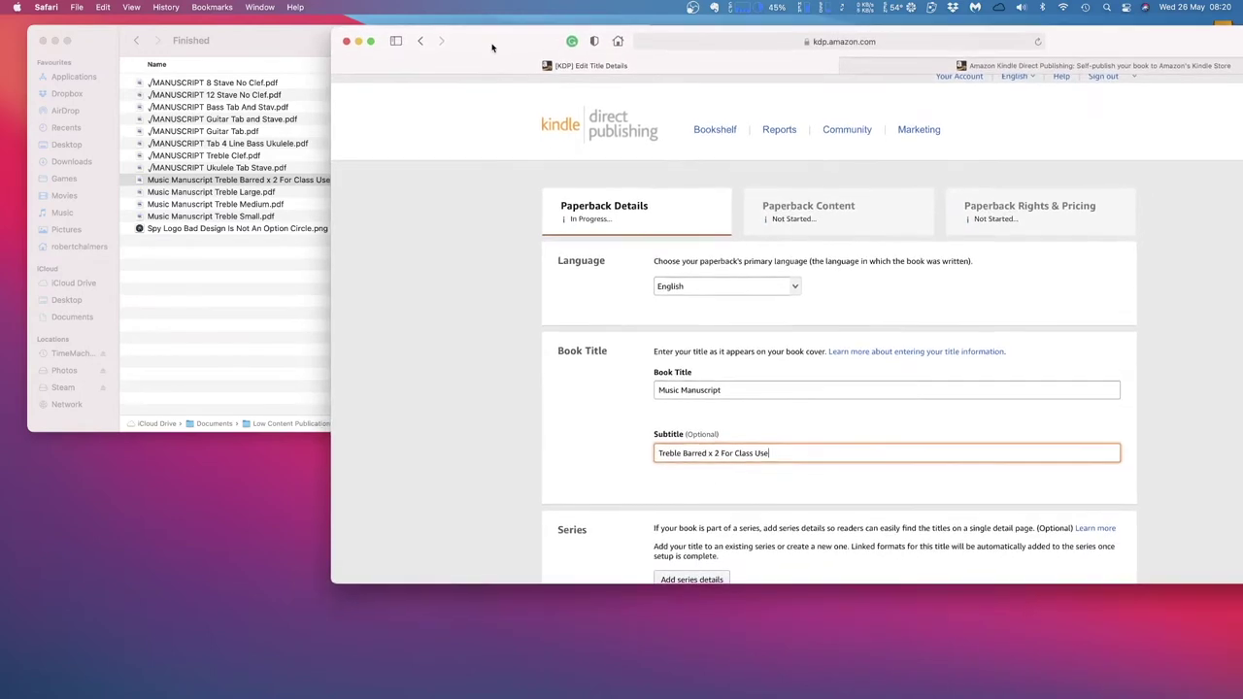
Enter the primary author's first name and last name in the paperback details
scroll(749, 439, down, 3)
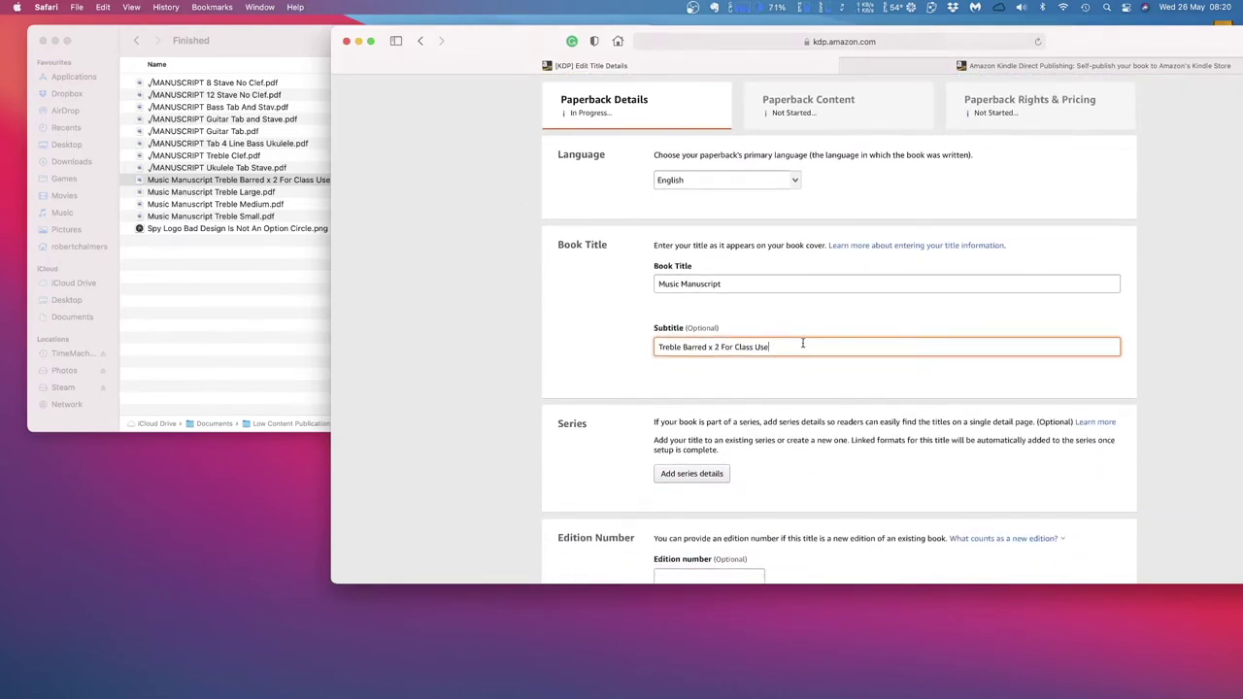
scroll(788, 437, down, 3)
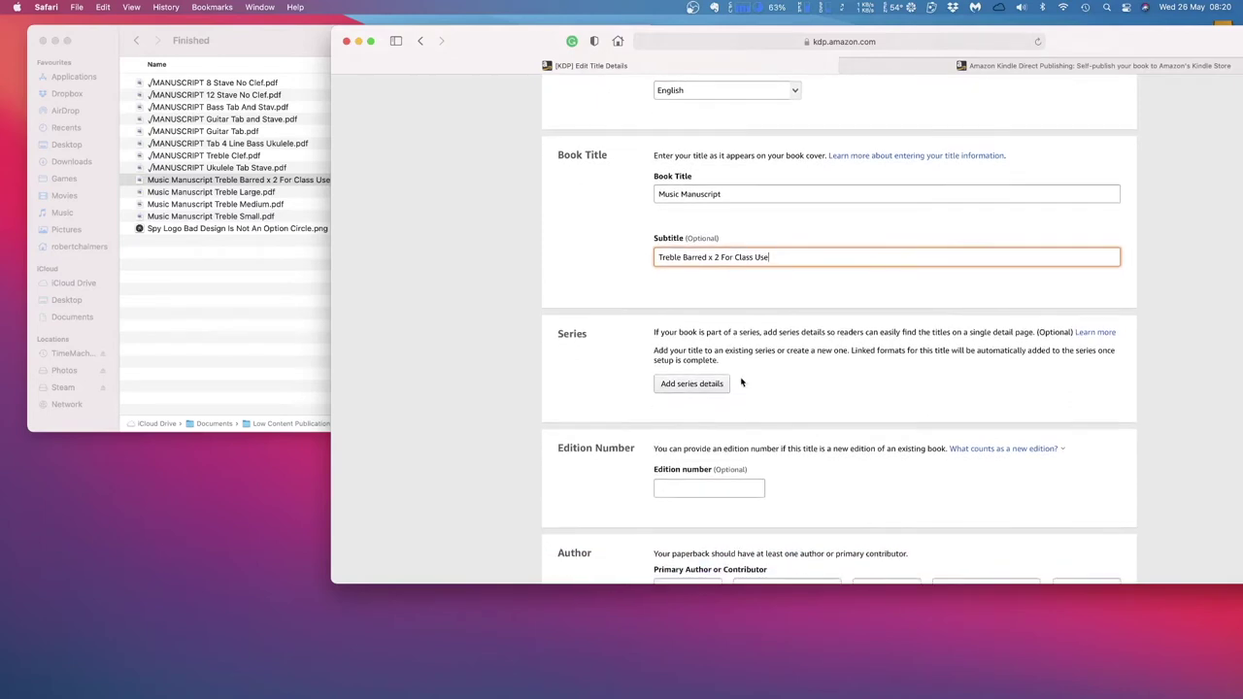
scroll(801, 510, down, 3)
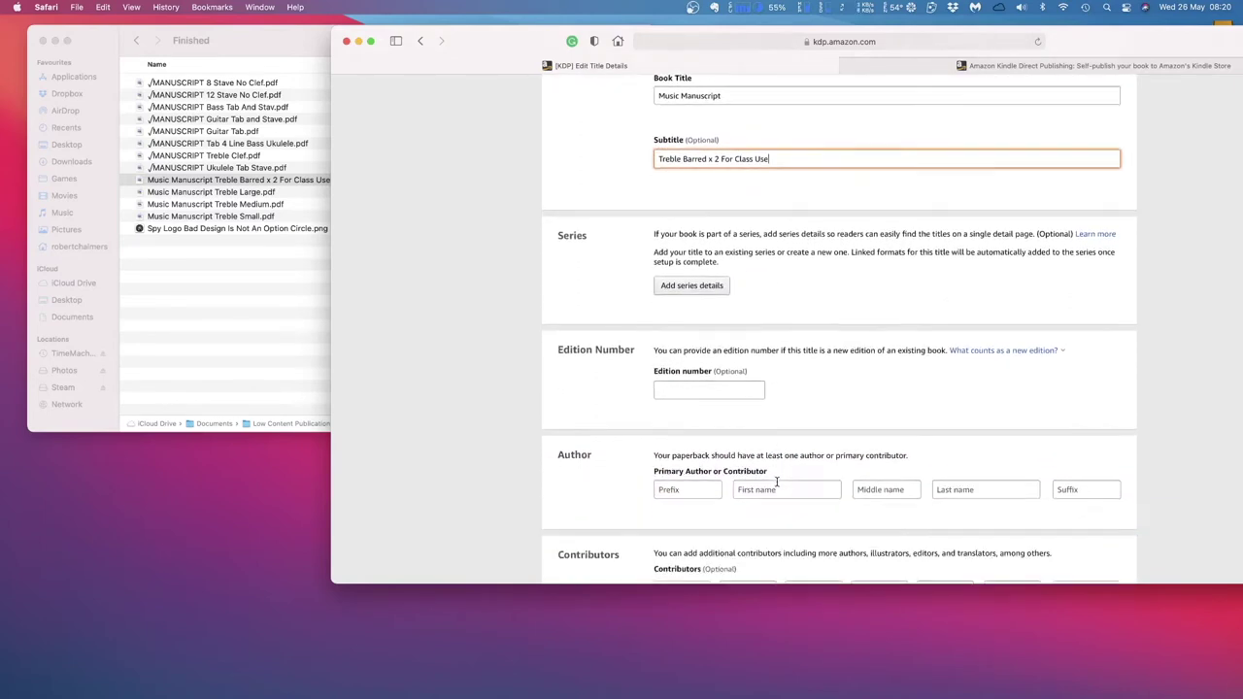
scroll(776, 481, down, 3)
click(782, 366)
text(RNobert)
click(967, 367)
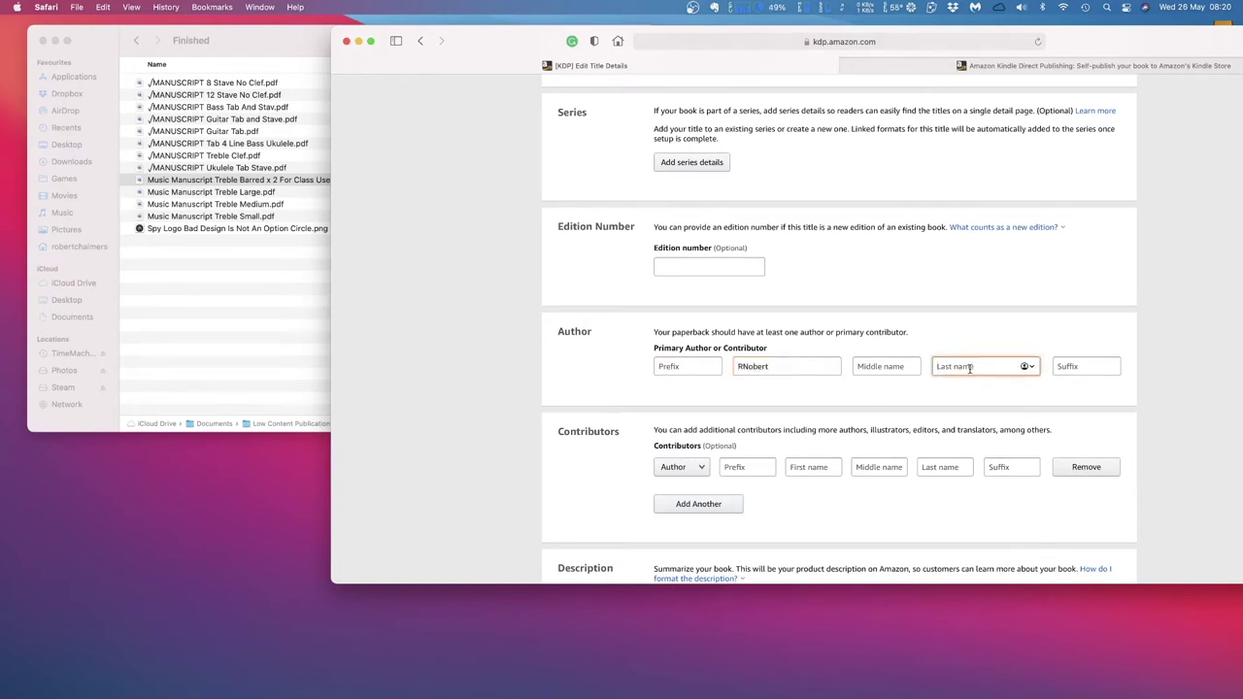
text(Chalmers)
Fill in the book description on manuscript pages for musicians and students, ending with "30 Manuscript pages and three pages of notes."
scroll(830, 426, down, 2)
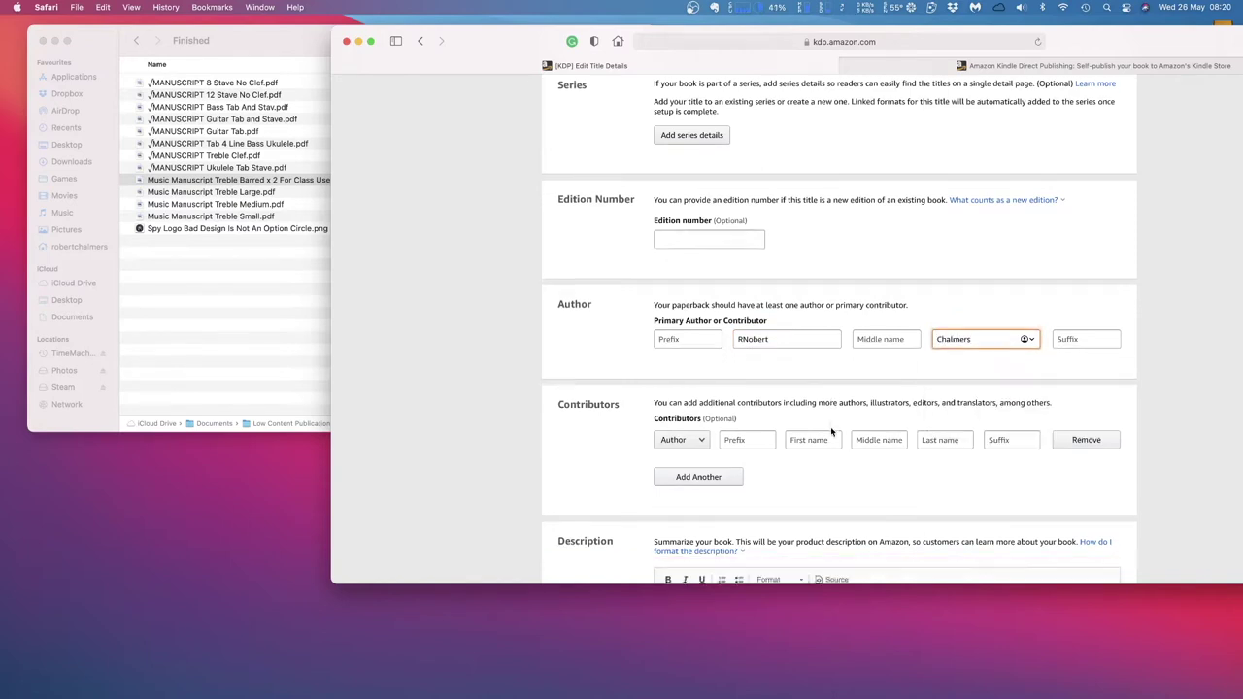
scroll(845, 429, down, 2)
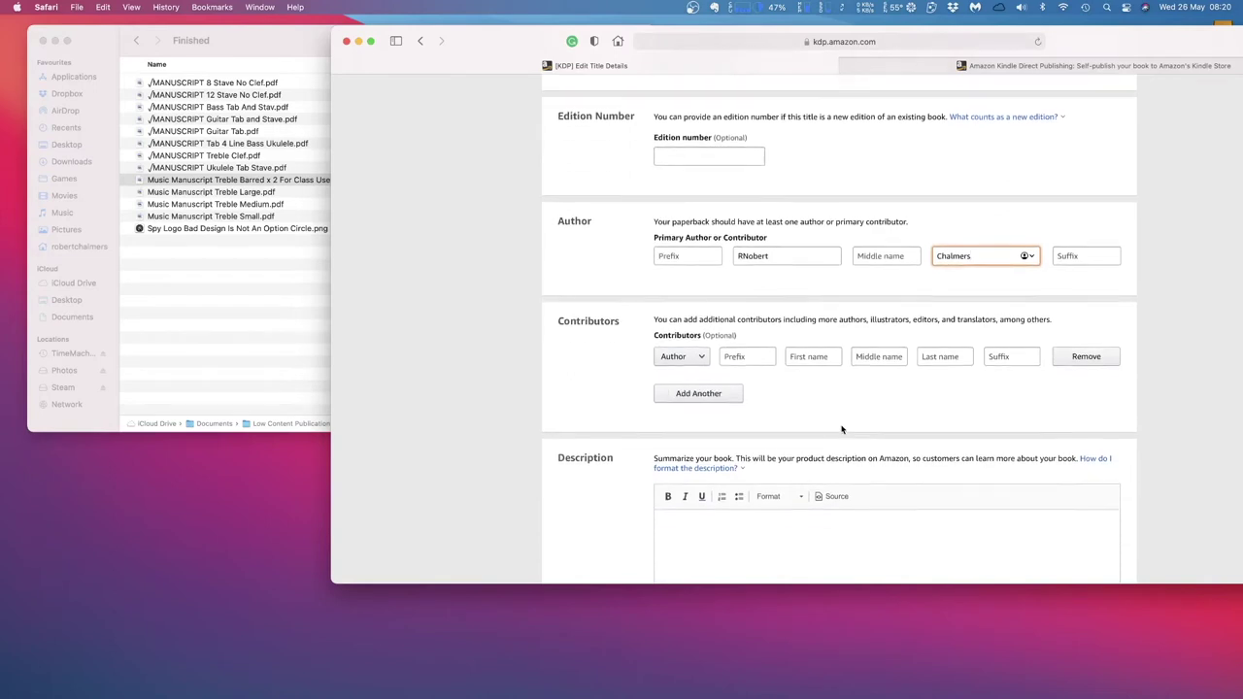
scroll(817, 395, down, 2)
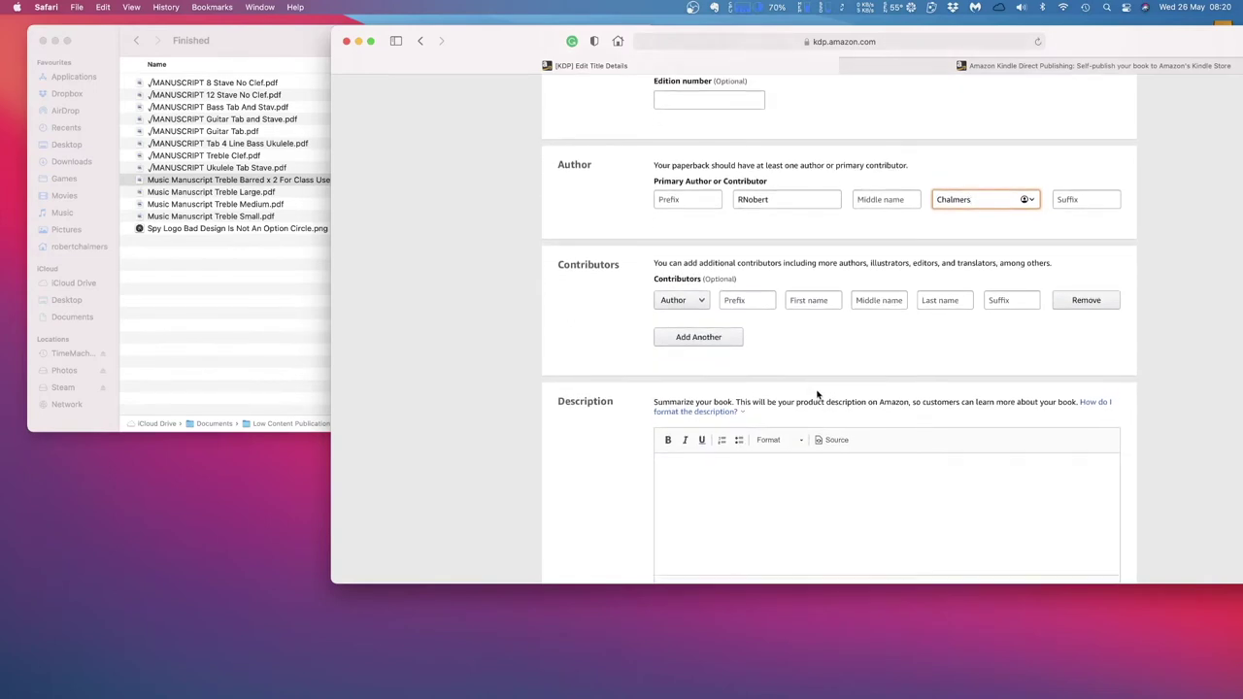
click(786, 448)
scroll(786, 442, down, 5)
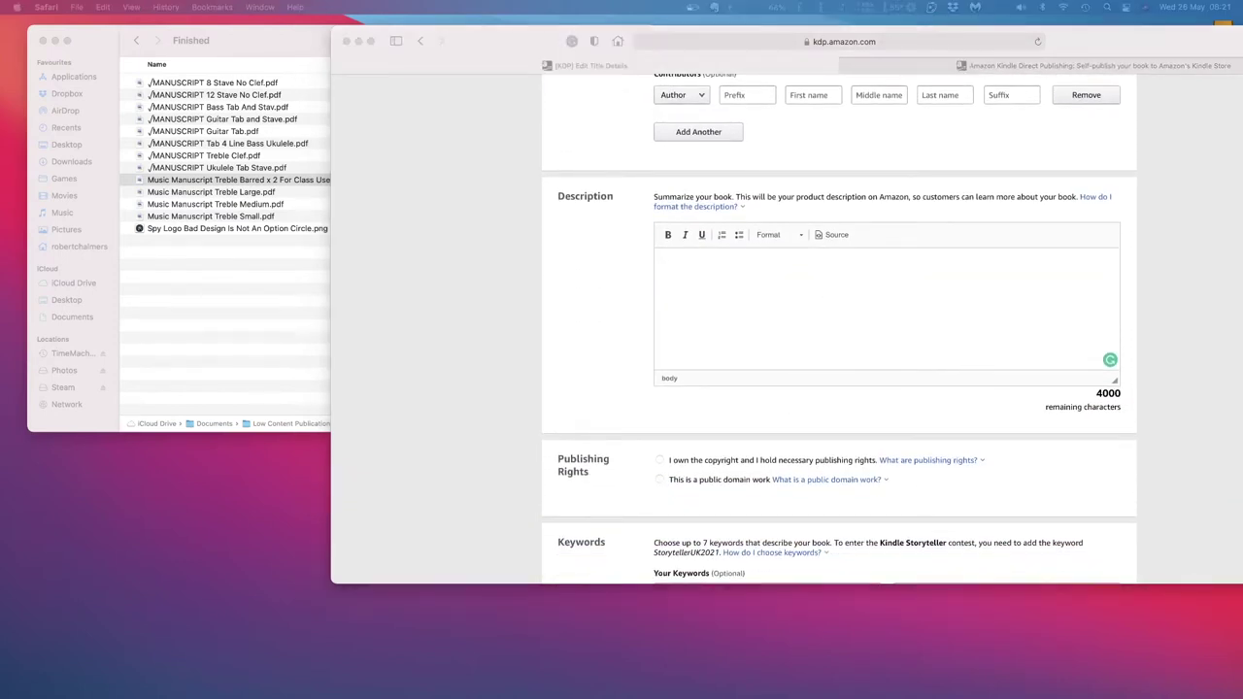
click(775, 263)
text(Musicians and music creators in many different instruments will often have the need for a readily available collection of Manuscript pages. You may be building a production, or just practicing. Either way having your notes in handy book form is a real bonus when trying to look back over your work. Maybe you are just conducting lessons and need a book for each student. These are ideal. 30 Manuscript pages and three pages of notes.)
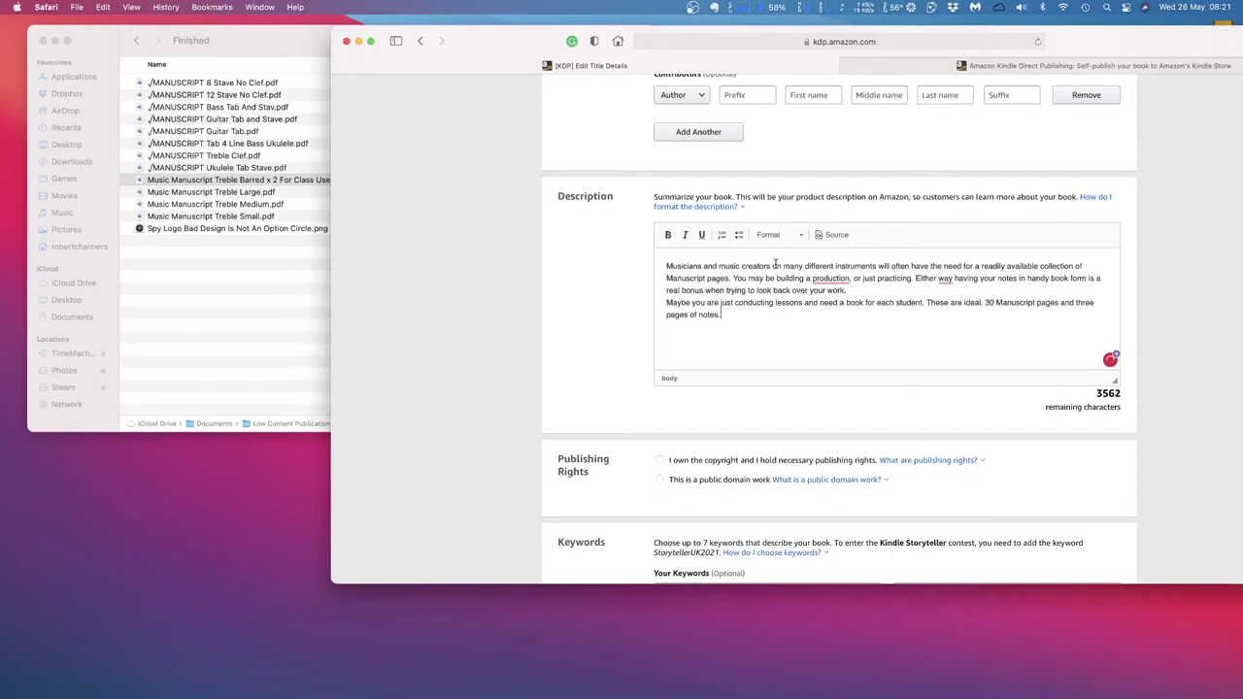
Accept the suggested comma after "Either way" in the description and dismiss the suggestion to replace "production"
mouse_move(944, 281)
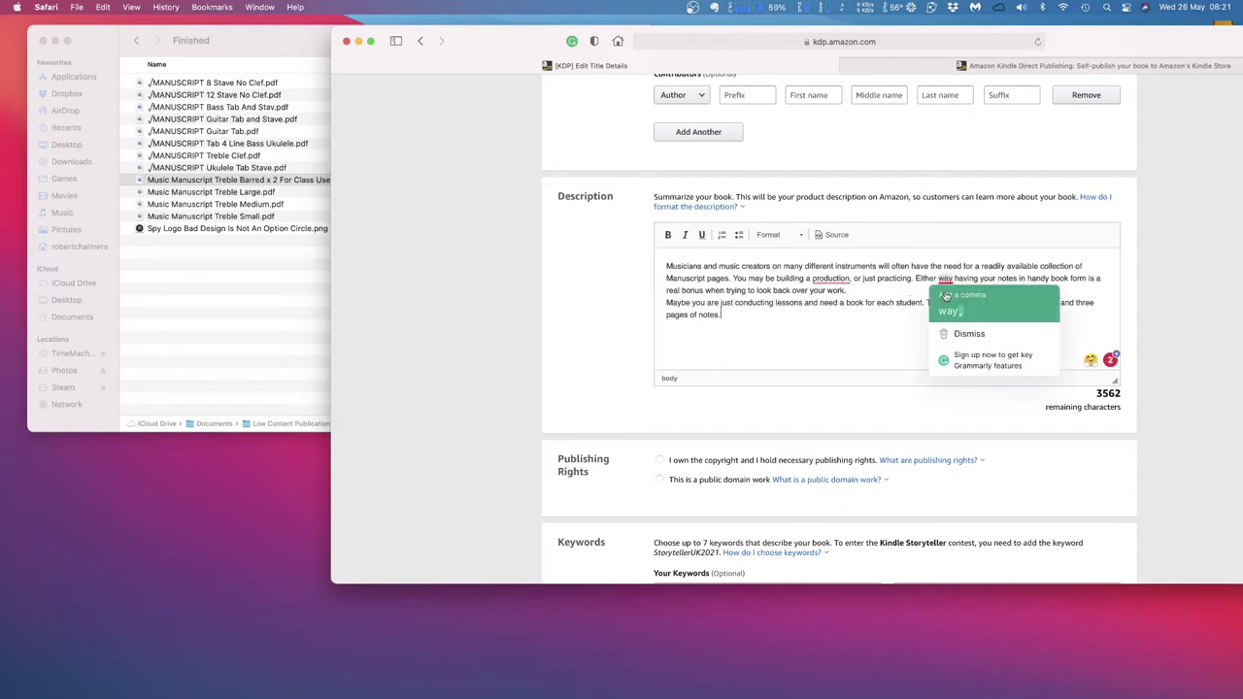
scroll(952, 314, down, 1)
scroll(952, 315, up, 1)
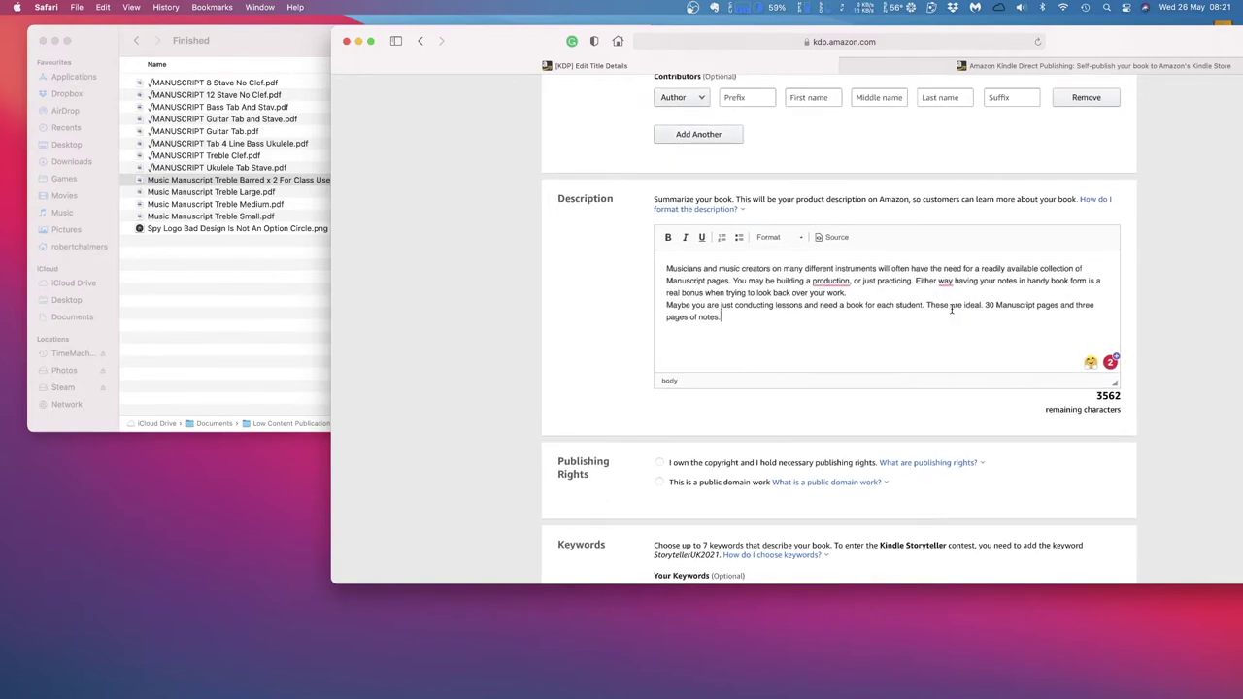
click(944, 294)
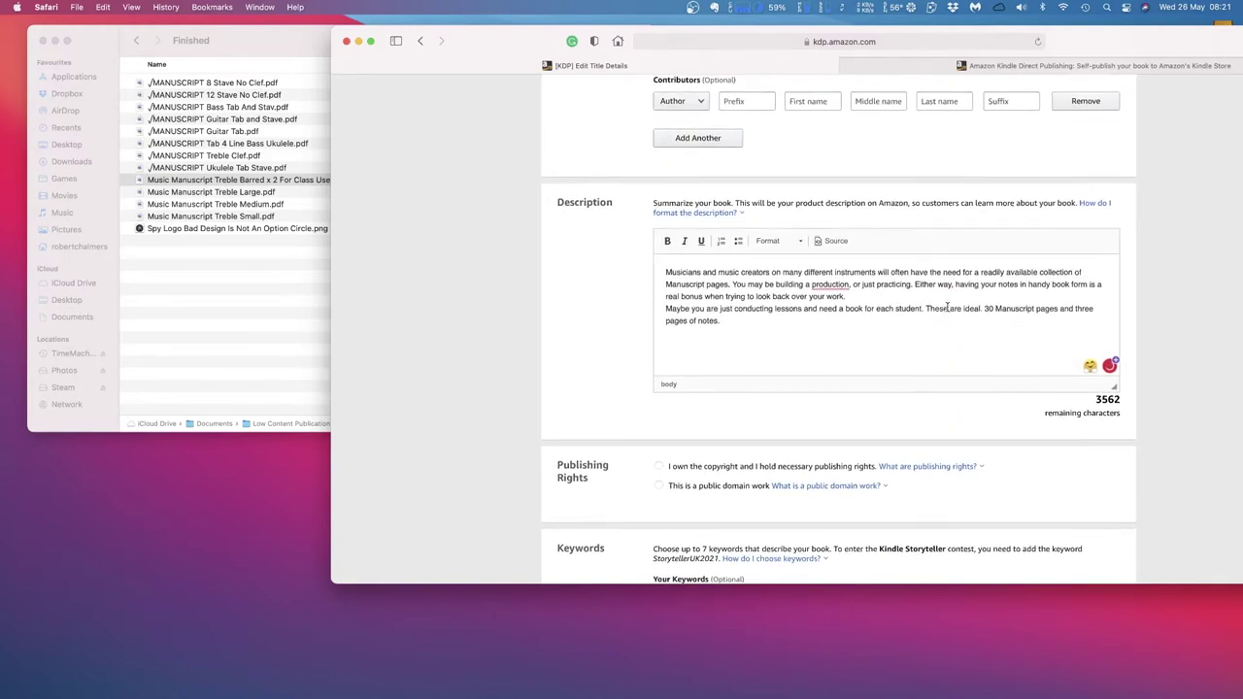
scroll(947, 309, up, 1)
mouse_move(835, 294)
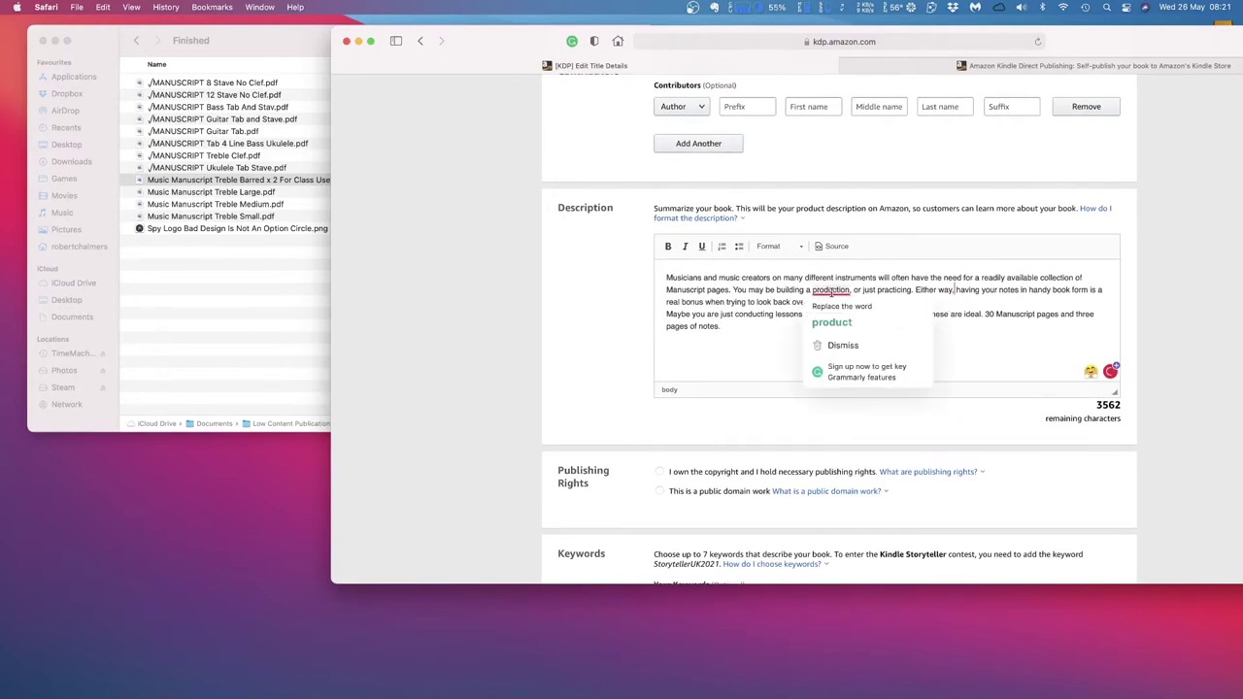
click(840, 344)
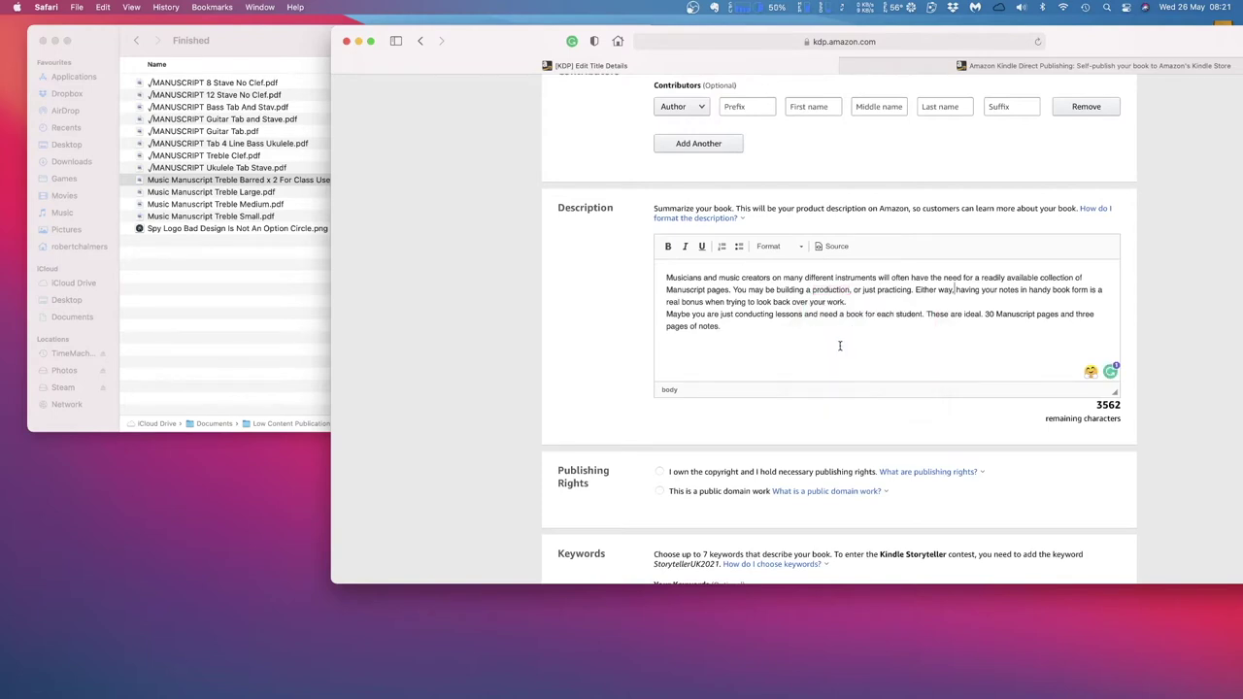
Declare under Publishing Rights that you own the copyright and hold the necessary publishing rights
scroll(835, 345, down, 3)
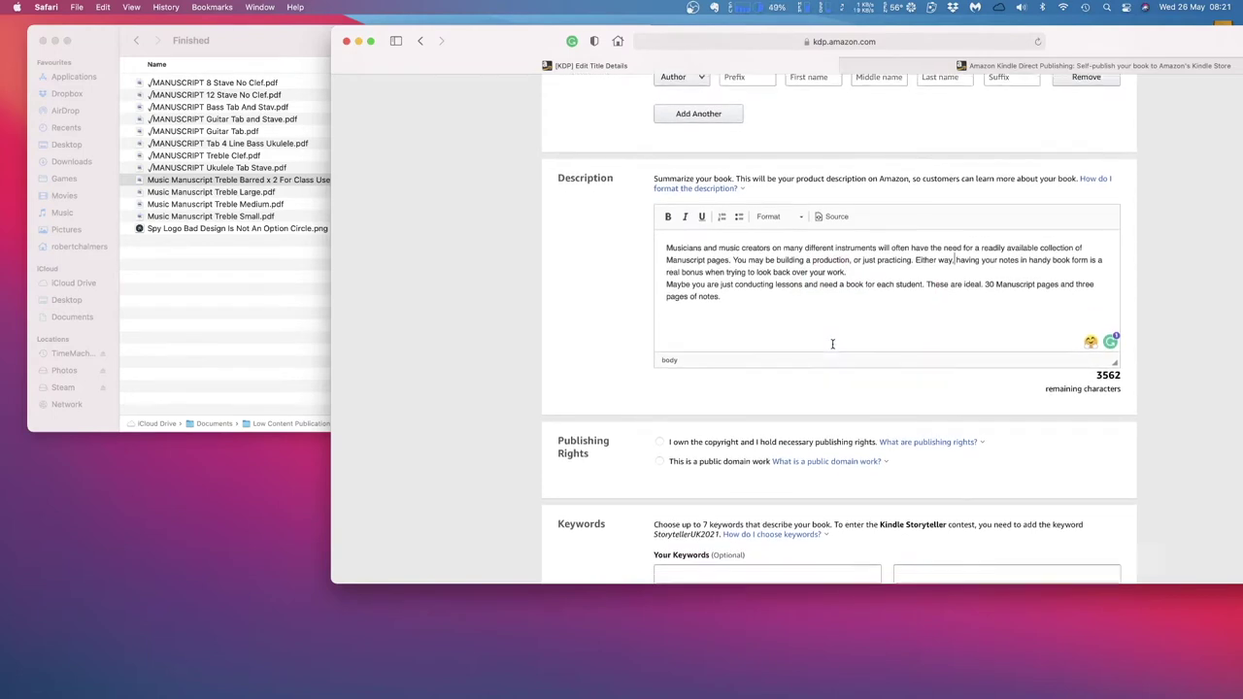
scroll(832, 344, down, 1)
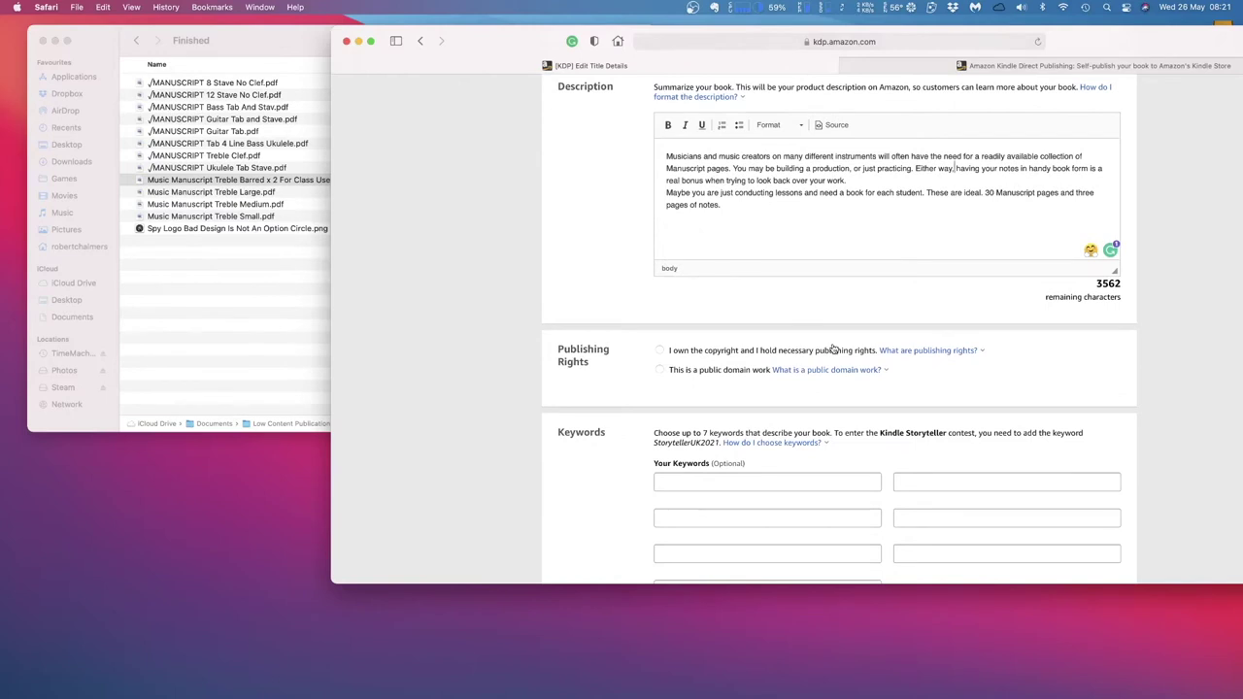
scroll(832, 348, down, 3)
click(832, 347)
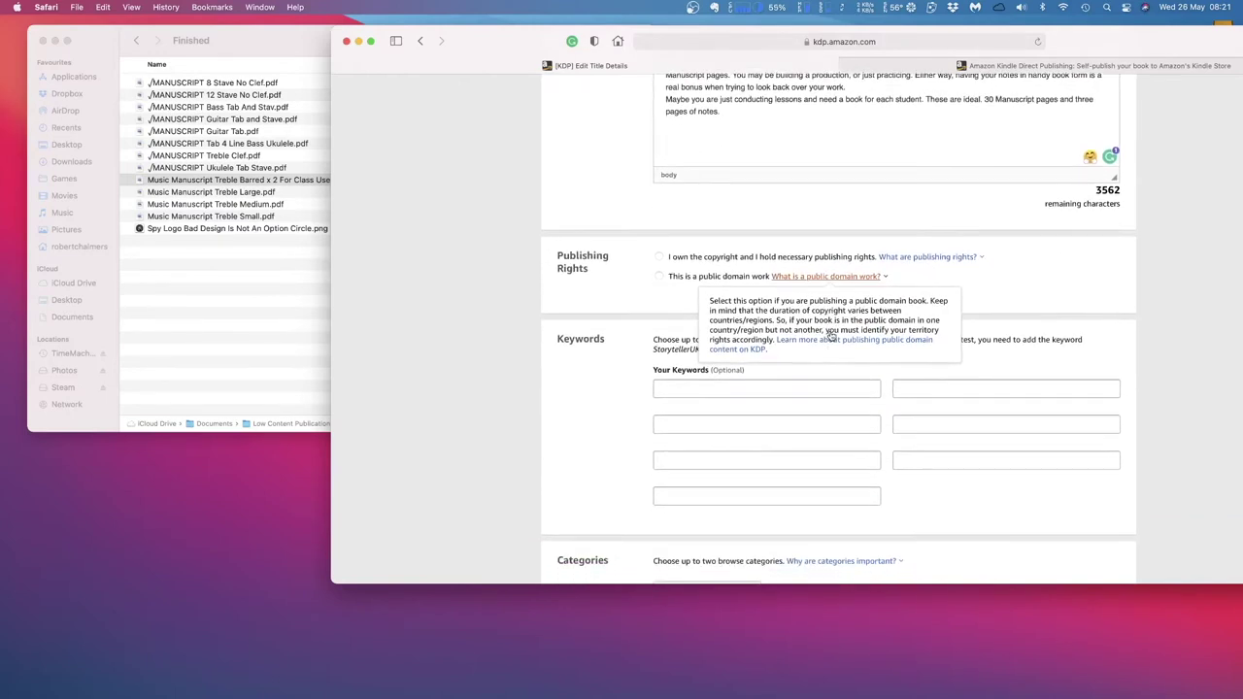
click(644, 230)
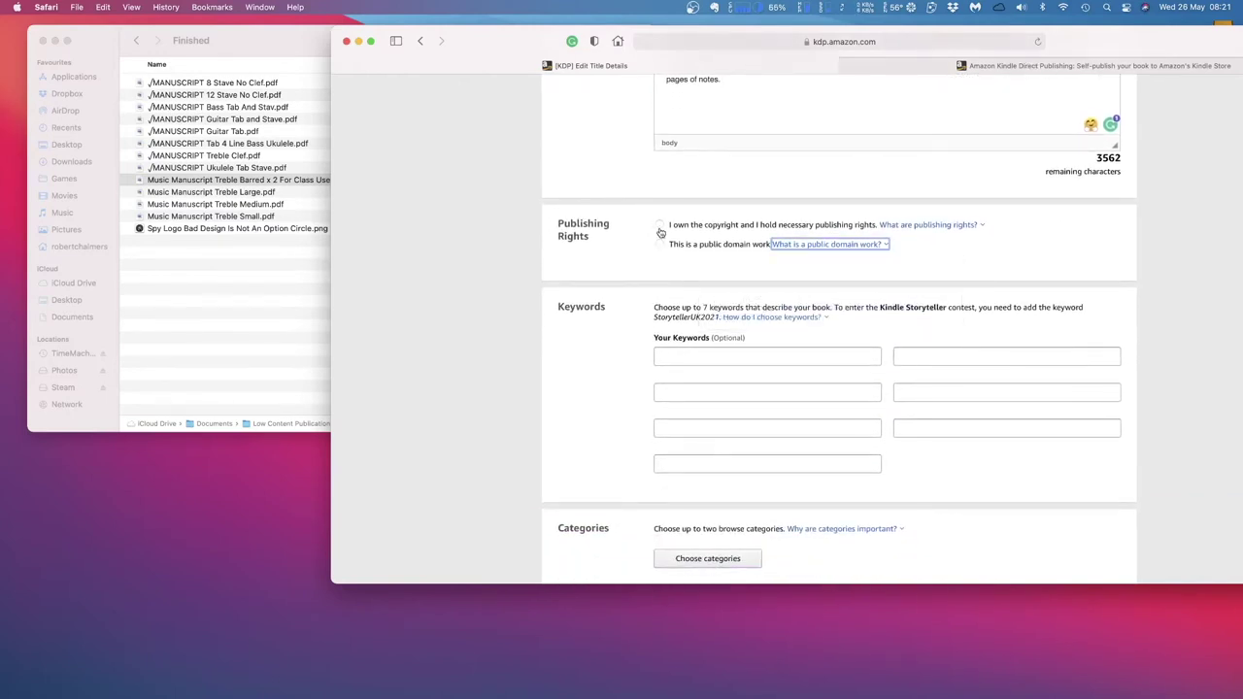
click(660, 227)
Enter the first four keywords: "Manuscript", "Music sheets", "Guitar" and "Ukulele"
click(765, 355)
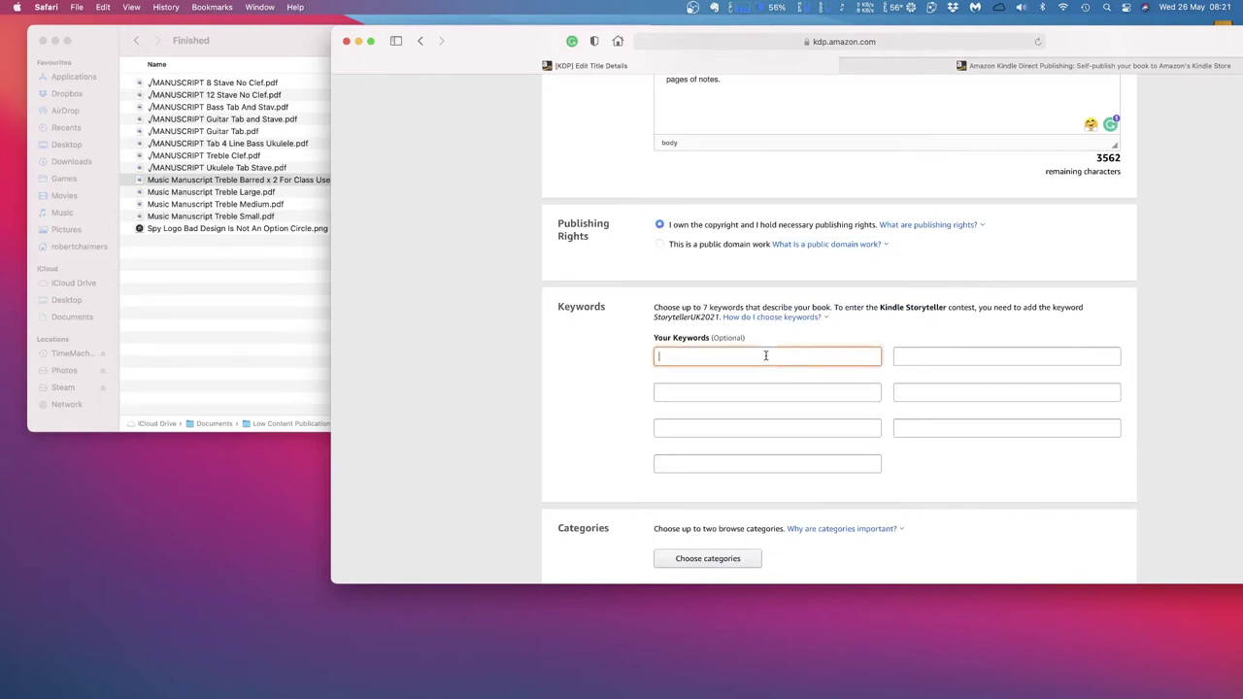
text(Manuscript)
click(971, 355)
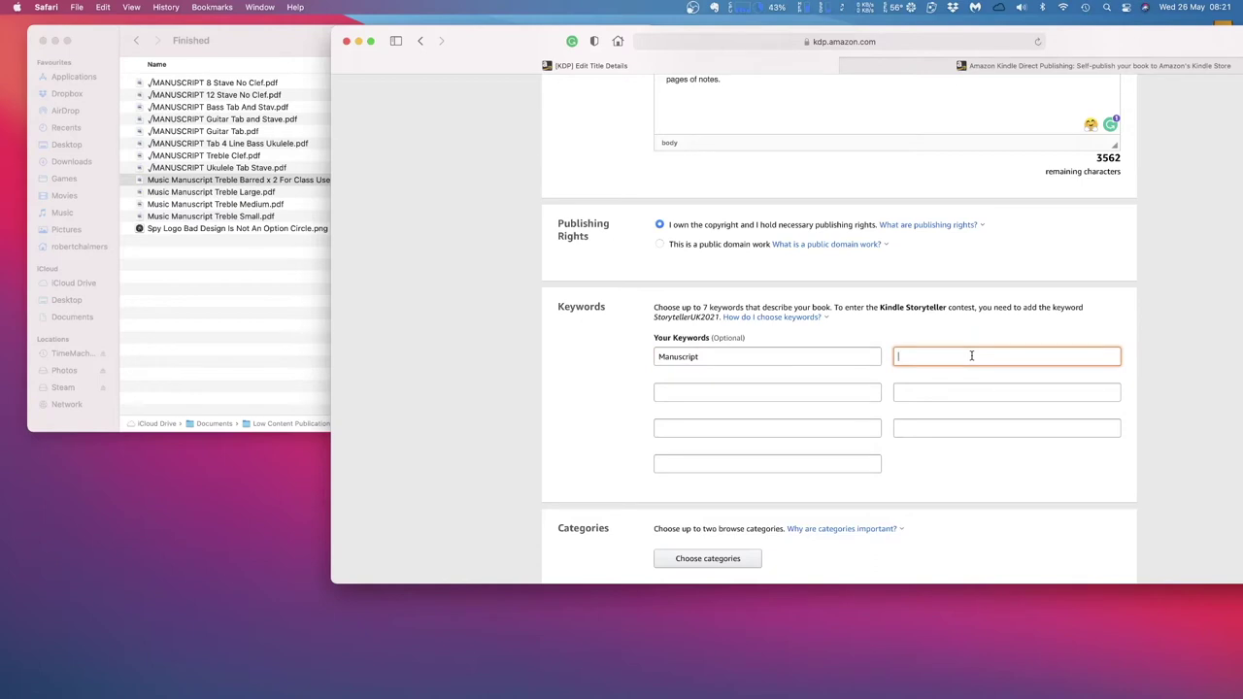
text(Music sheets)
click(803, 395)
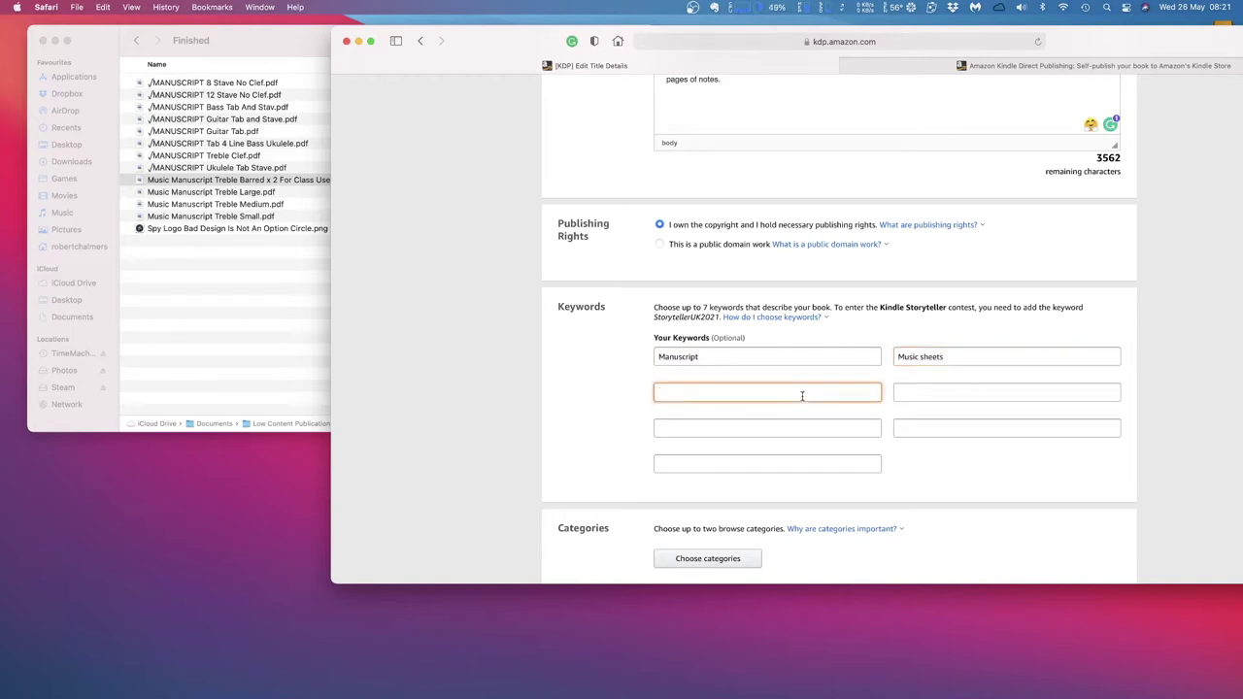
text(Guitar)
click(1000, 389)
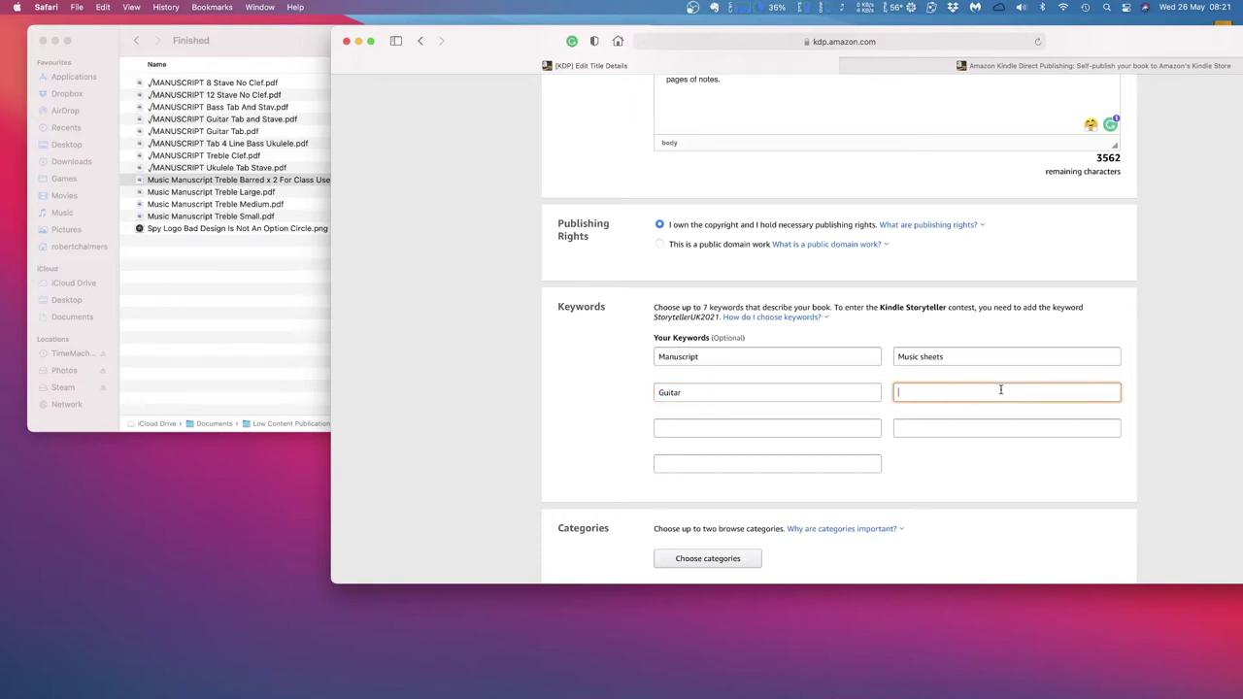
text(Ukulele)
Fill the three remaining keyword fields with "Bass", "Clef" and "Stave"
click(805, 422)
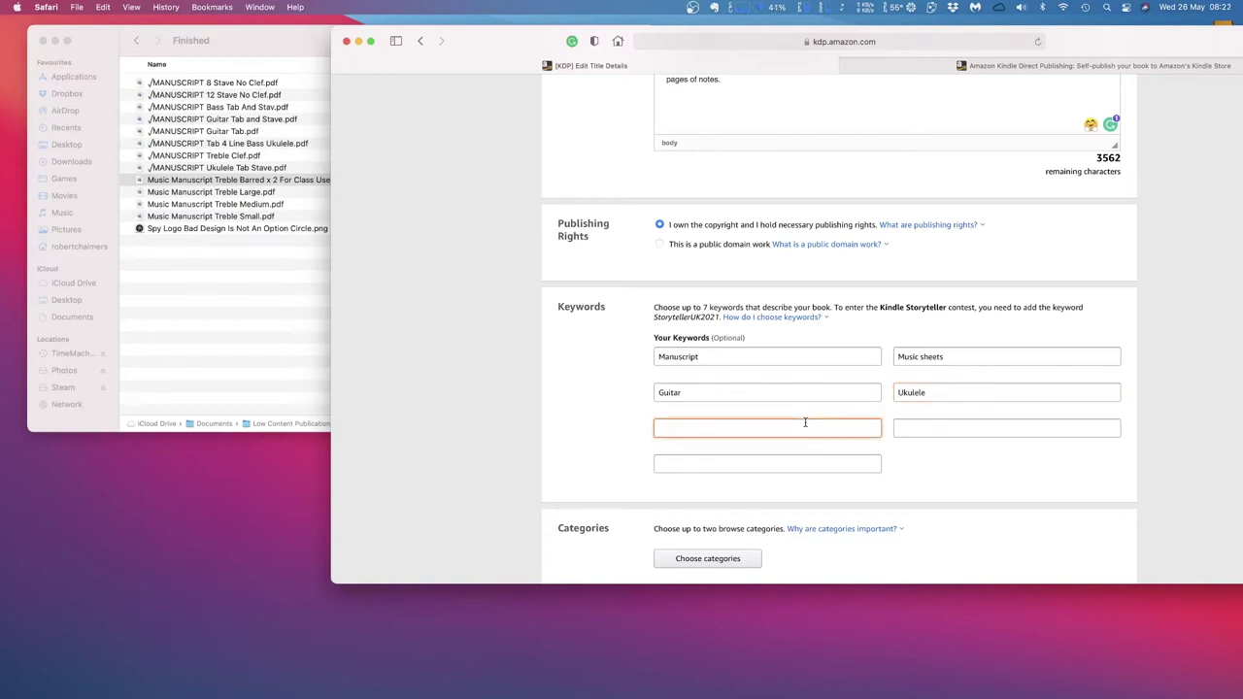
text(Bass)
click(961, 431)
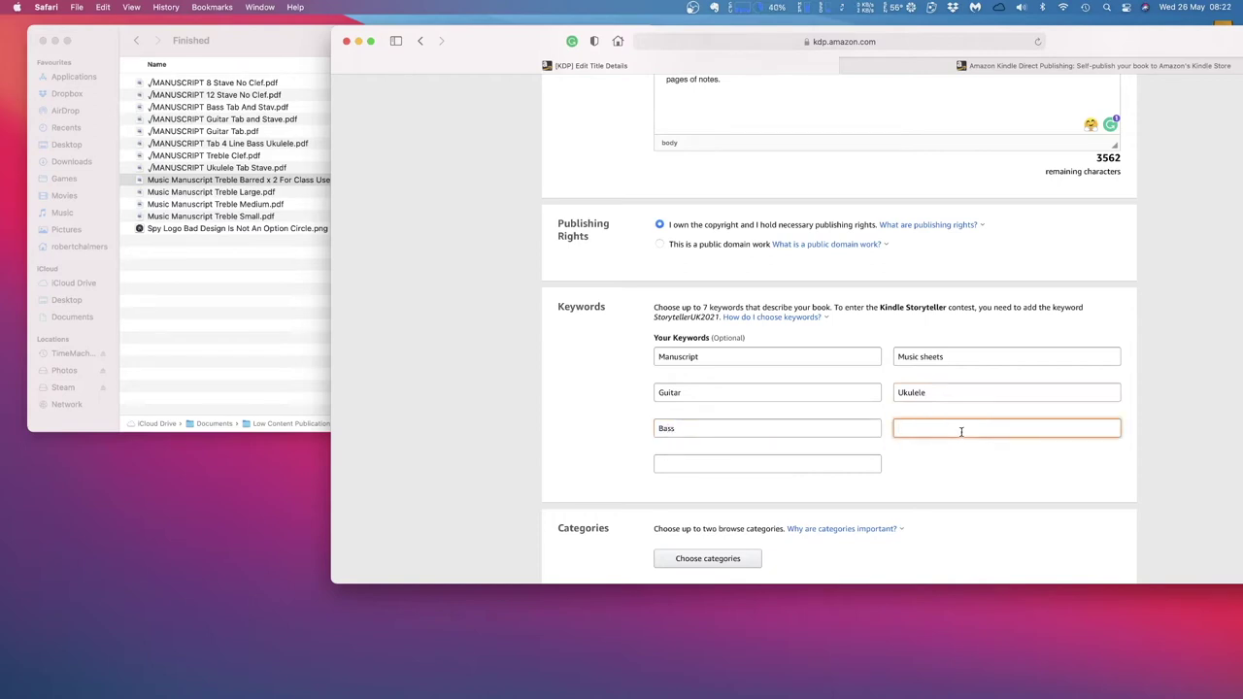
text(Clef)
click(802, 462)
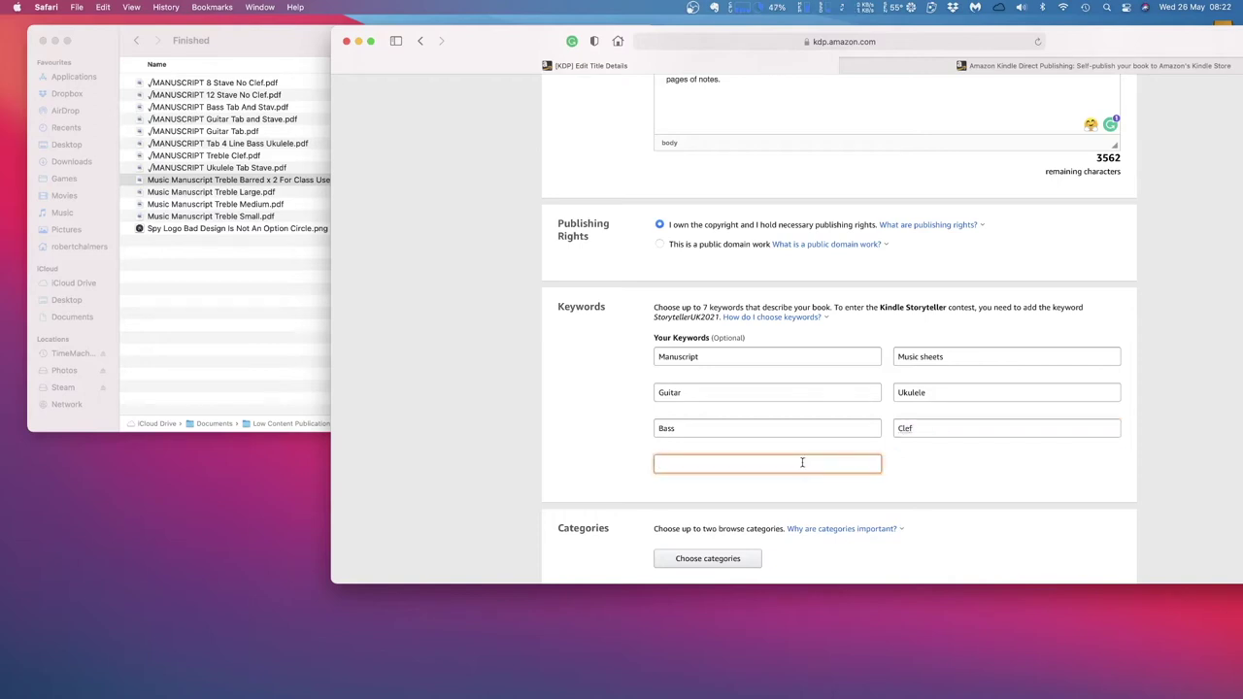
text(Stave)
click(904, 464)
scroll(844, 432, down, 5)
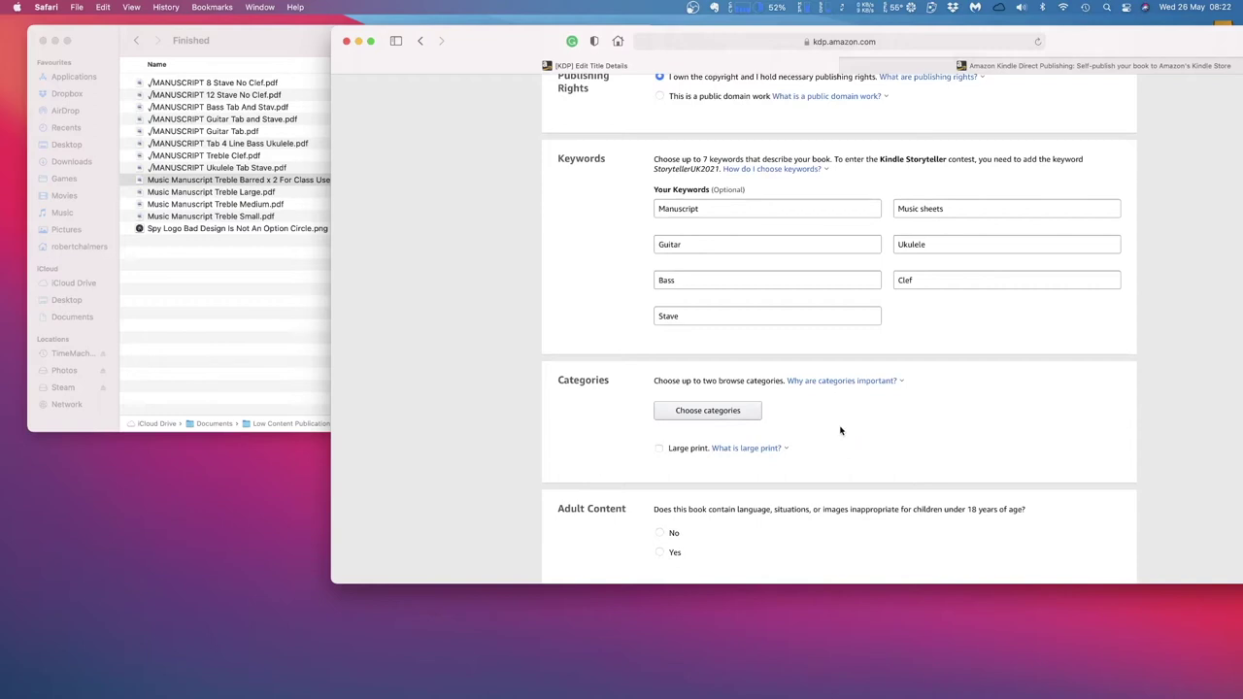
scroll(842, 431, down, 3)
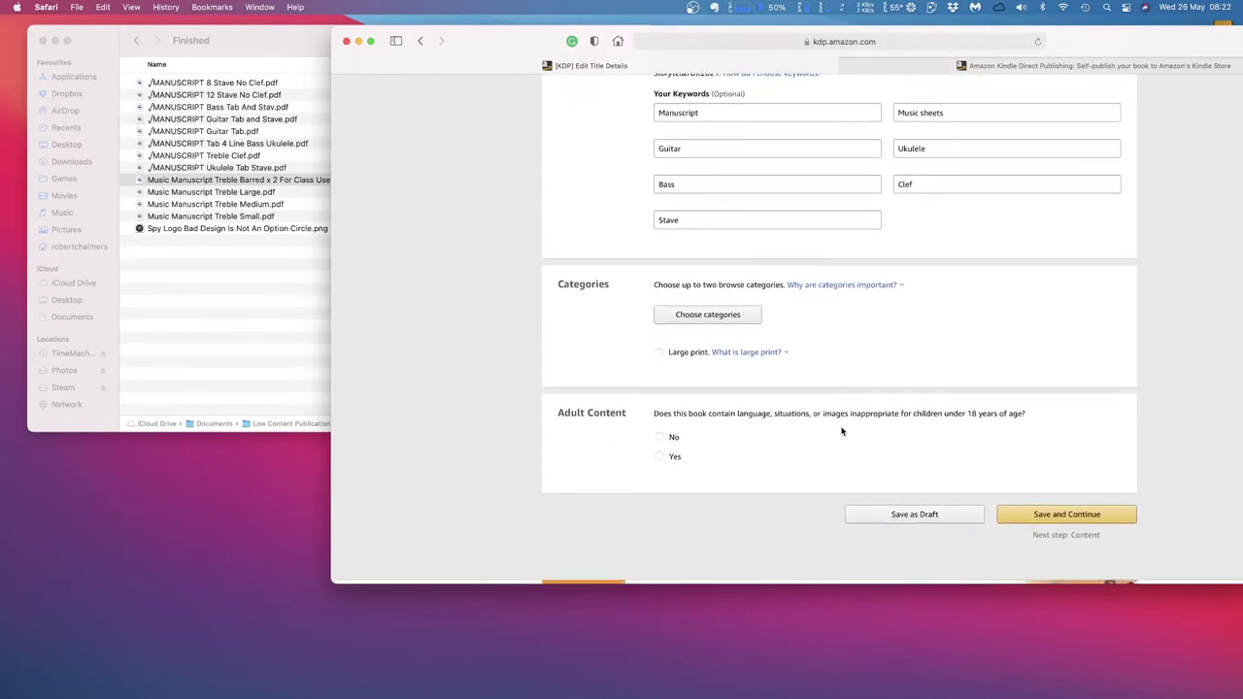
Choose Nonfiction > Music > General as the book's first browse category
click(715, 318)
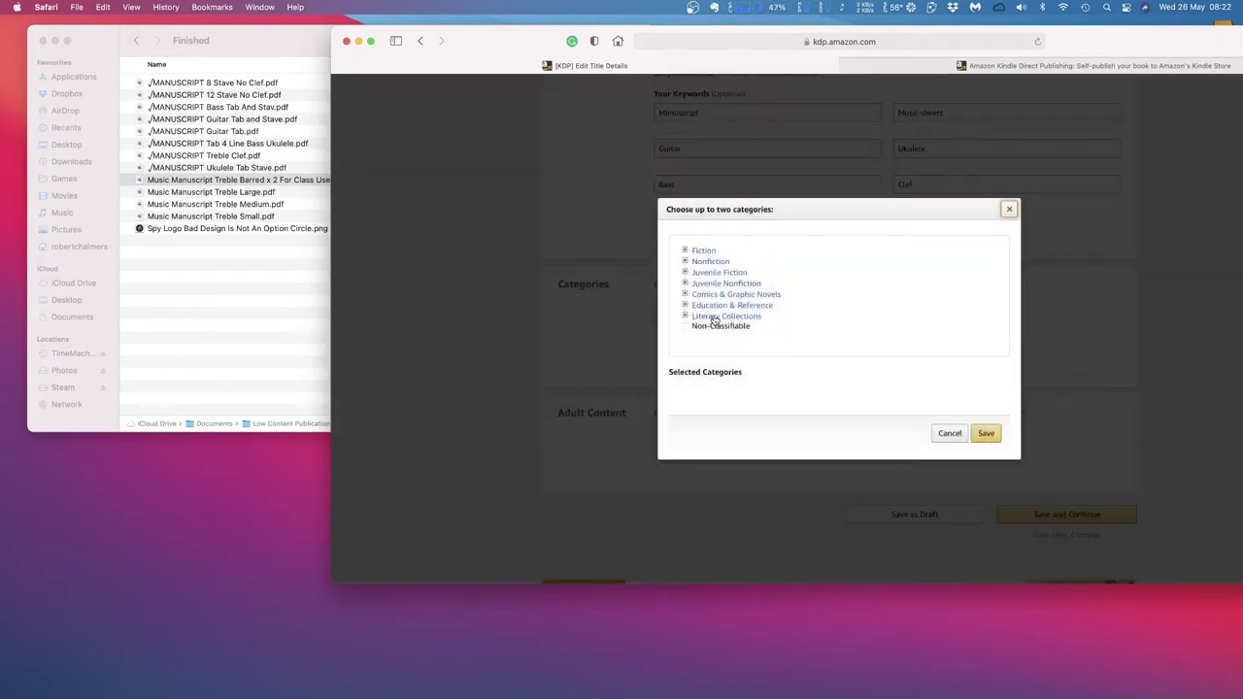
click(685, 261)
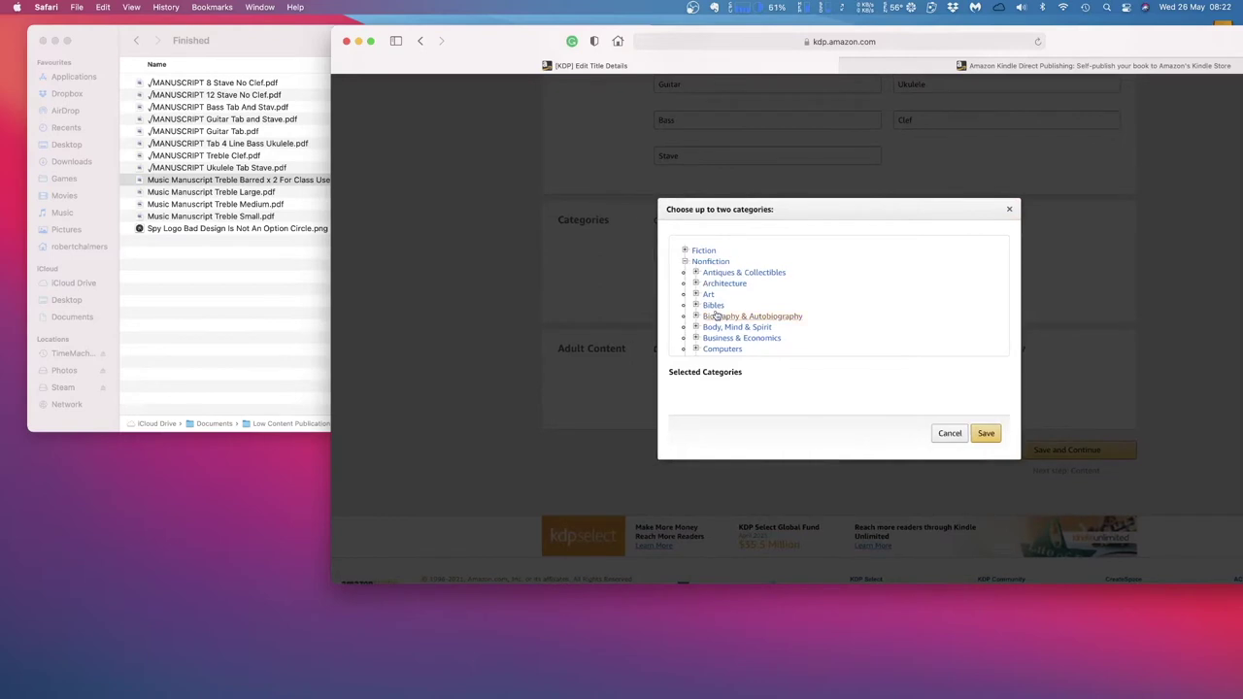
scroll(713, 316, down, 3)
scroll(715, 316, down, 1)
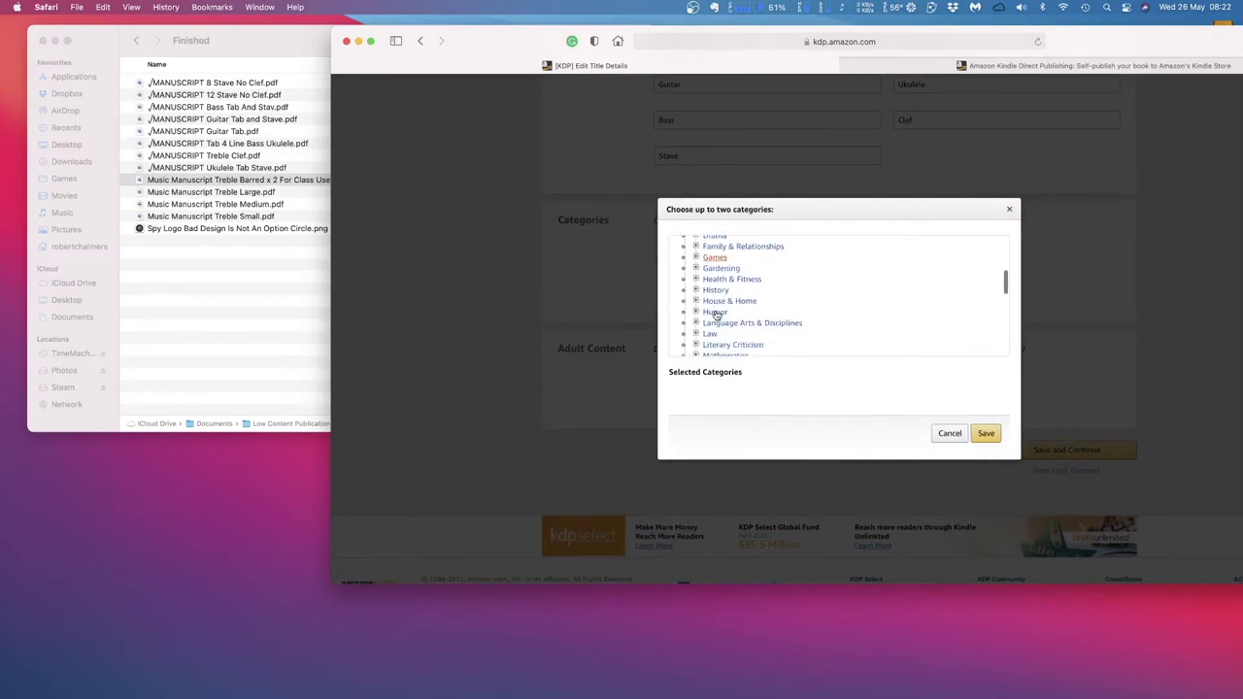
scroll(715, 314, down, 3)
click(711, 329)
scroll(777, 338, down, 3)
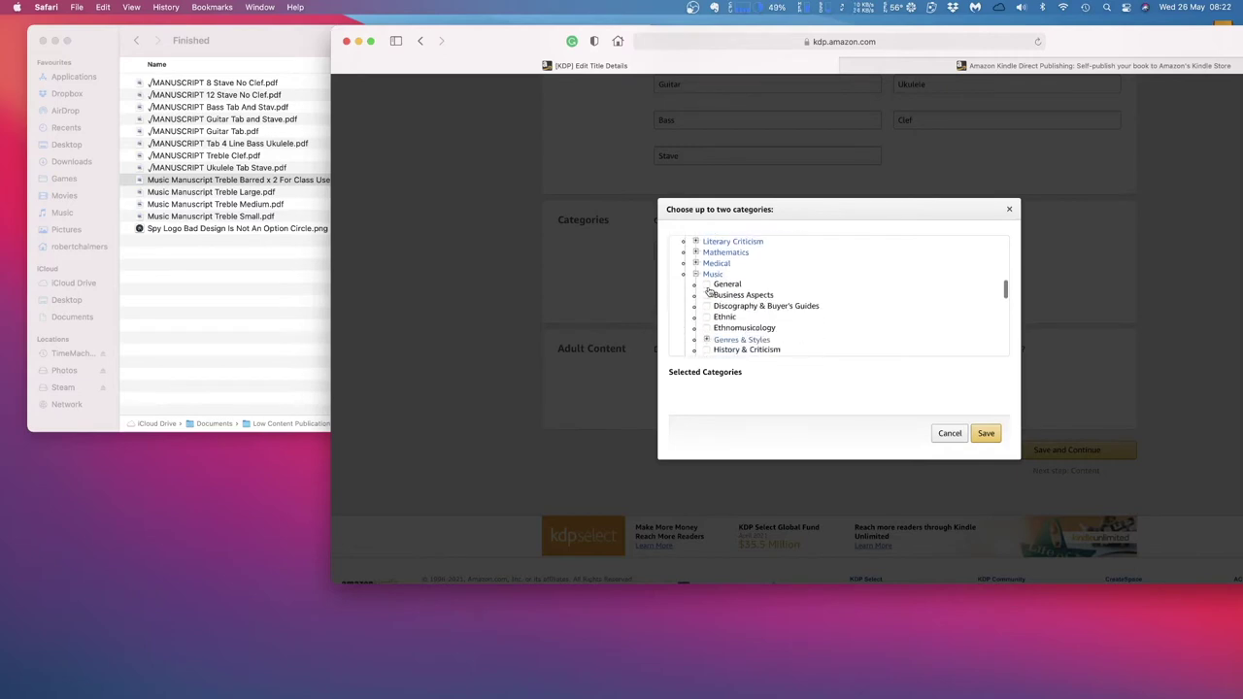
click(707, 285)
Add Nonfiction > Music > Individual Composer & Musician as the second category and save the category selection
scroll(845, 311, down, 1)
scroll(845, 309, down, 2)
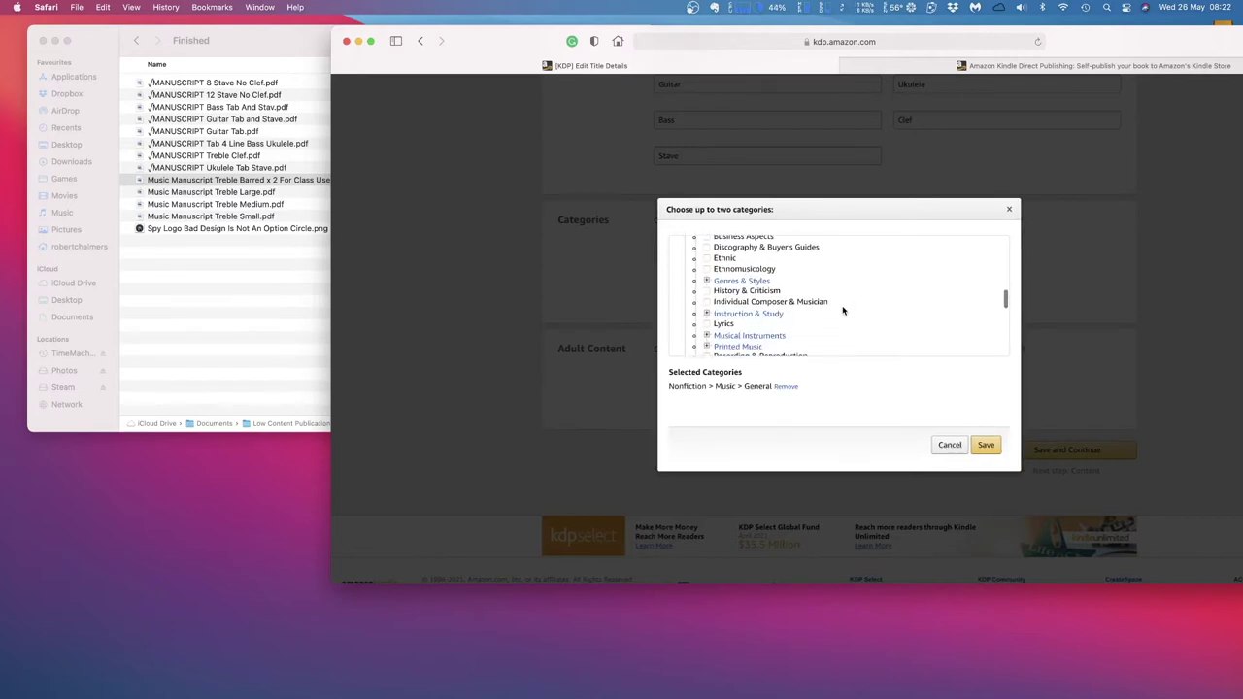
click(707, 302)
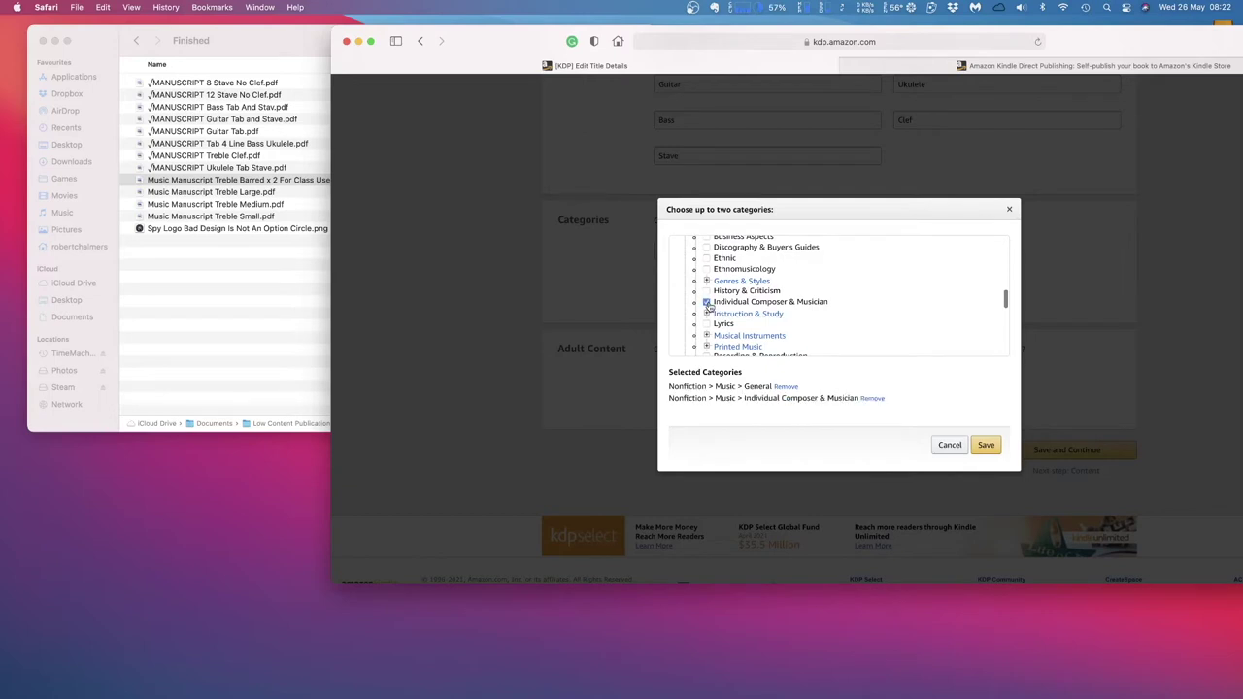
click(986, 444)
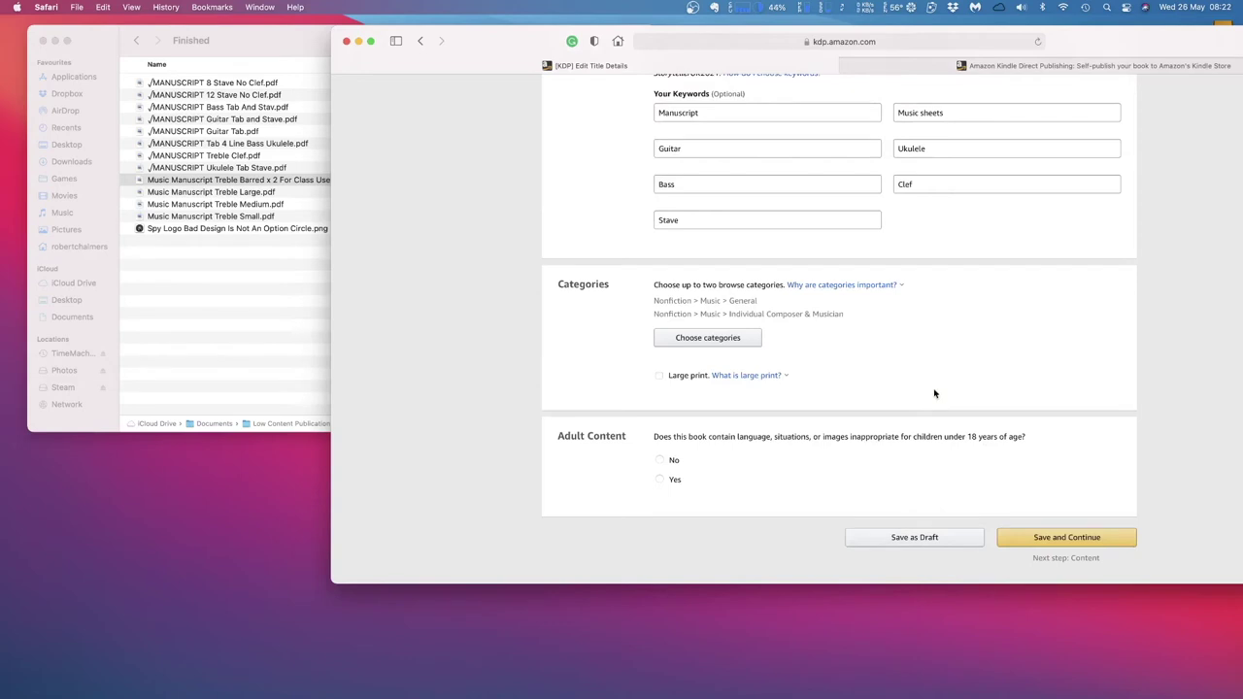
Answer No to the Adult Content question, then save the paperback details and continue to the content stage
scroll(938, 384, down, 1)
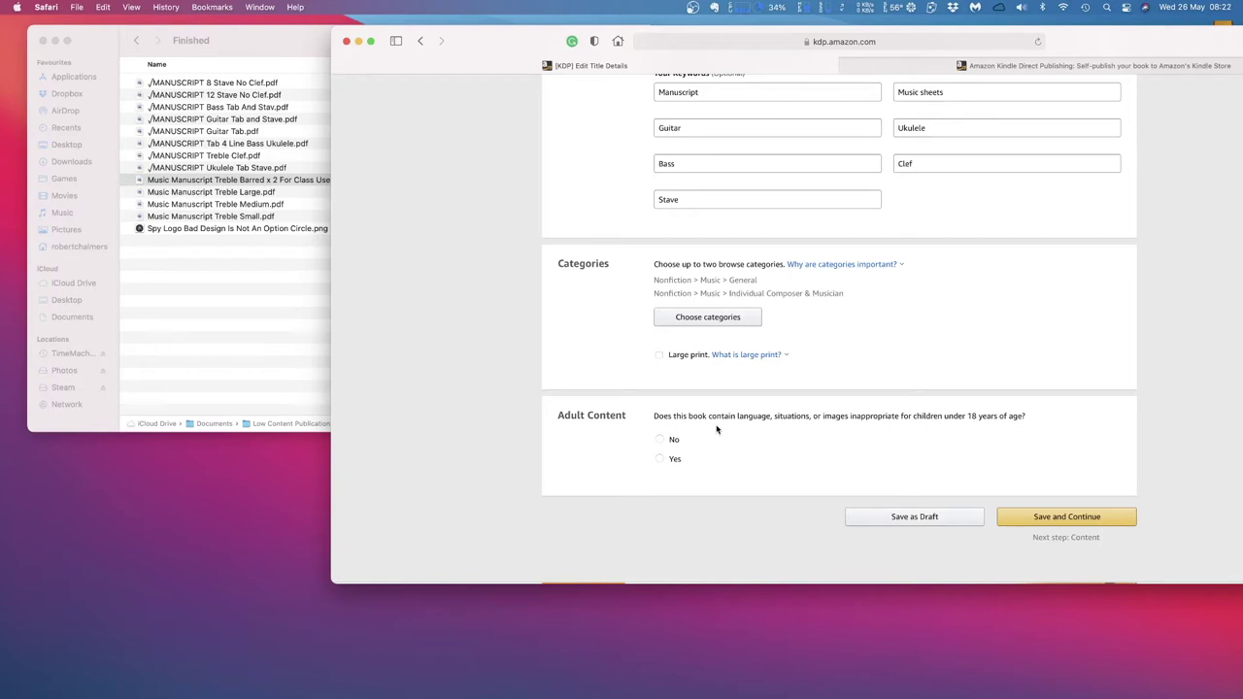
click(661, 439)
scroll(818, 445, down, 2)
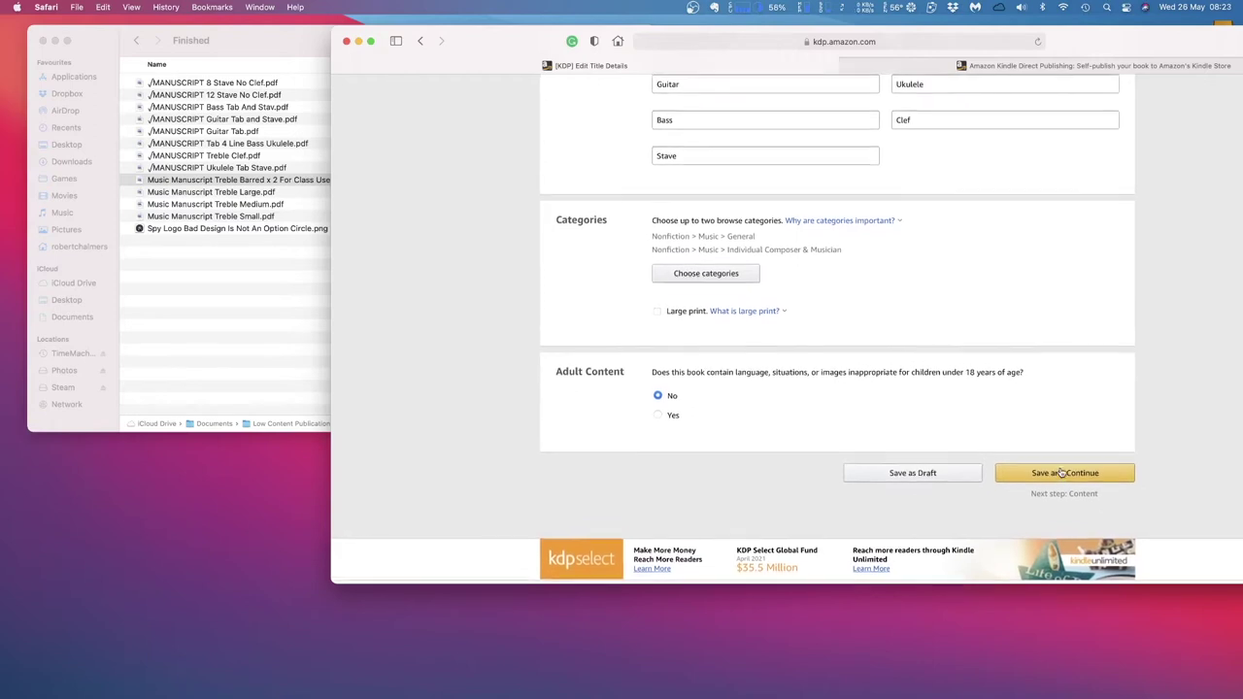
click(1063, 474)
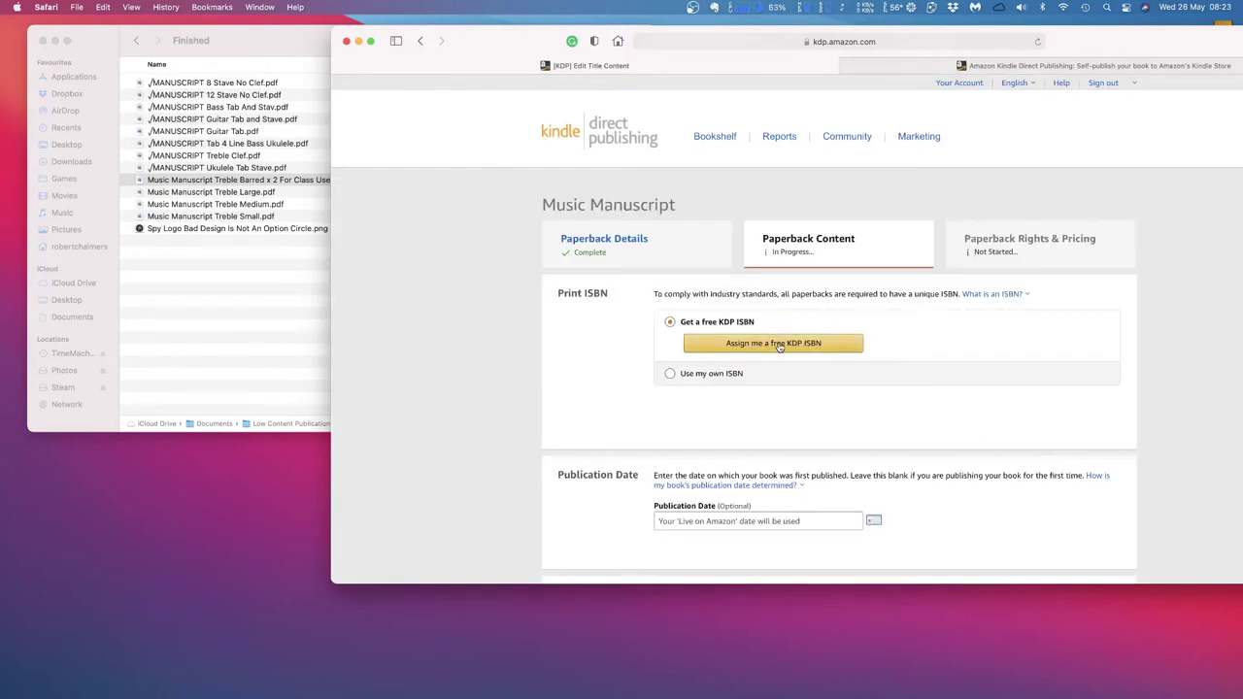
Assign a free KDP ISBN to the paperback
click(780, 347)
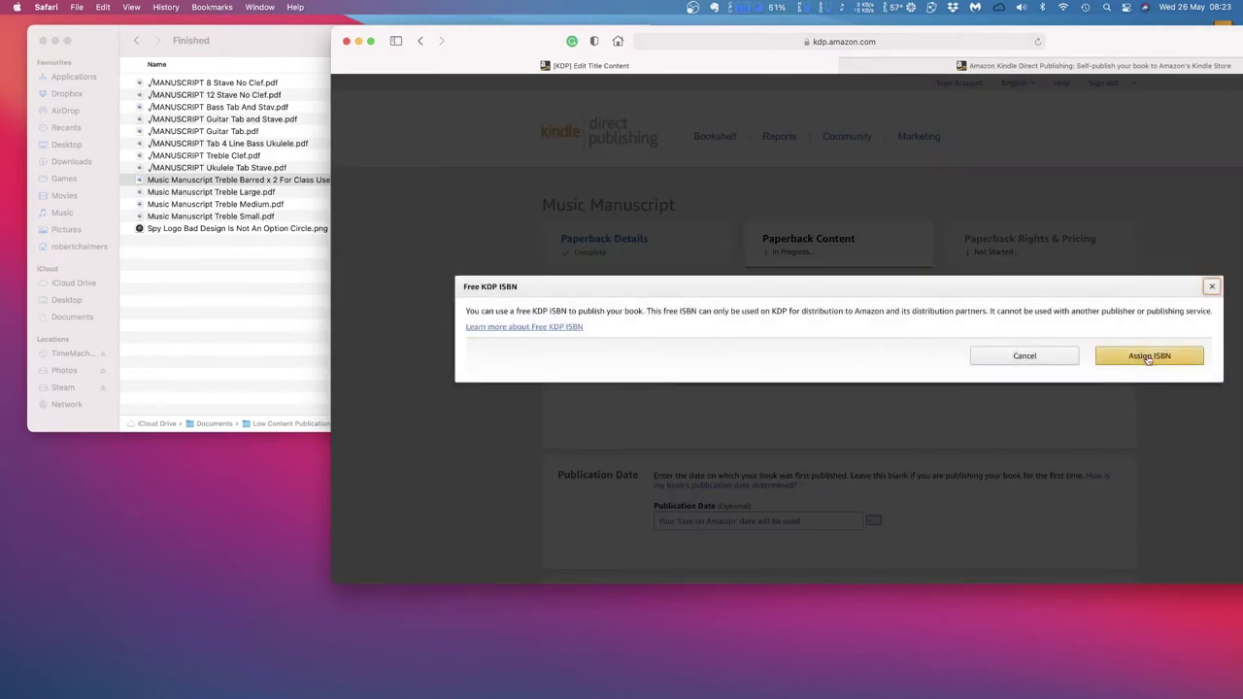
click(1148, 357)
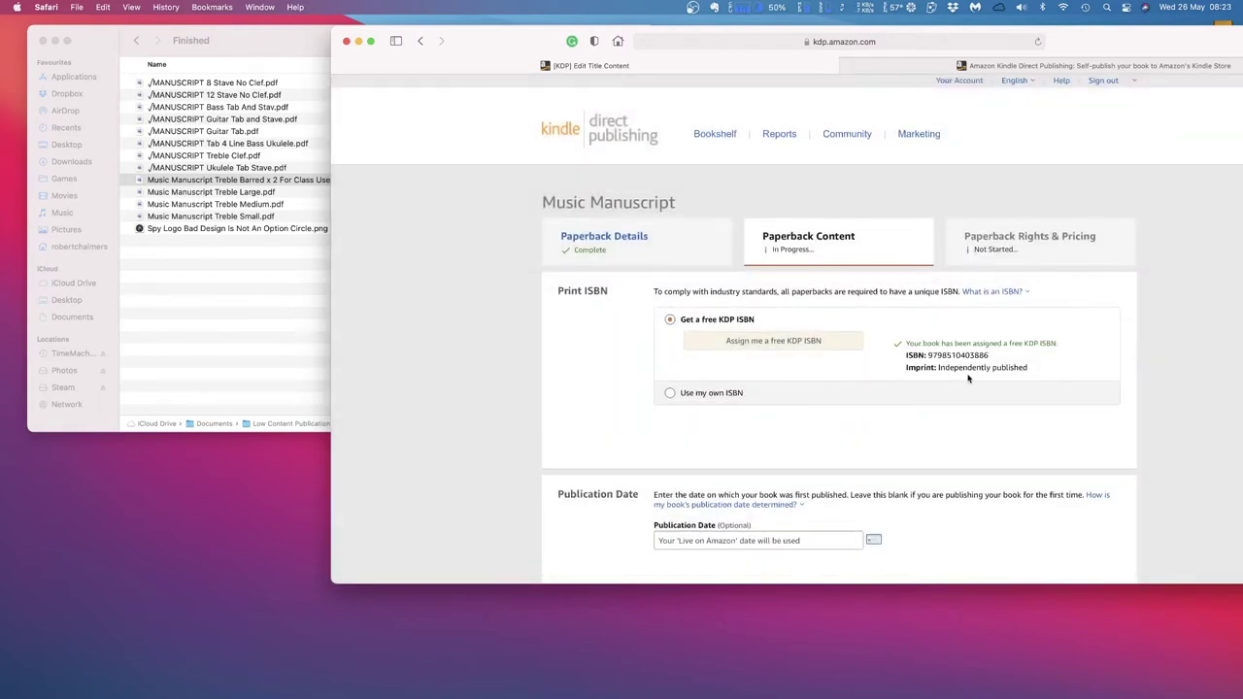
scroll(971, 413, down, 3)
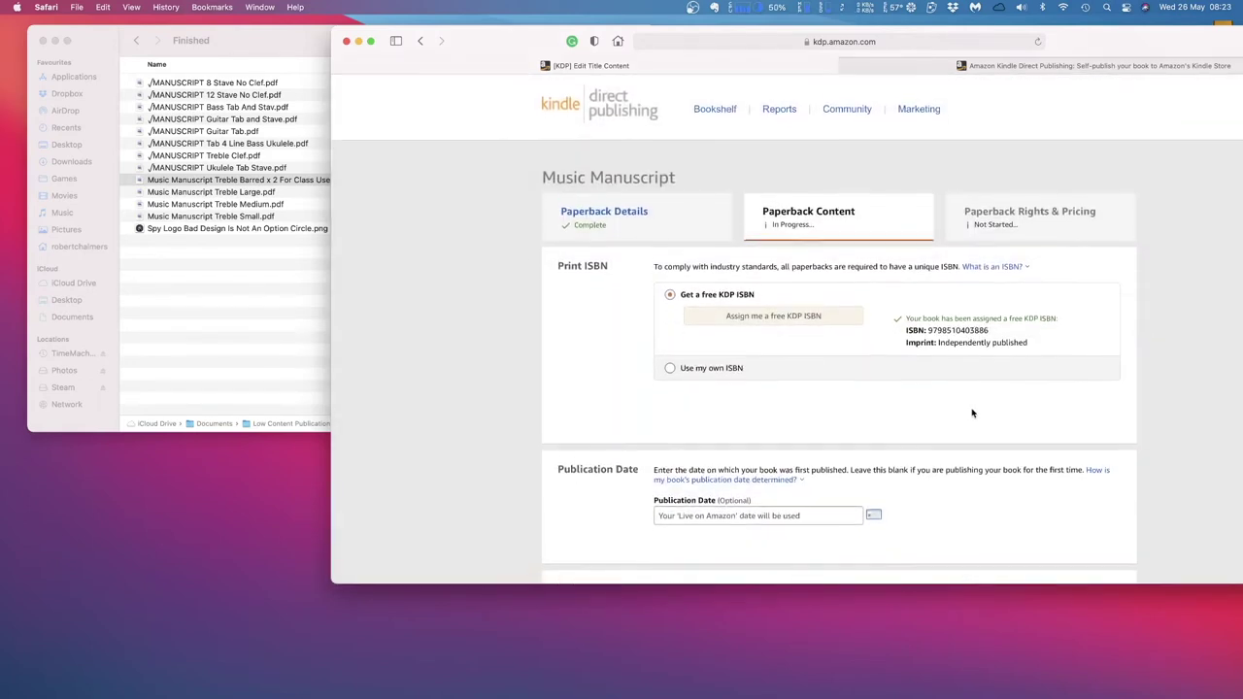
Set the trim size to 8.5 x 11 in and the bleed setting to Bleed (PDF only)
scroll(972, 413, down, 2)
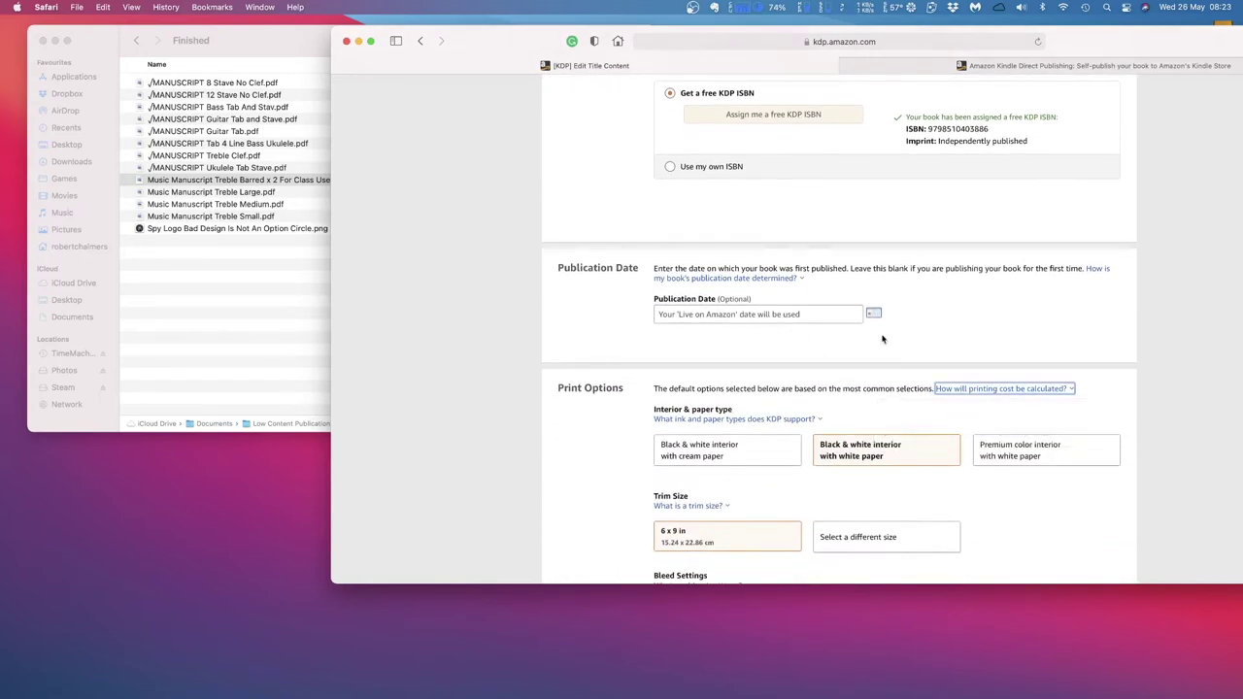
scroll(958, 311, down, 2)
scroll(933, 312, down, 1)
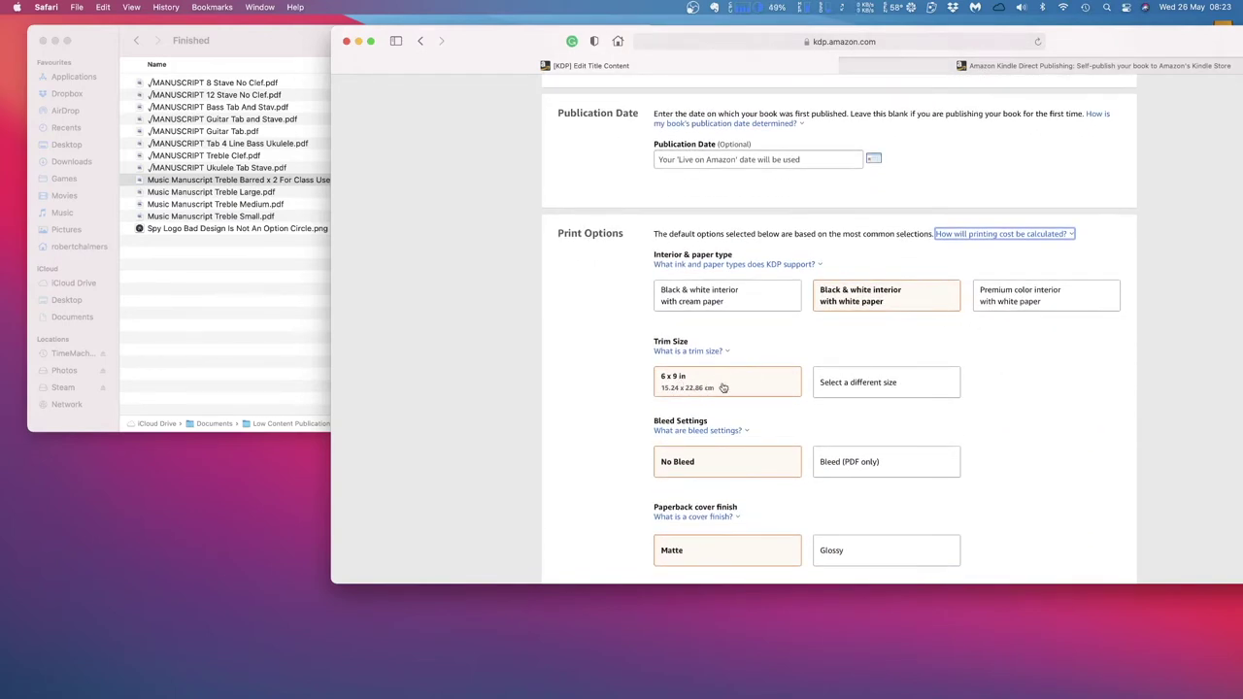
click(862, 385)
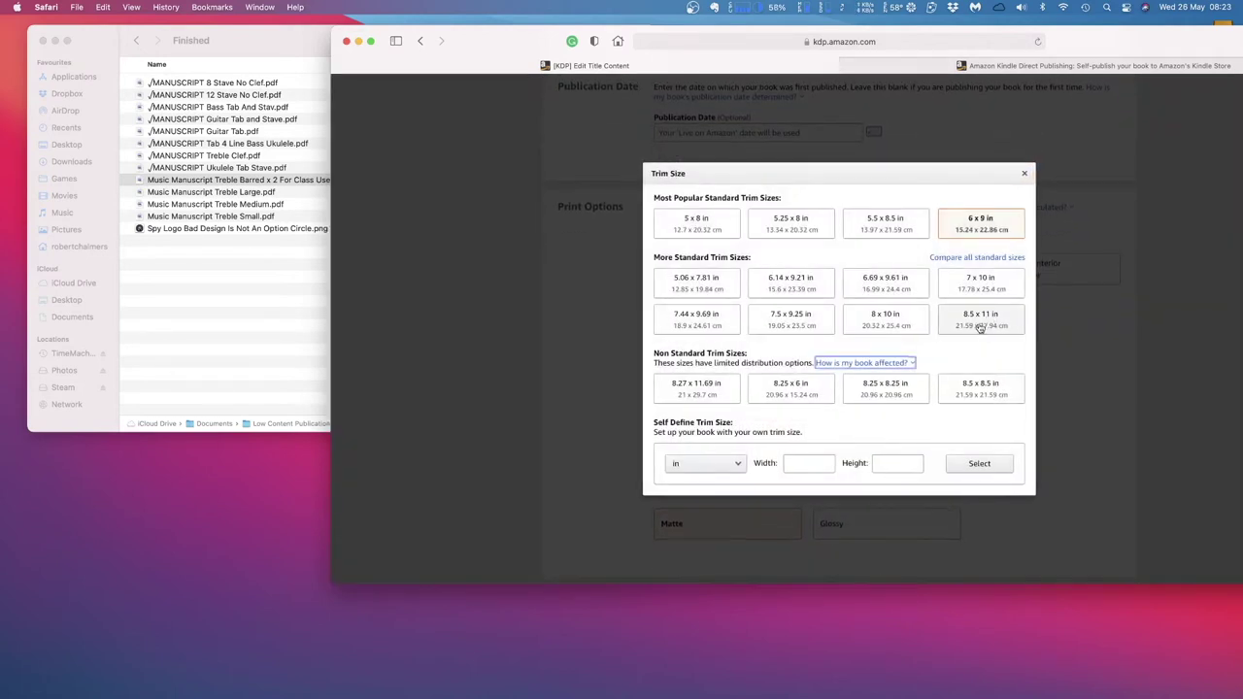
click(980, 325)
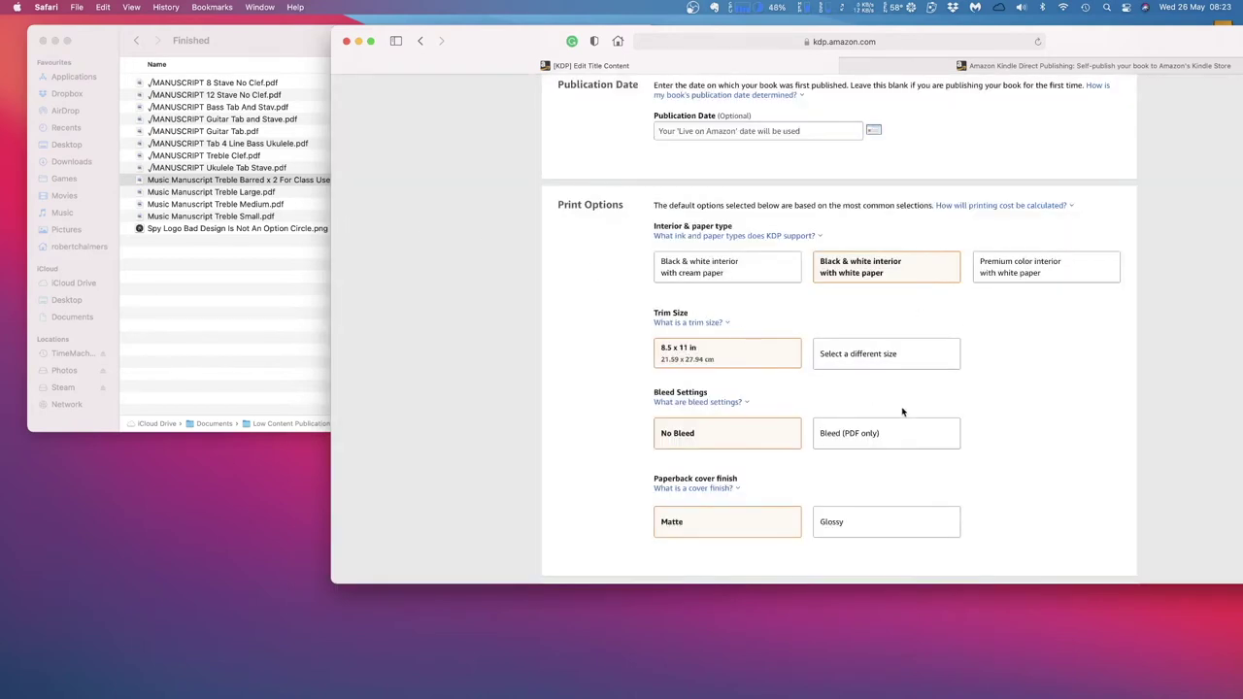
click(861, 438)
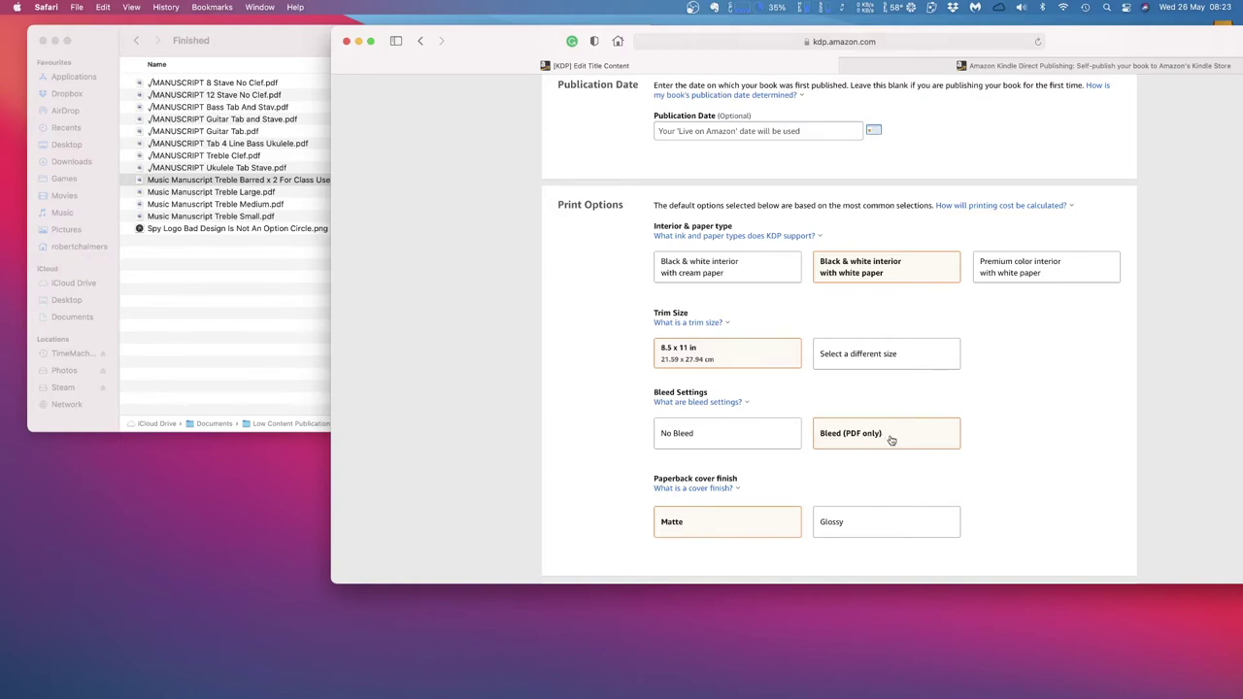
Read the help note explaining the paperback cover finish options
scroll(894, 439, down, 3)
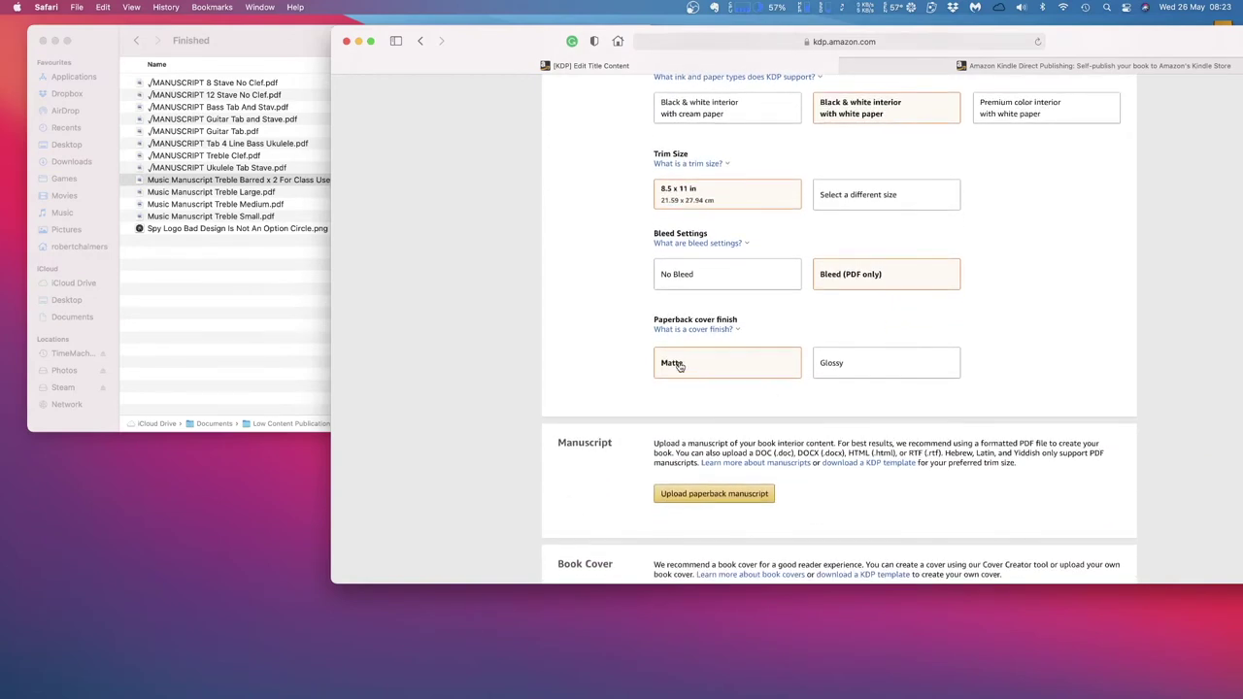
click(693, 329)
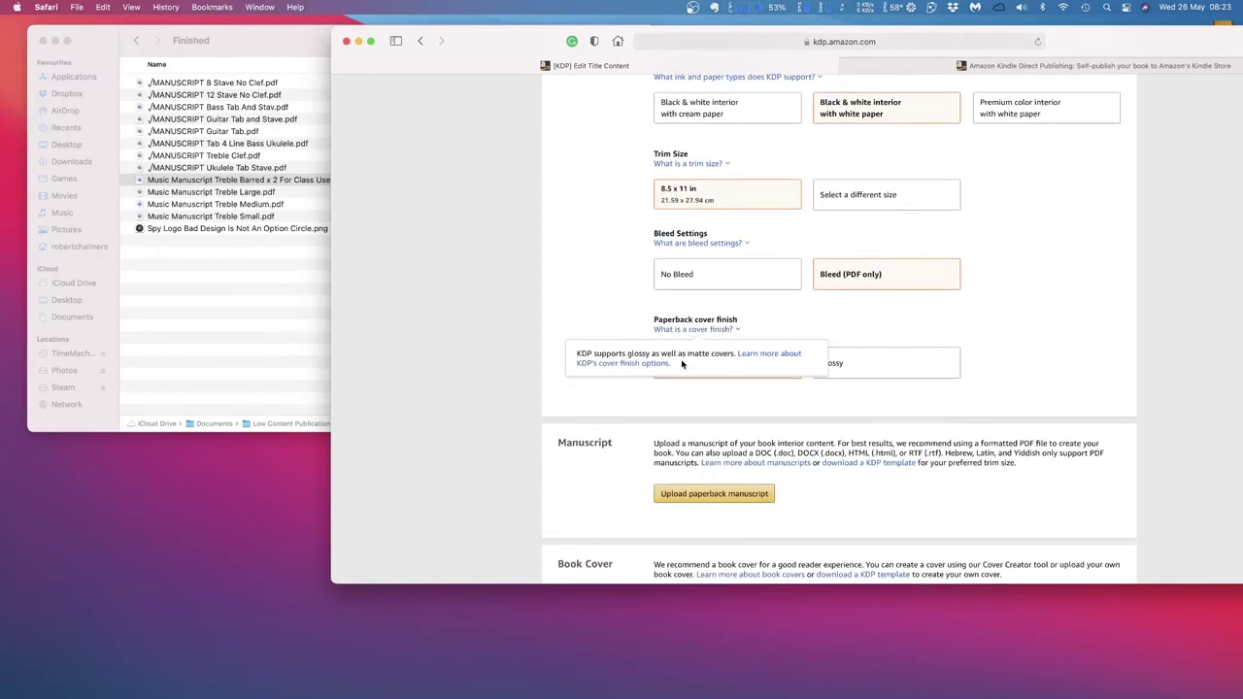
click(744, 410)
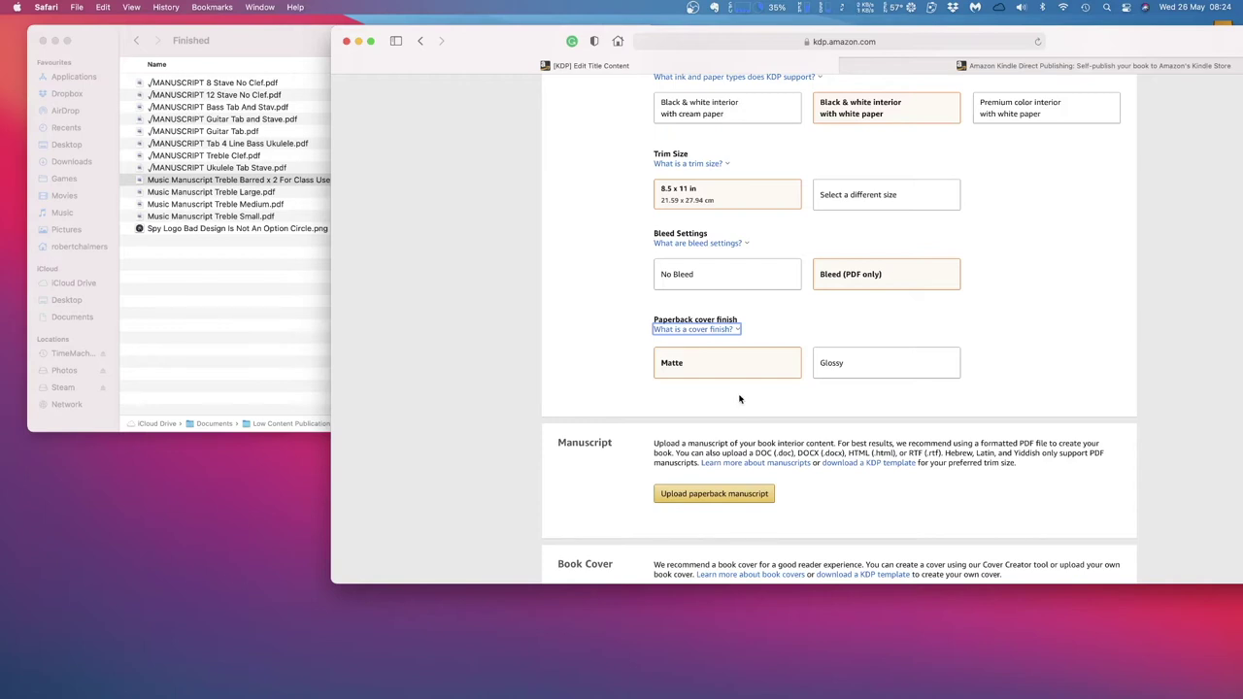
Upload "Music Manuscript Treble Barred x 2 For Class Use.pdf" as the paperback manuscript
scroll(739, 399, down, 3)
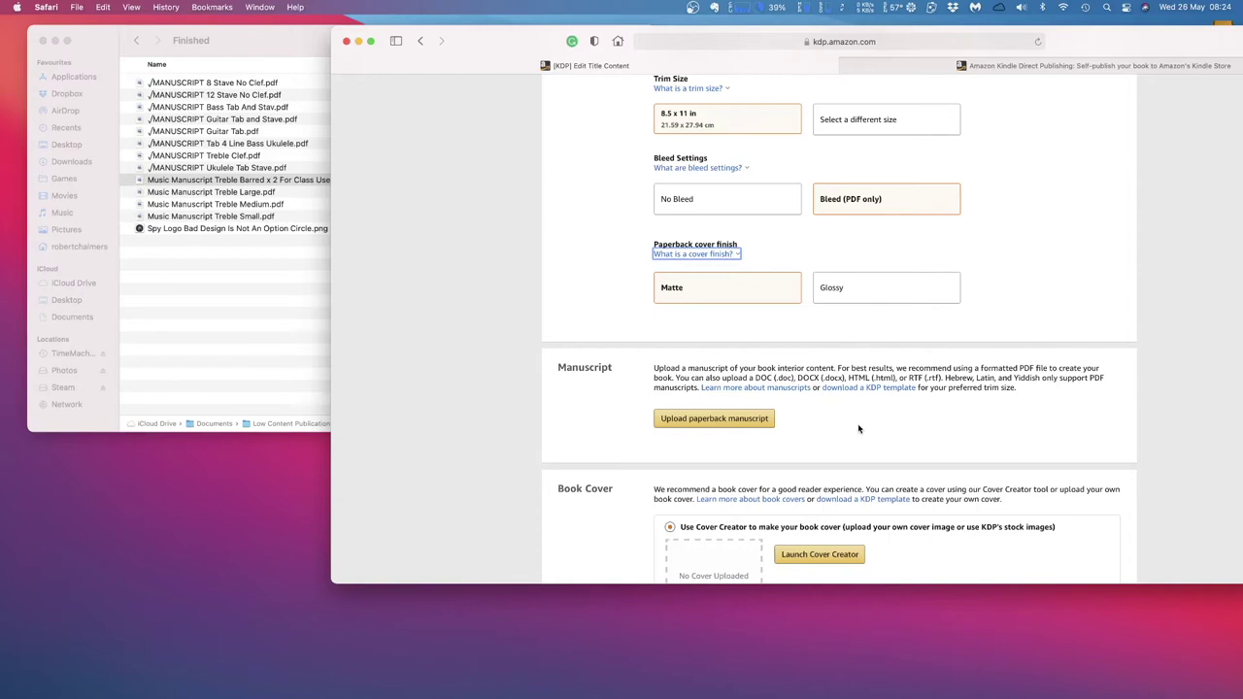
scroll(858, 427, down, 2)
click(712, 369)
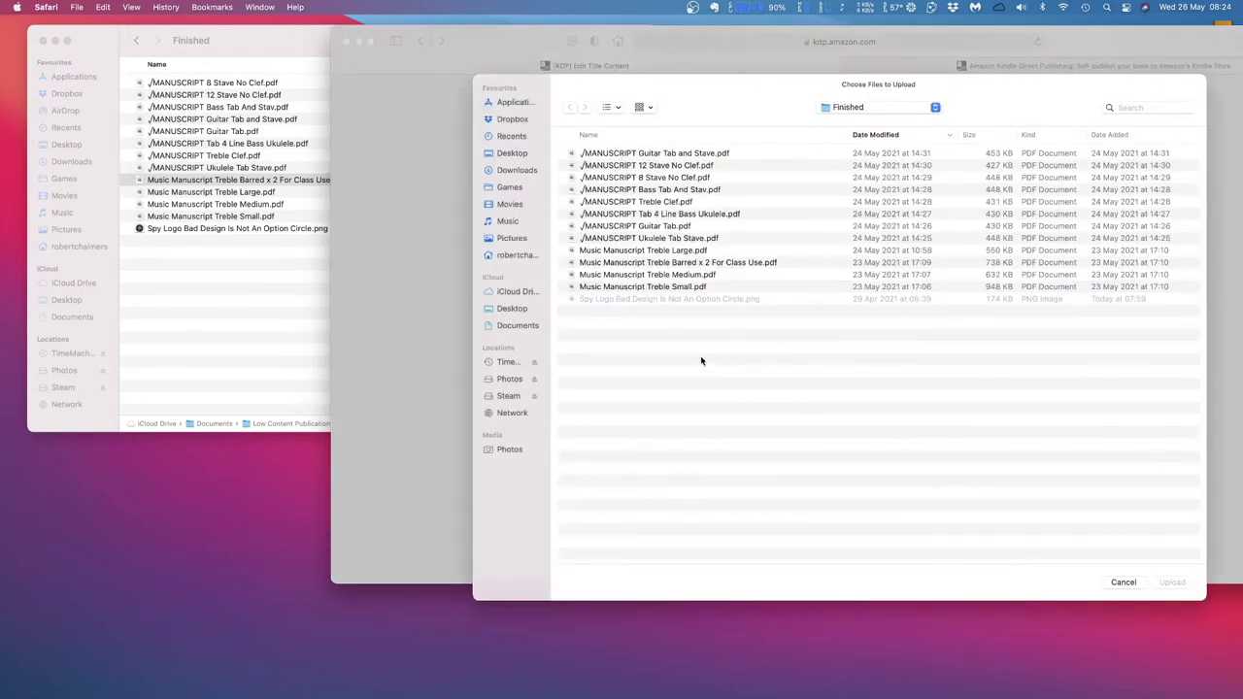
click(615, 264)
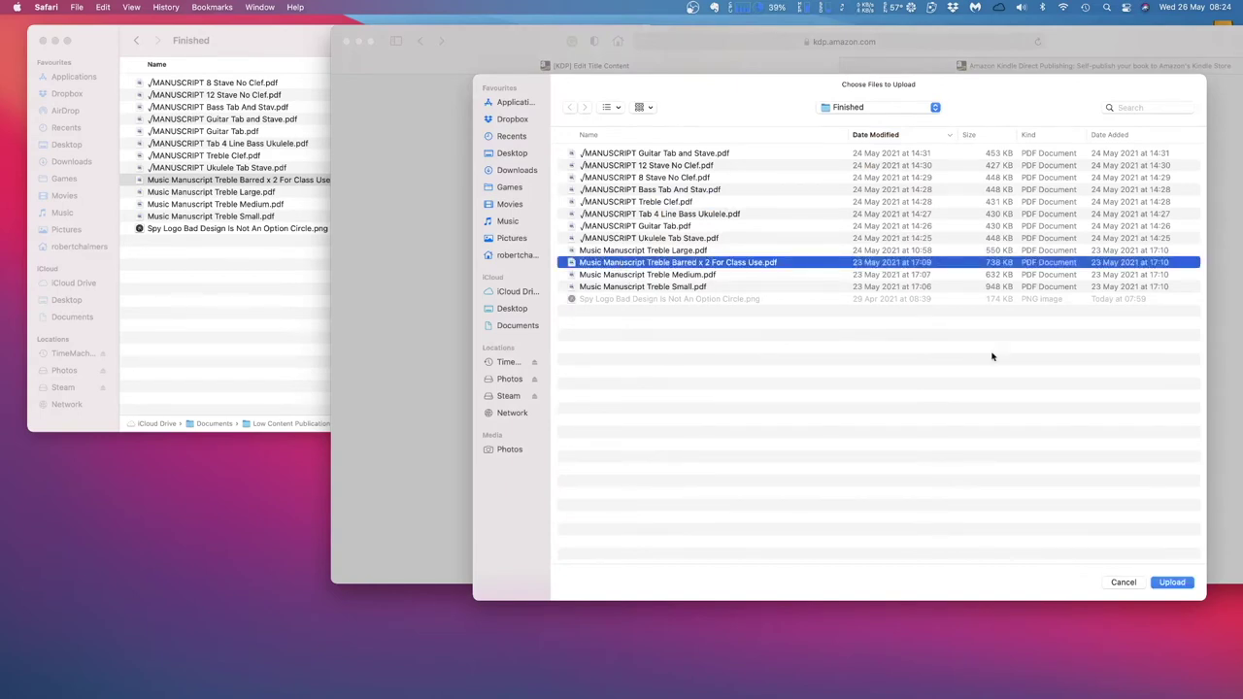
click(1171, 582)
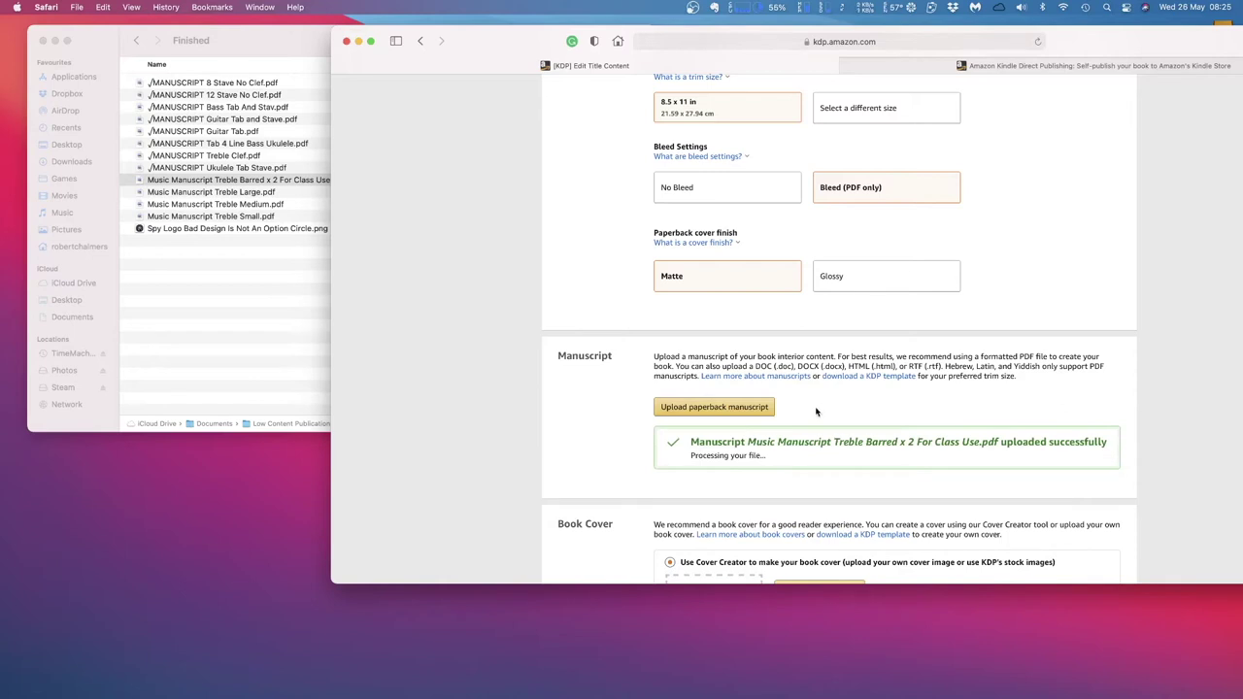
Launch Cover Creator from the Book Cover section to make the paperback's cover
scroll(794, 456, down, 2)
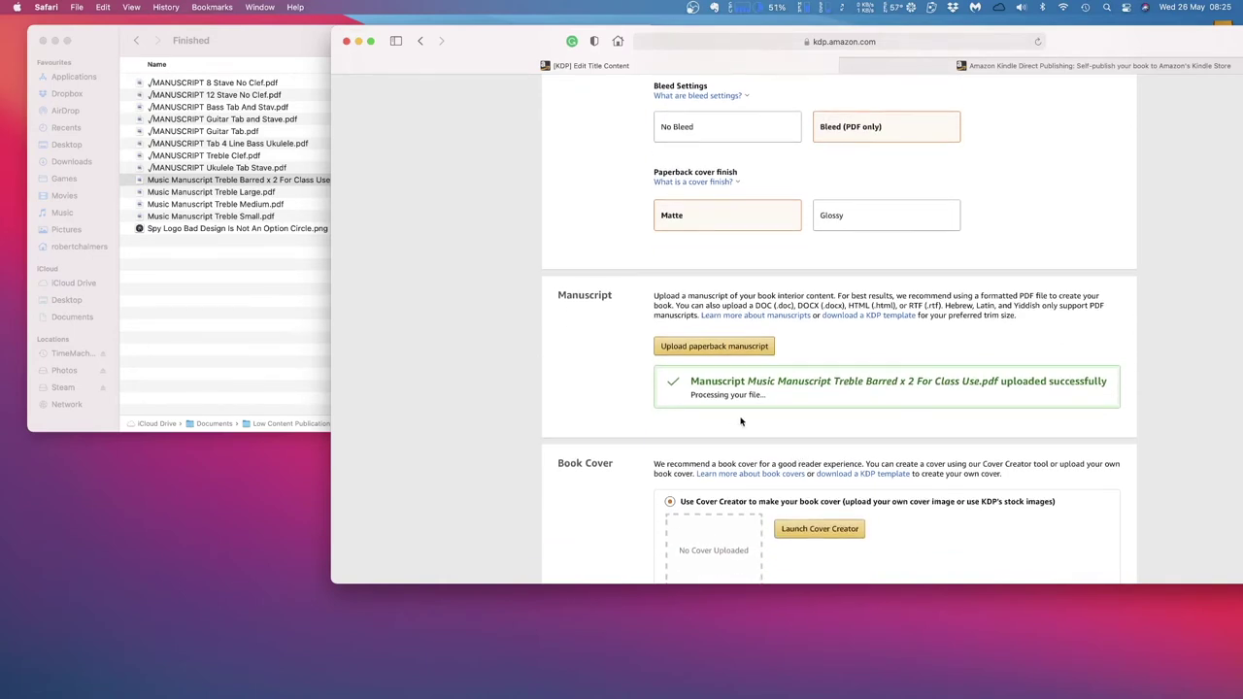
scroll(741, 422, down, 1)
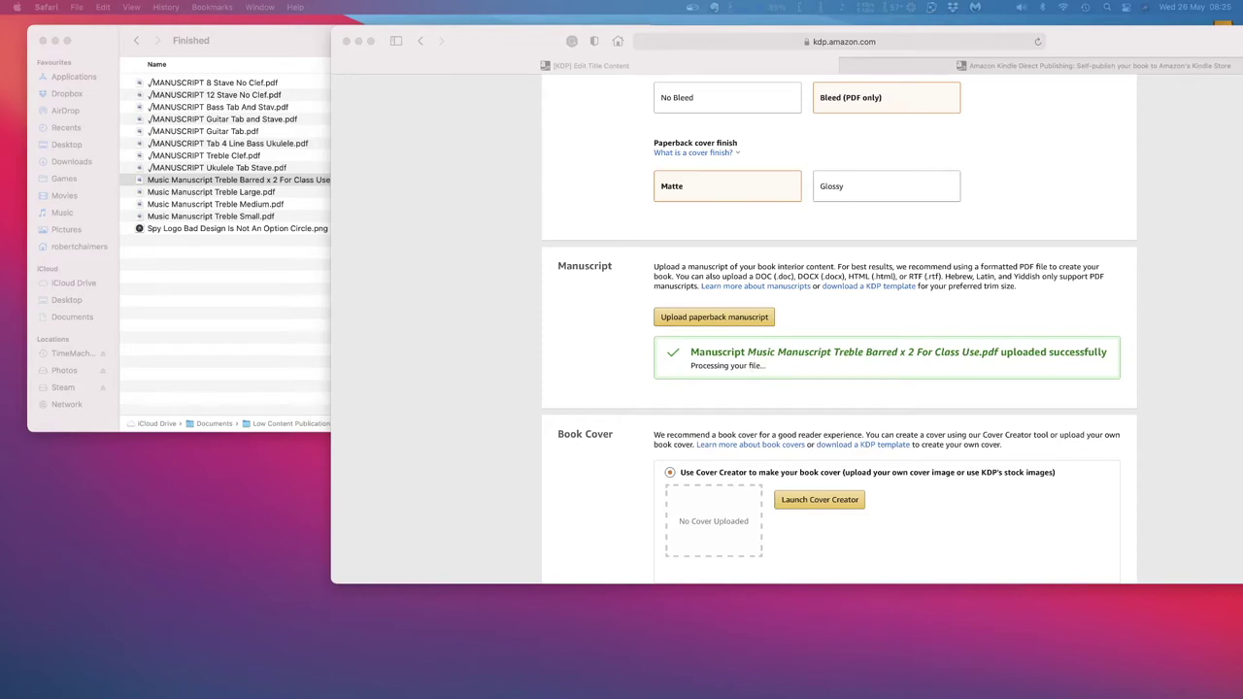
scroll(839, 330, down, 3)
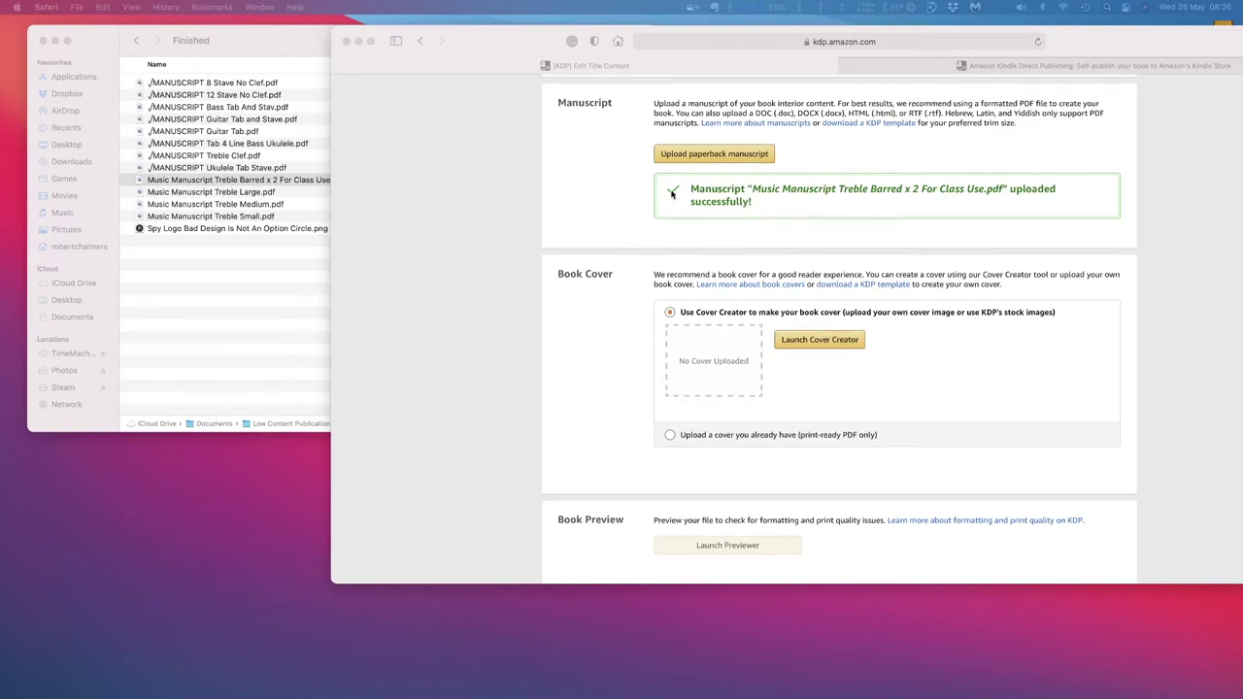
scroll(672, 195, up, 1)
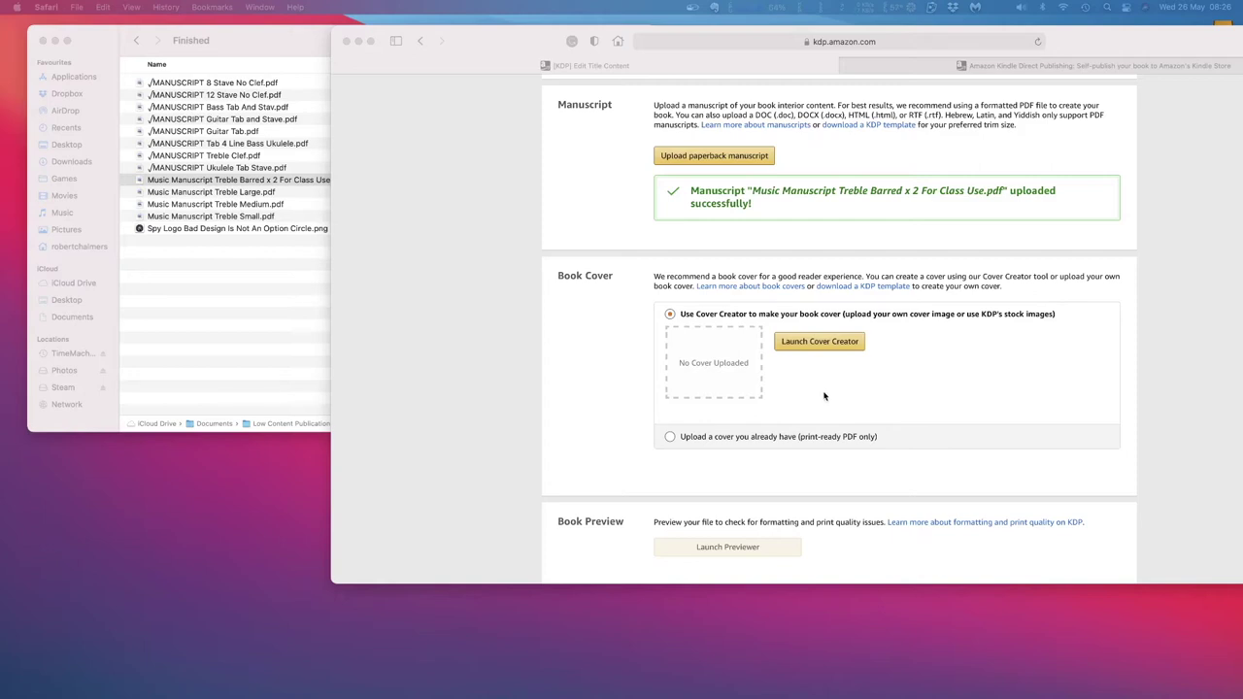
click(815, 343)
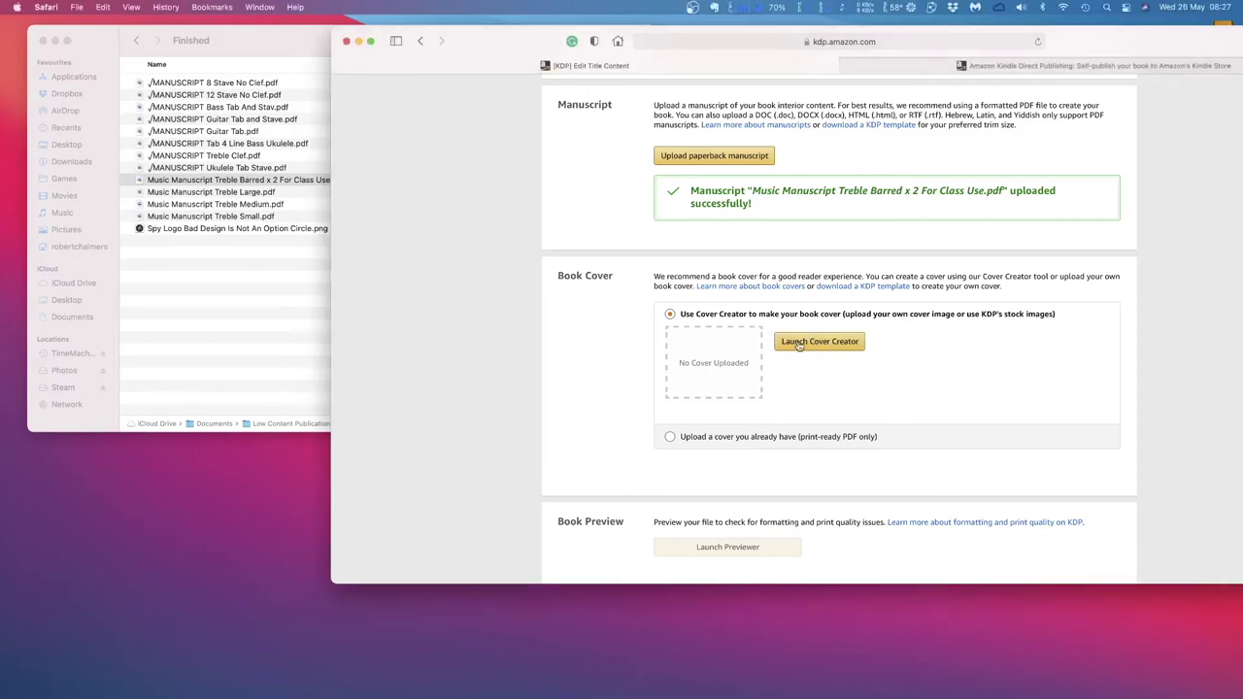
click(810, 345)
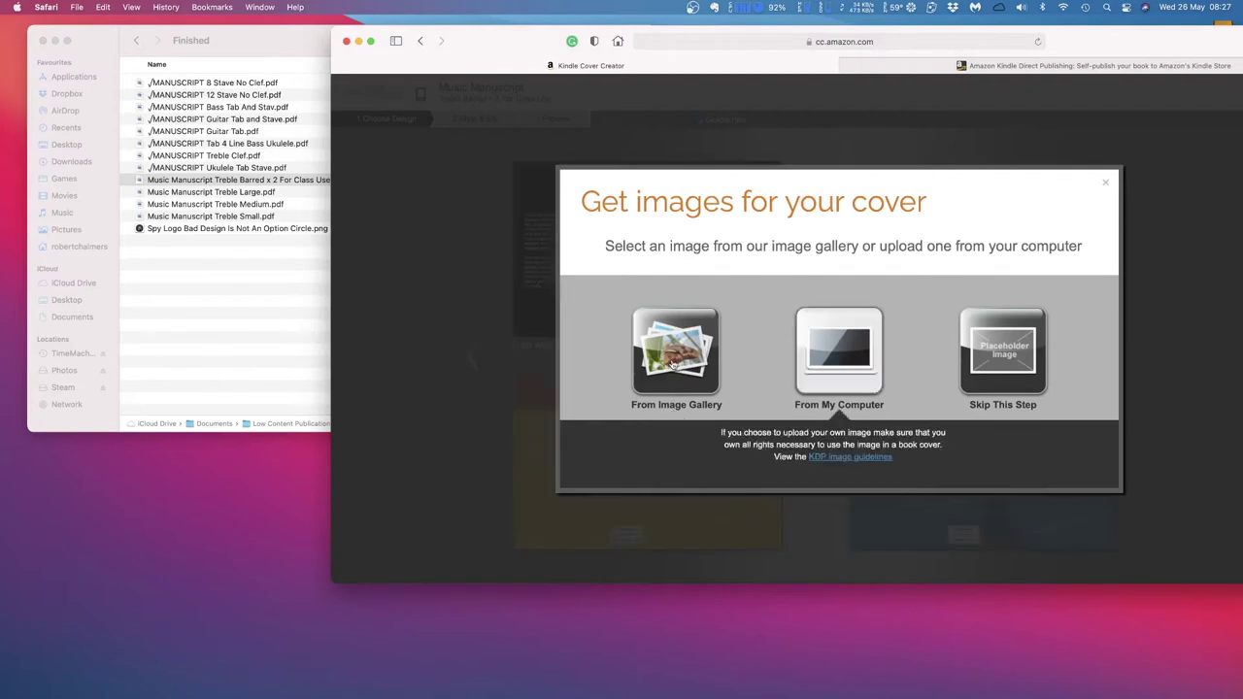
Use the blurred sheet-music photo gg-56358966 from the gallery's Arts and Entertainment Music images as the cover image
click(672, 360)
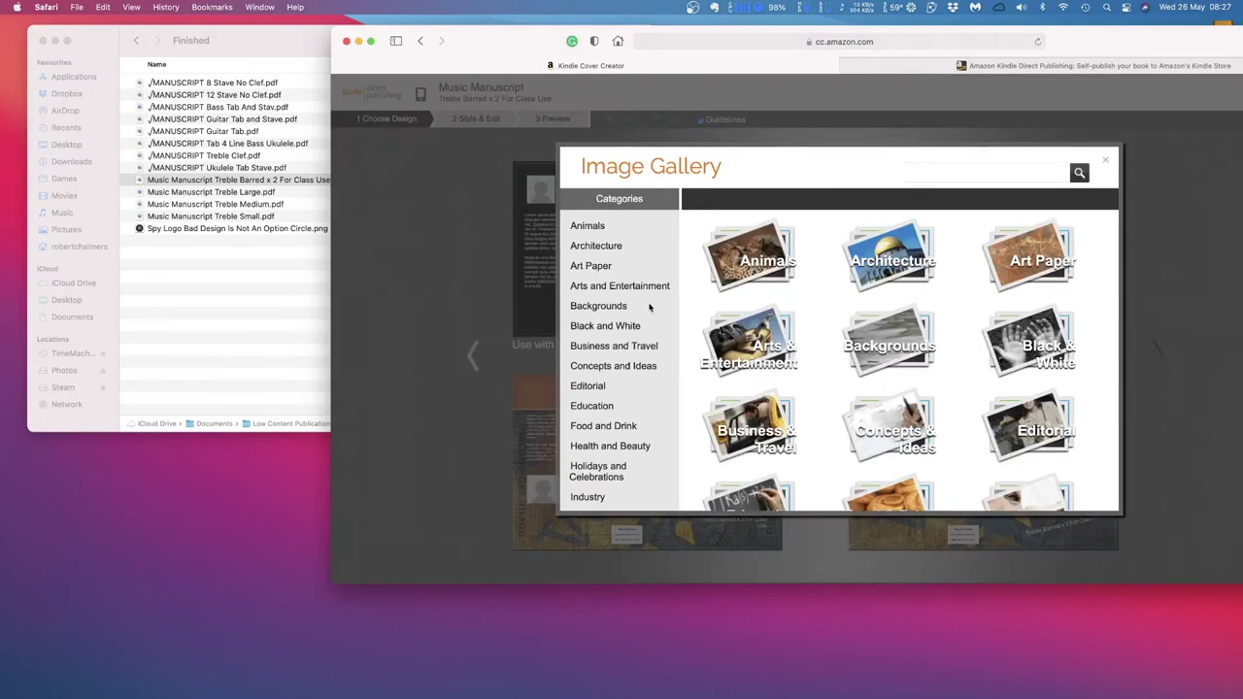
click(636, 288)
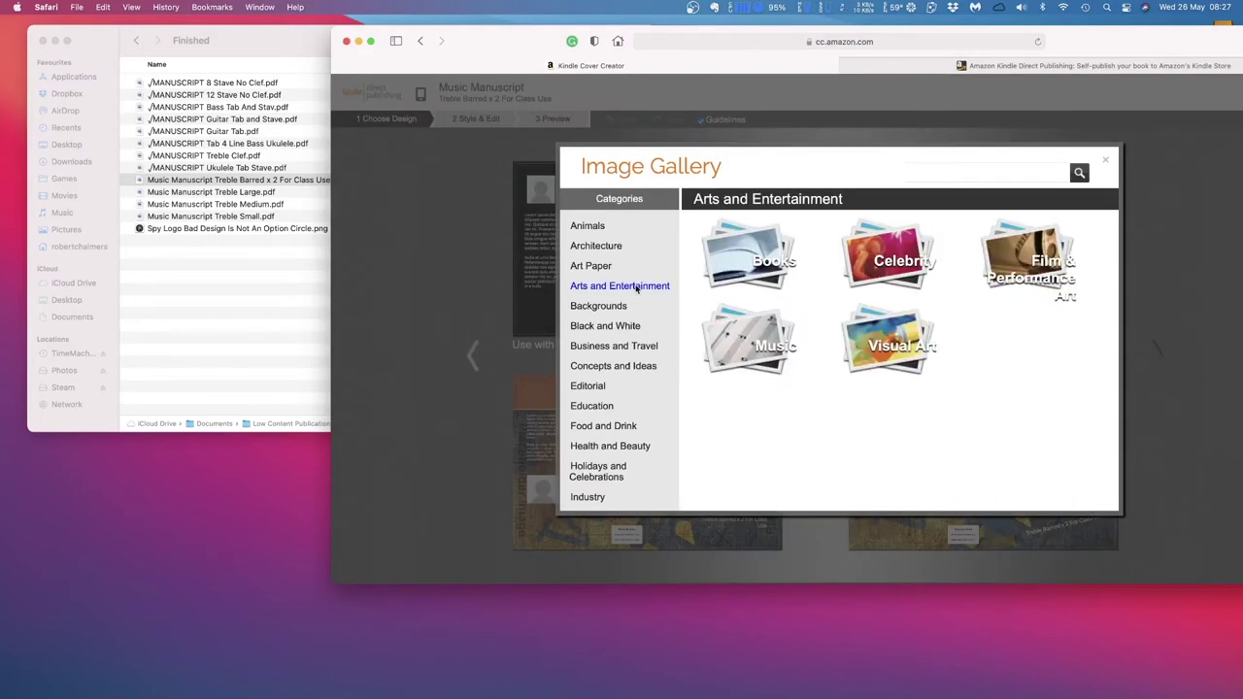
click(738, 344)
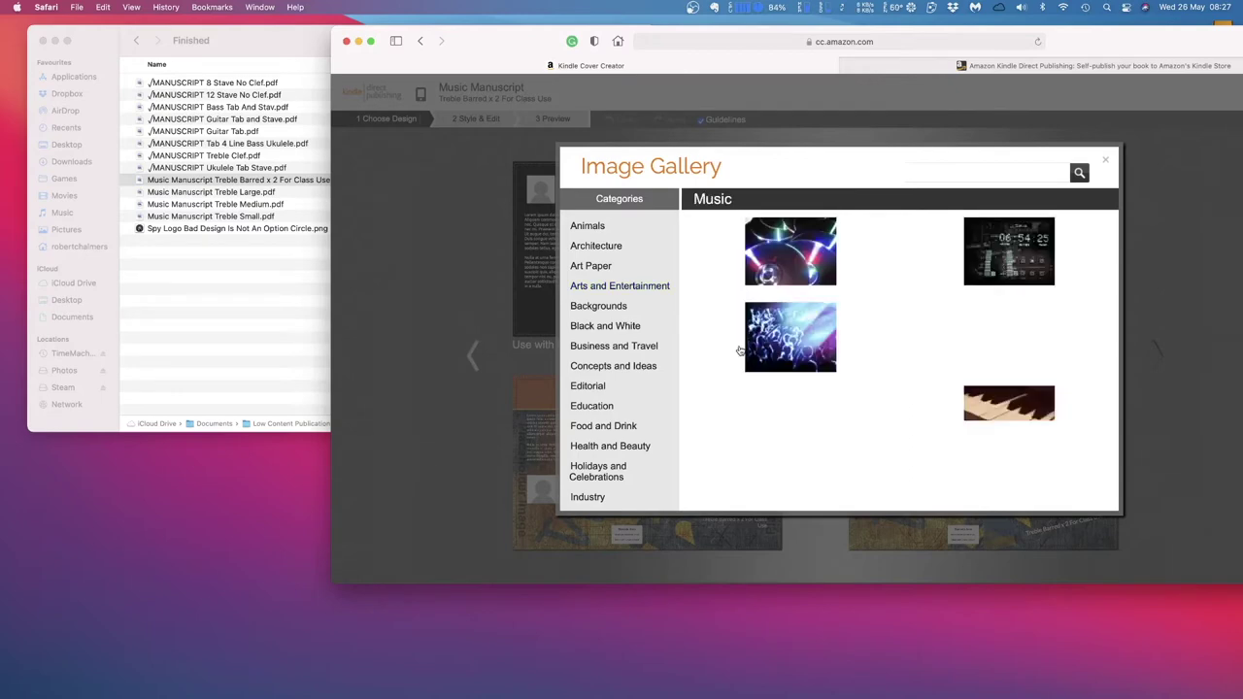
scroll(892, 401, down, 3)
scroll(893, 401, down, 2)
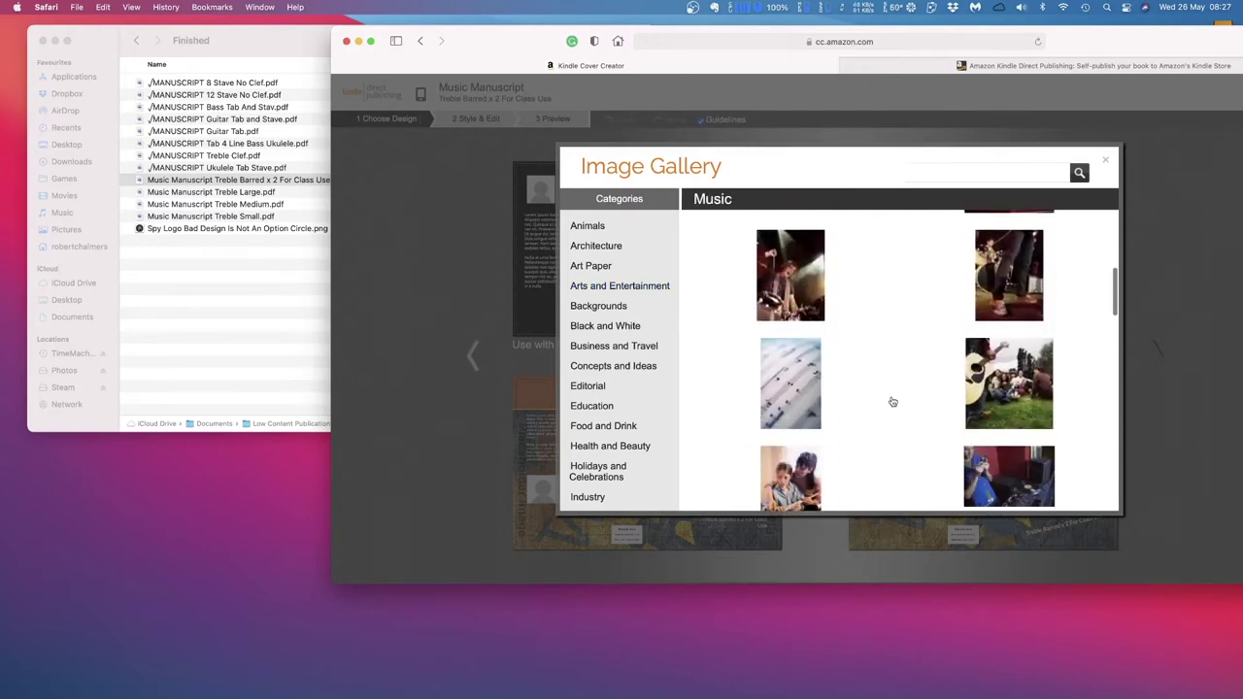
click(793, 385)
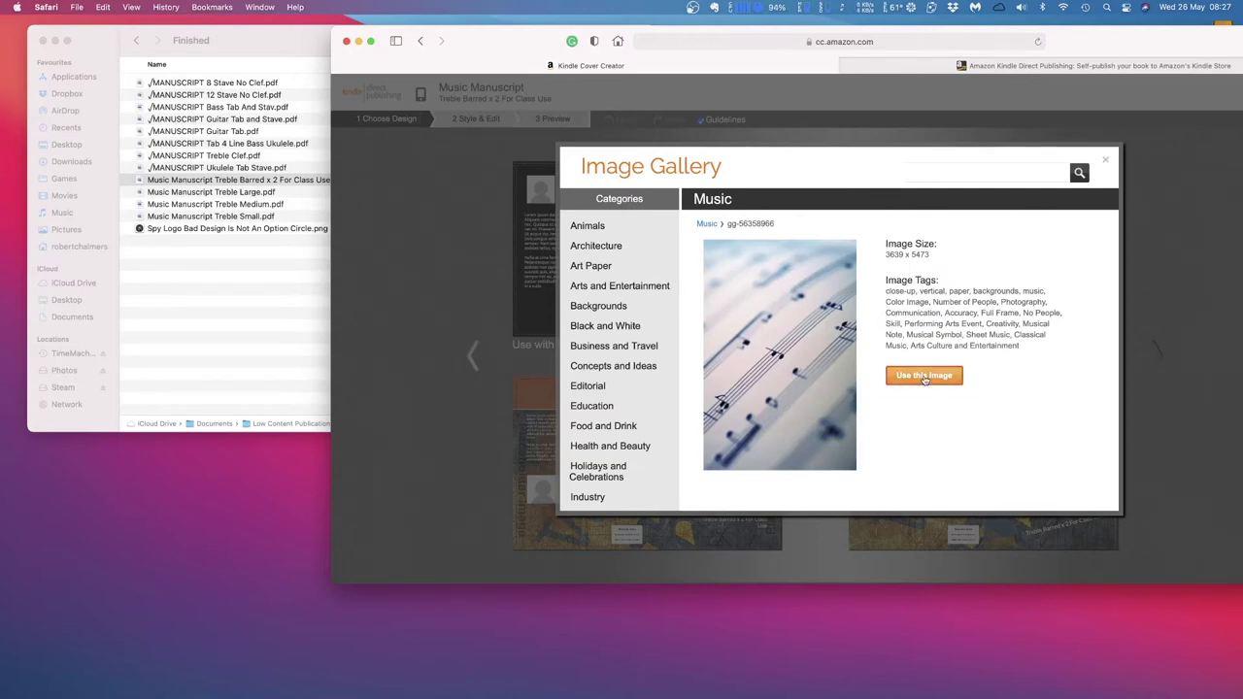
click(924, 377)
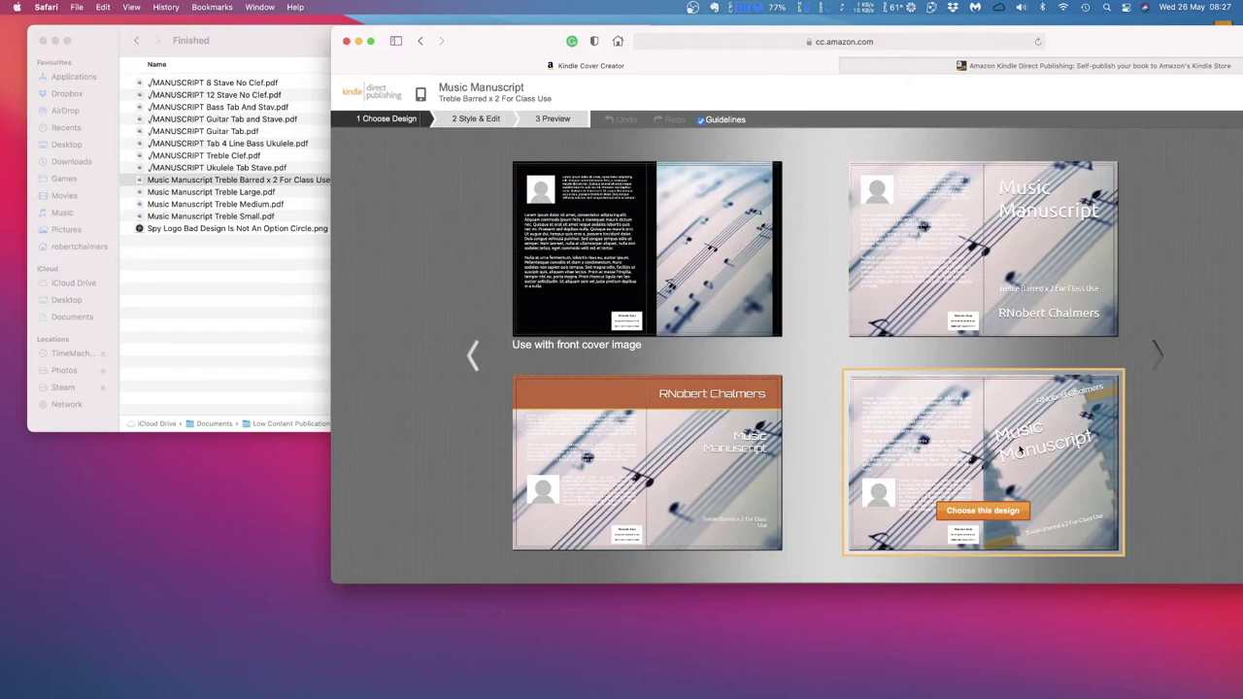
Try the cover design with the slanted title and torn-paper edge, and start over with the design choice
click(991, 515)
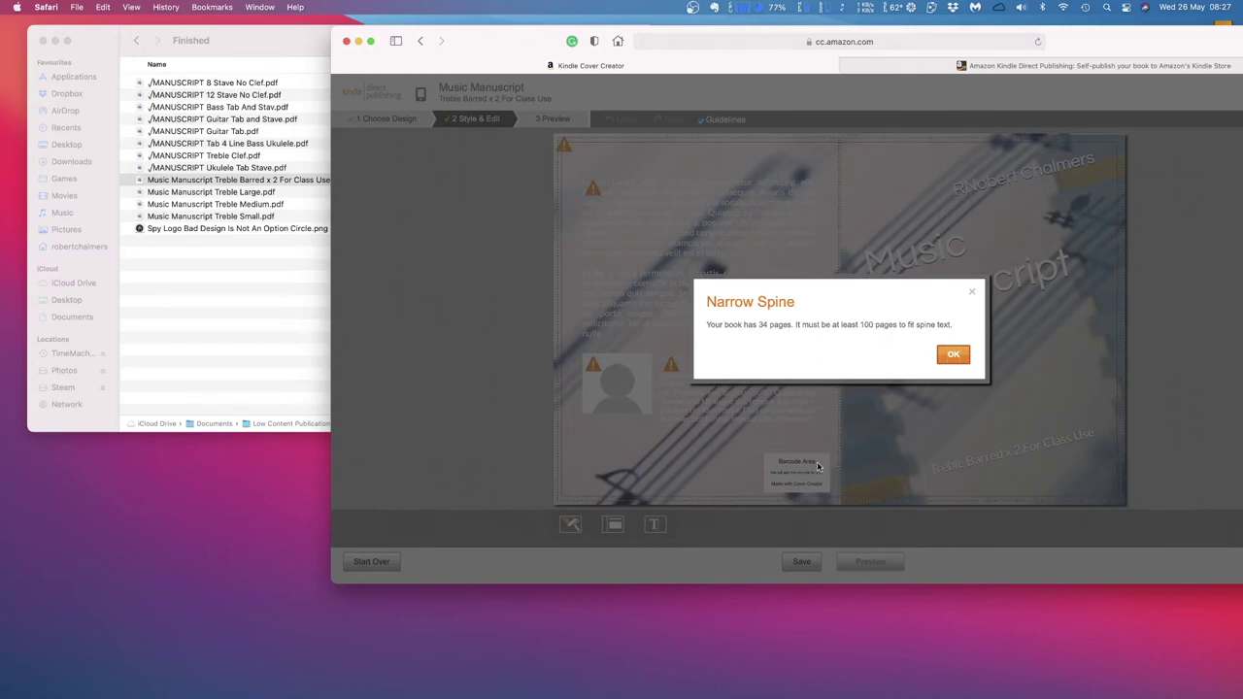
click(954, 355)
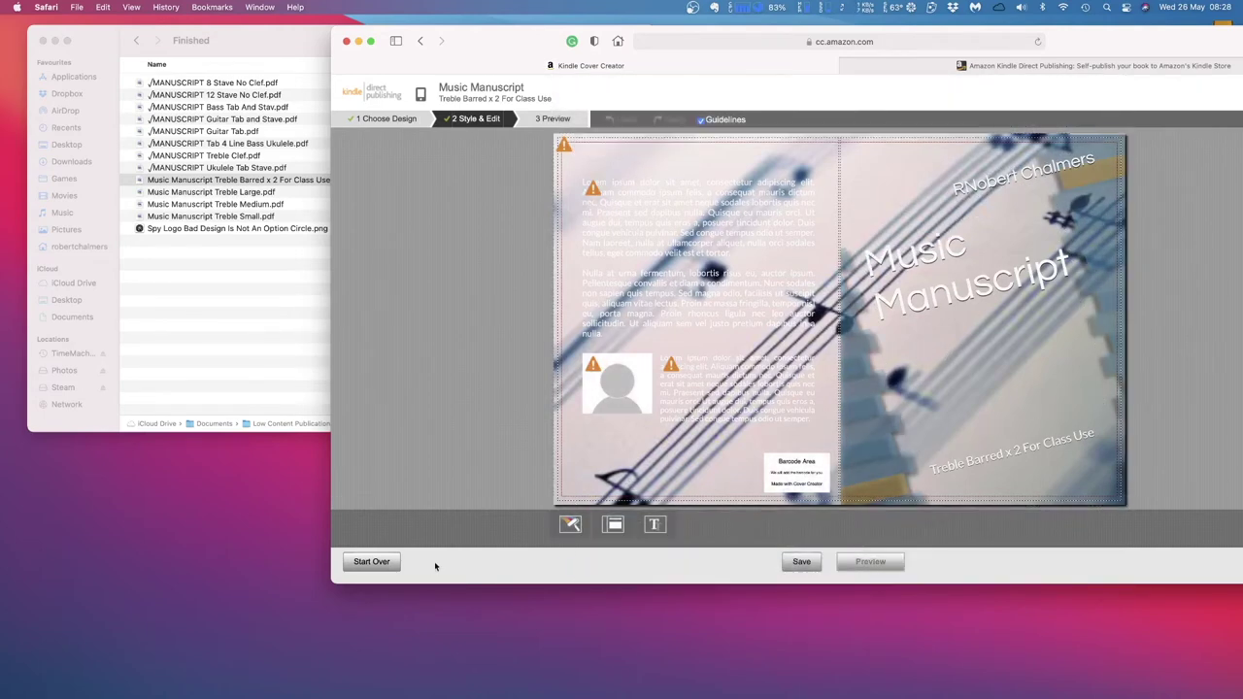
click(372, 562)
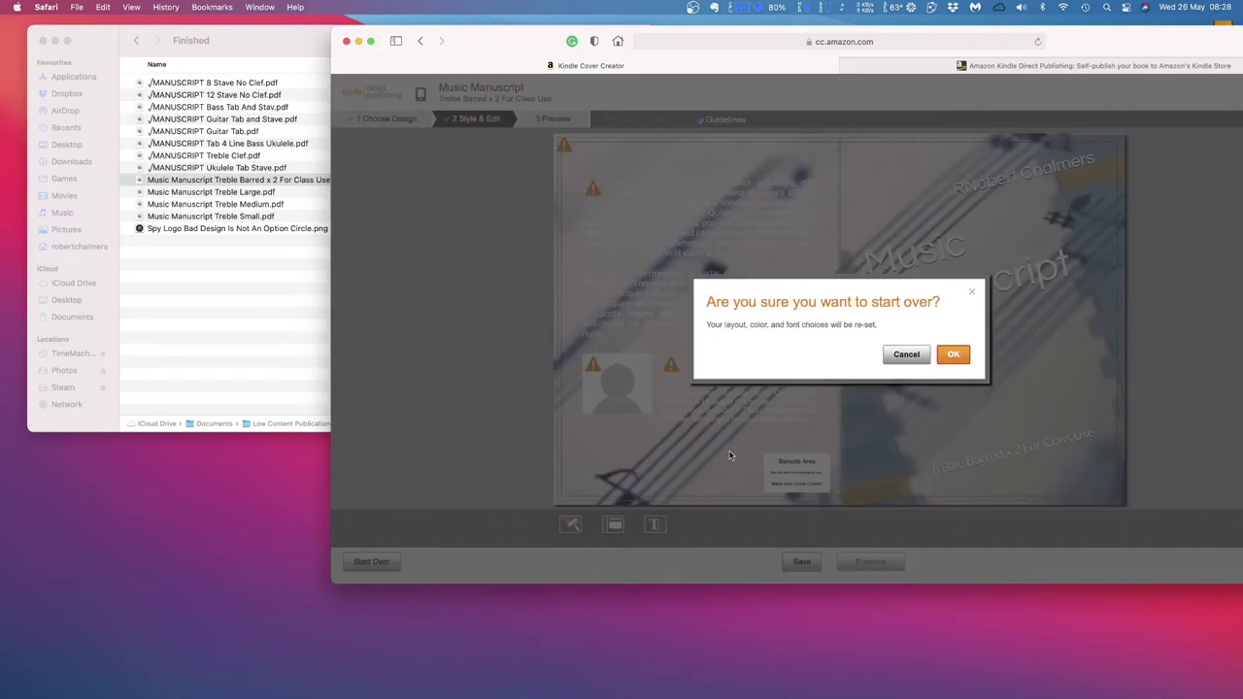
click(953, 356)
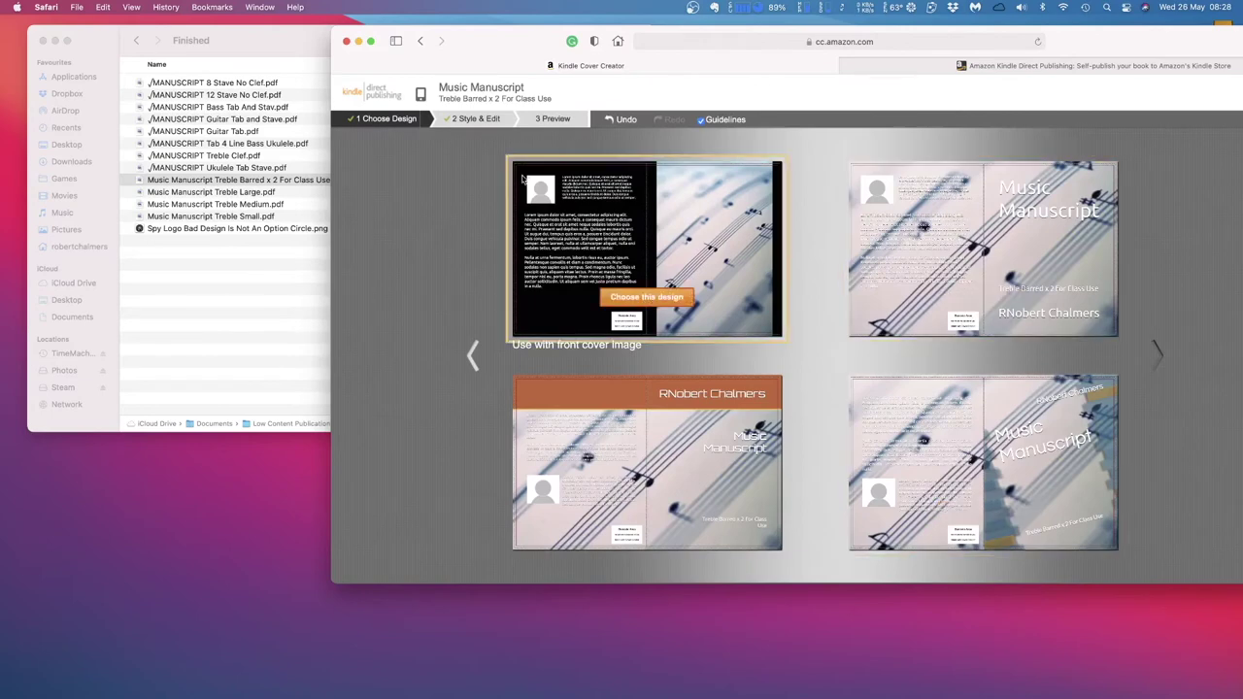
Leave Cover Creator and return to the Paperback Details of the Music Manuscript title
click(386, 96)
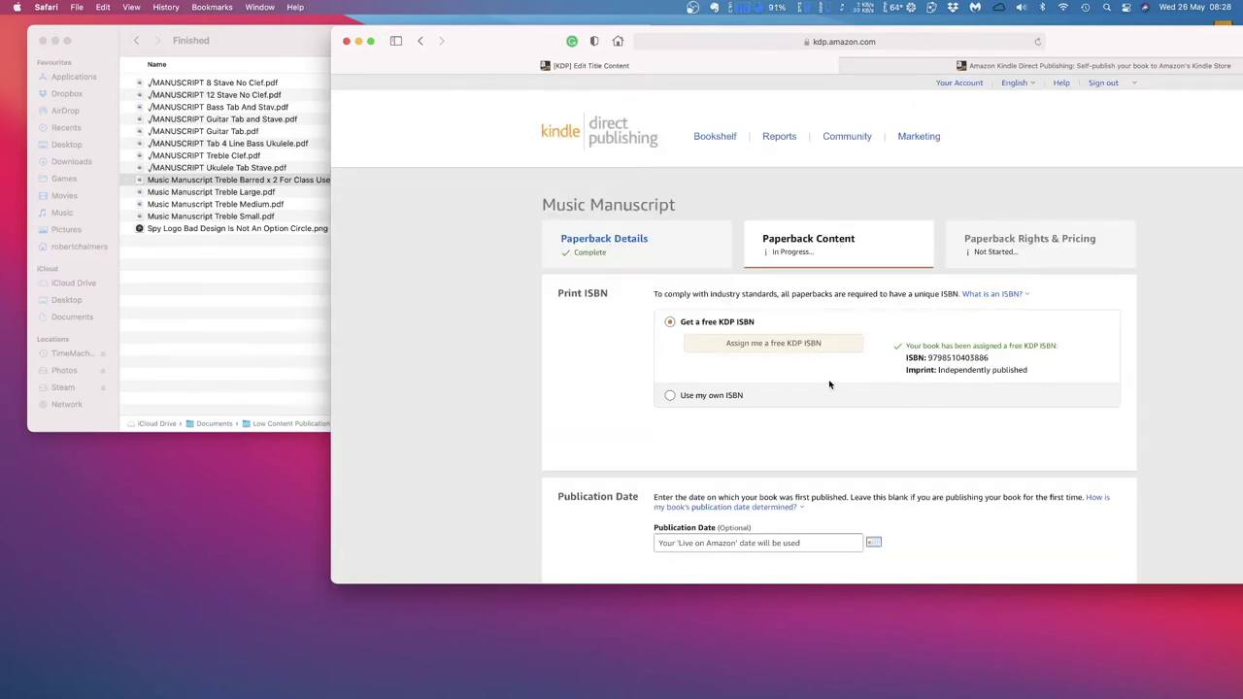
scroll(828, 384, down, 10)
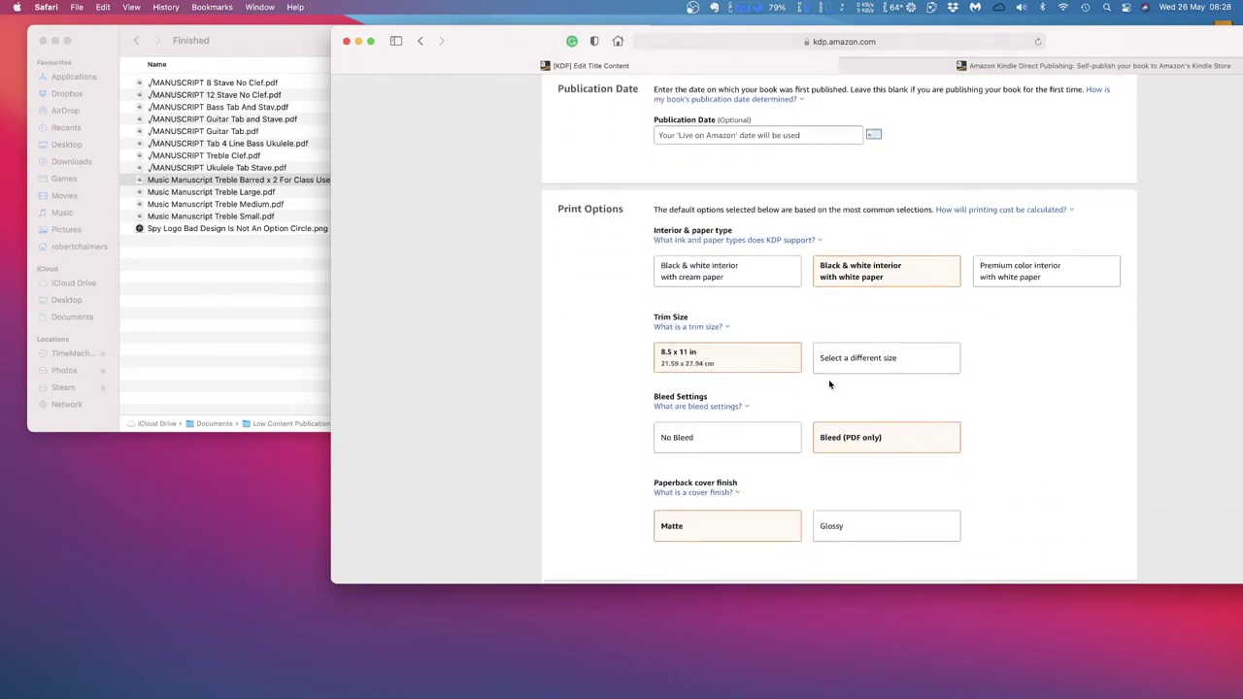
scroll(828, 384, up, 9)
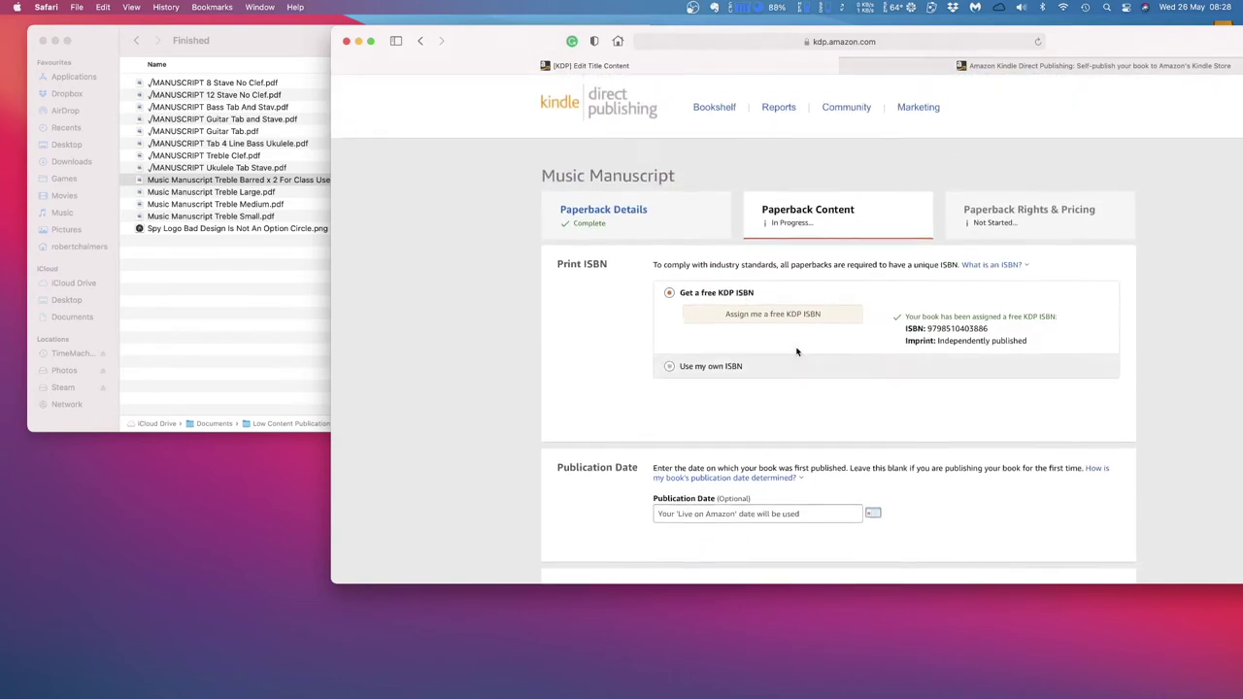
click(620, 214)
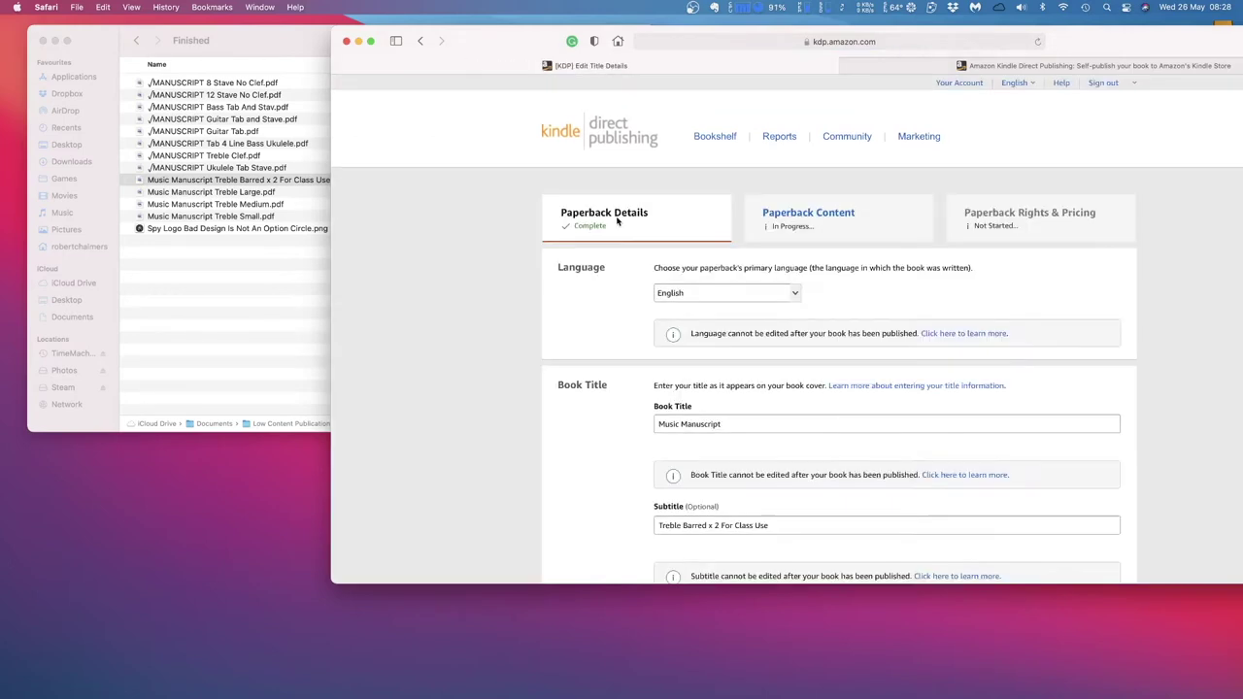
Correct the misspelled first name of the primary author by removing the extra letter
scroll(777, 367, down, 10)
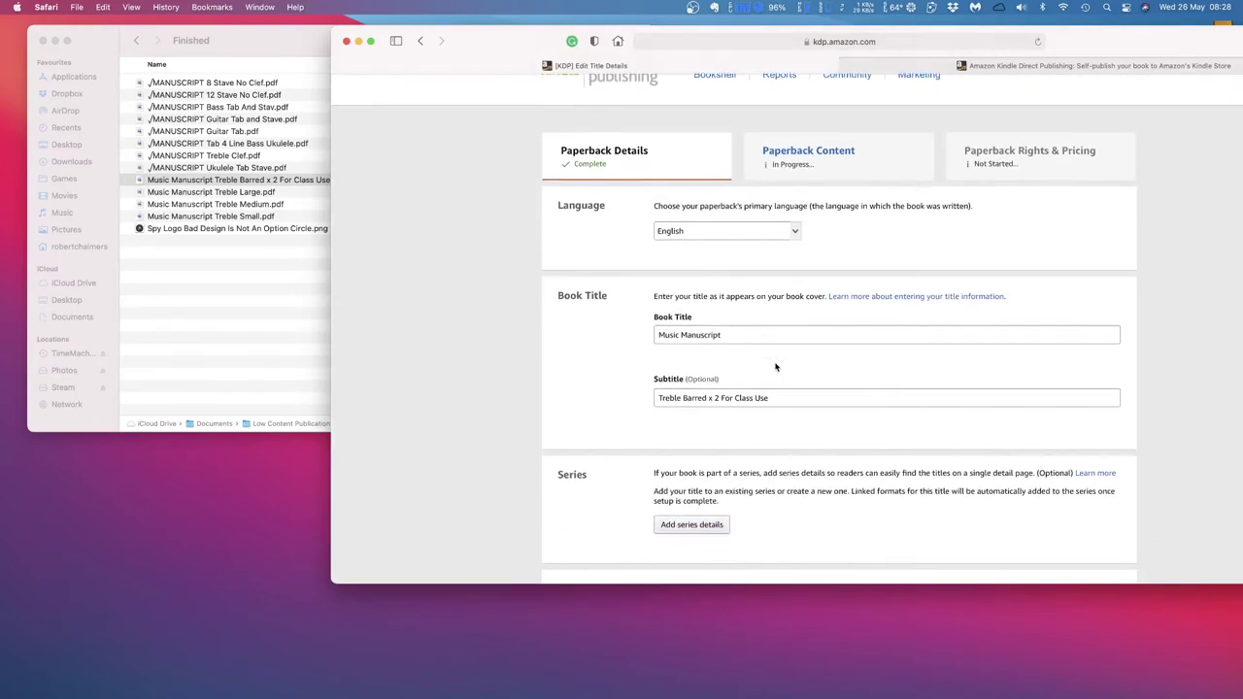
scroll(773, 363, down, 1)
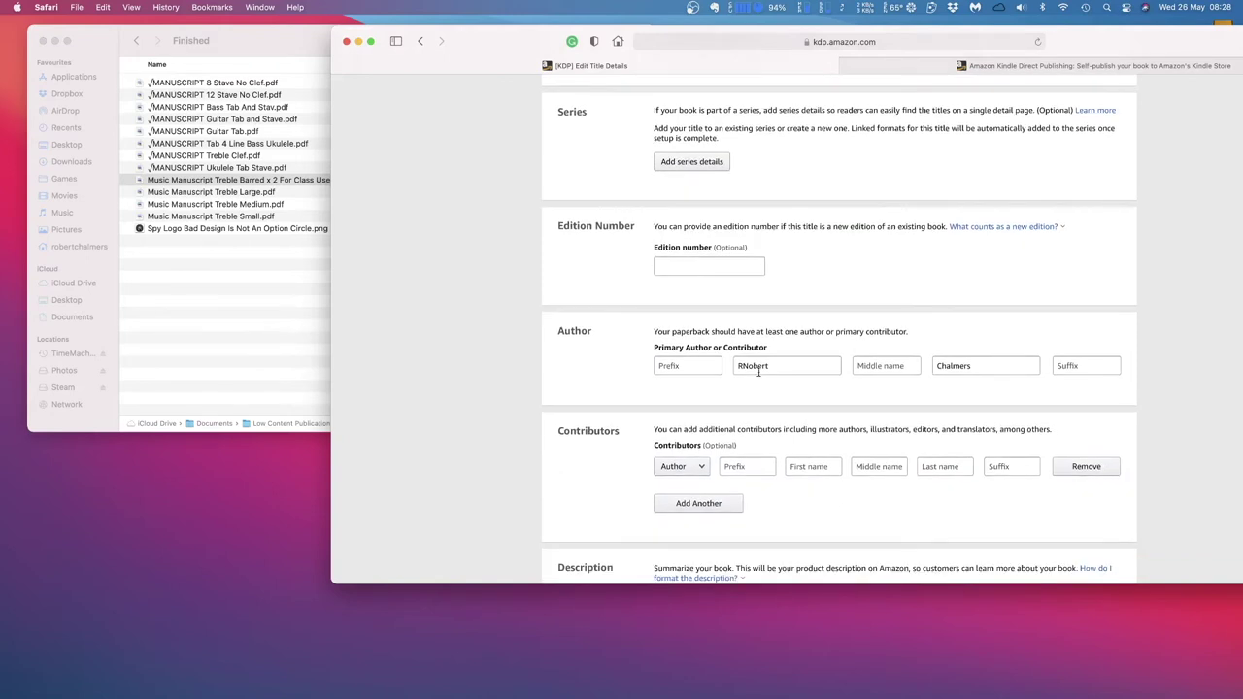
click(749, 365)
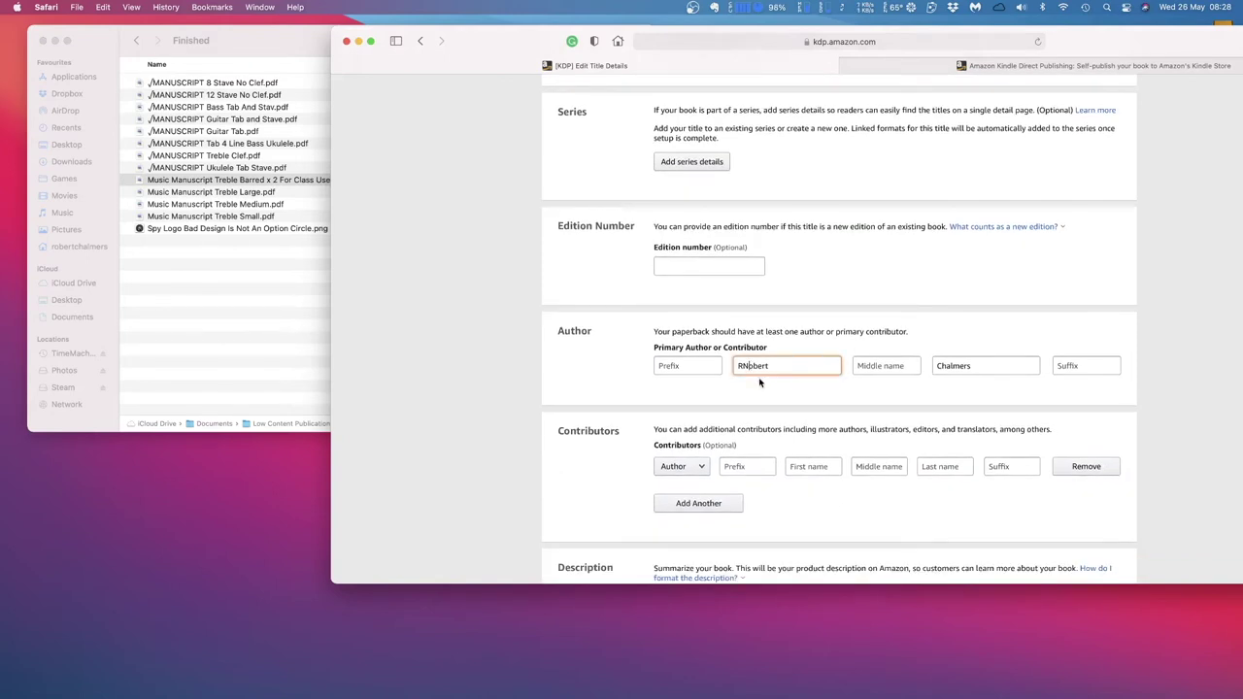
key(BackSpace)
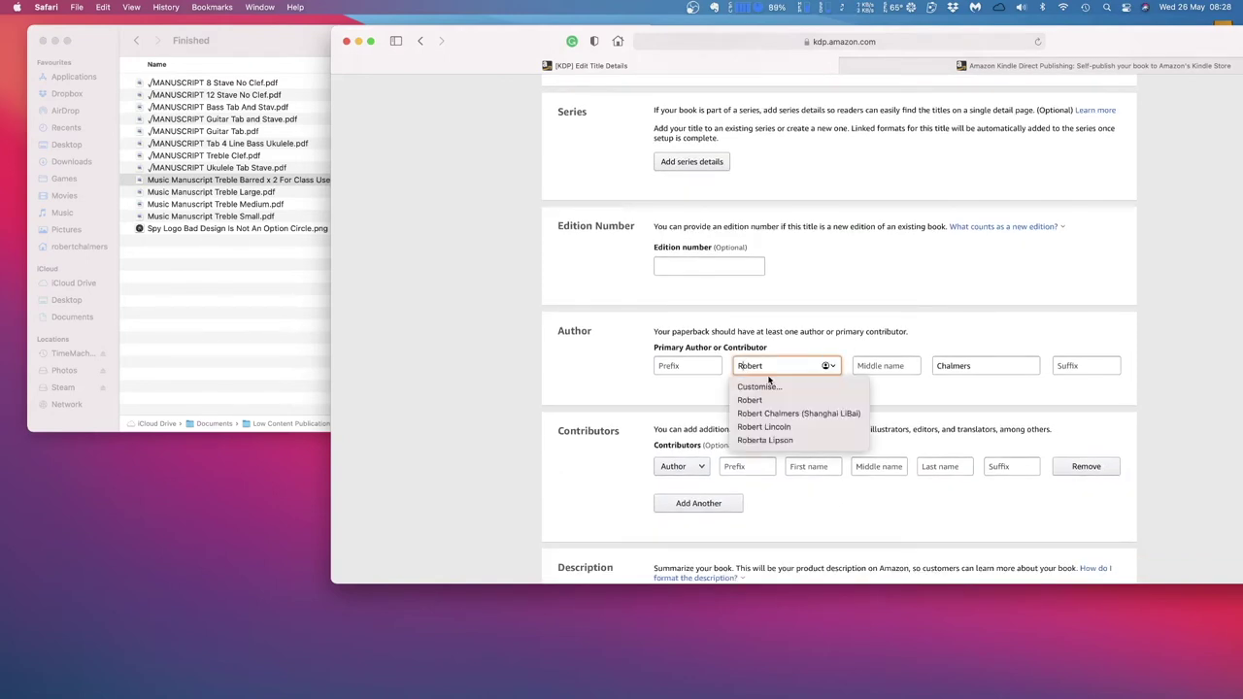
click(930, 340)
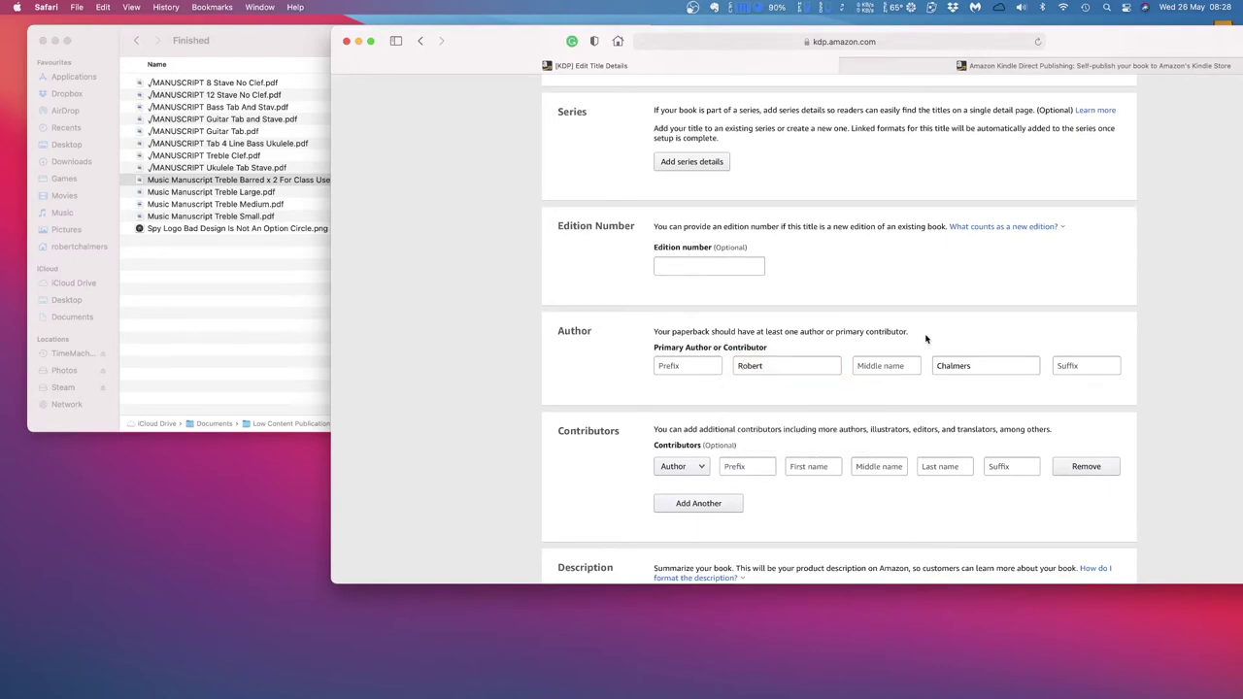
Save the corrected paperback details and continue to the content section
scroll(925, 339, down, 20)
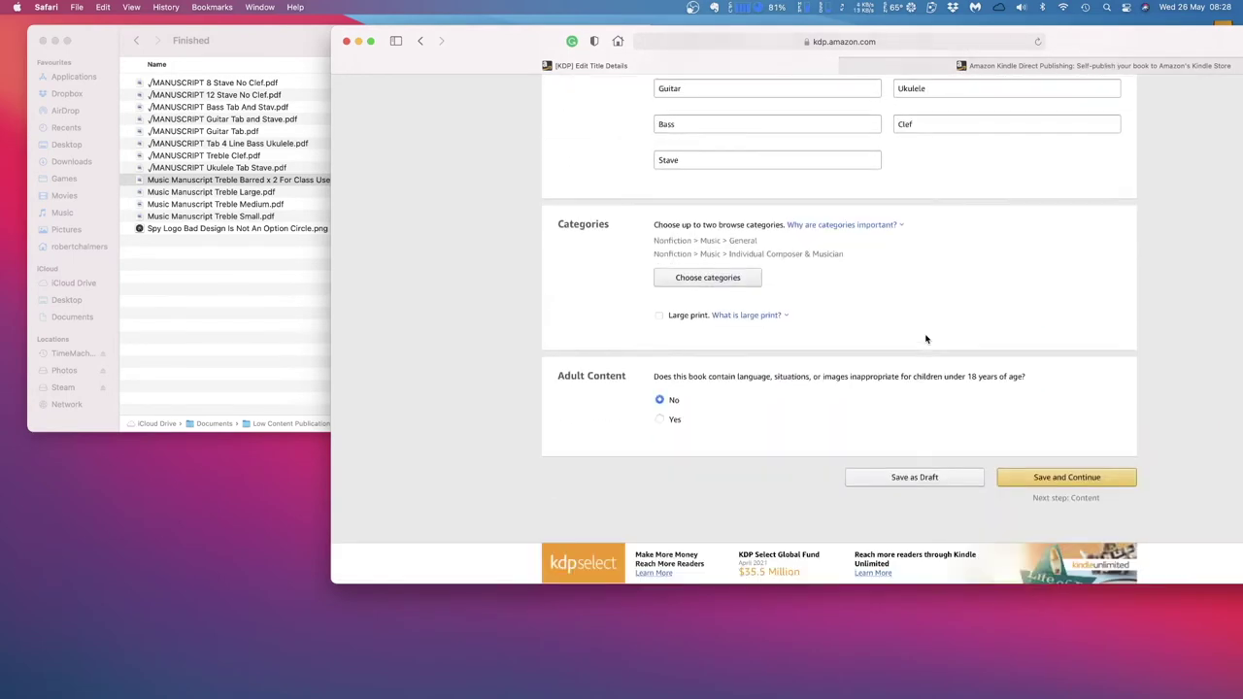
scroll(925, 339, down, 3)
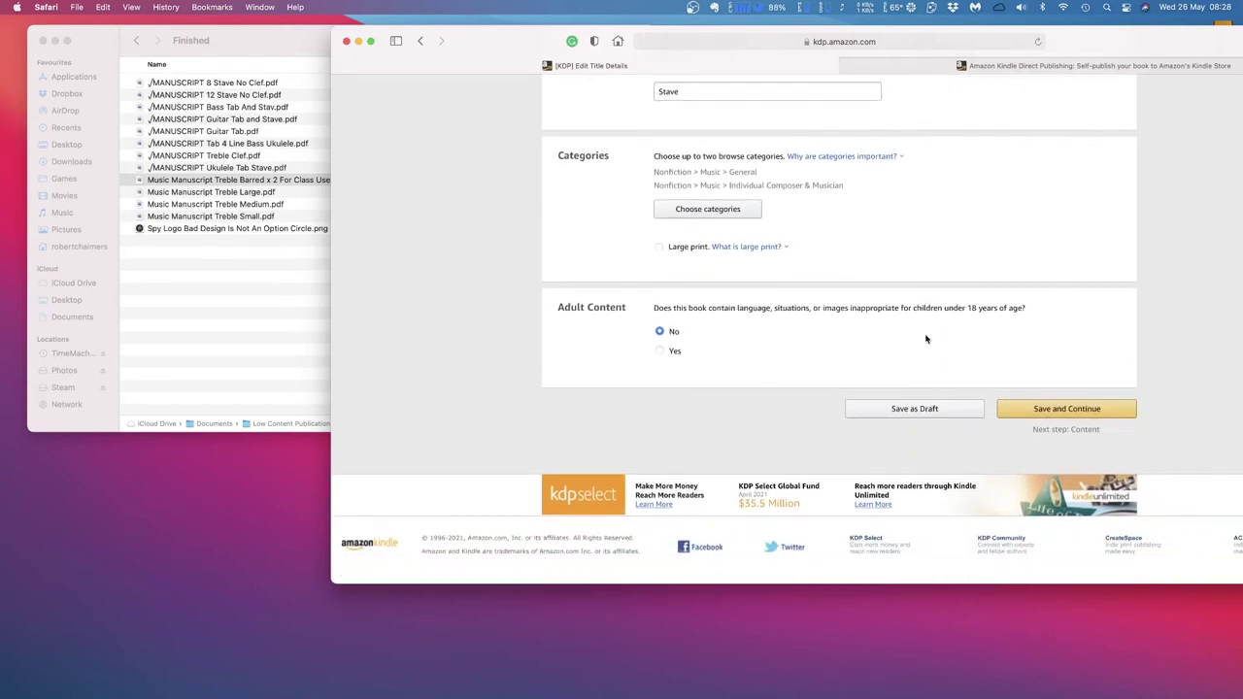
click(1046, 409)
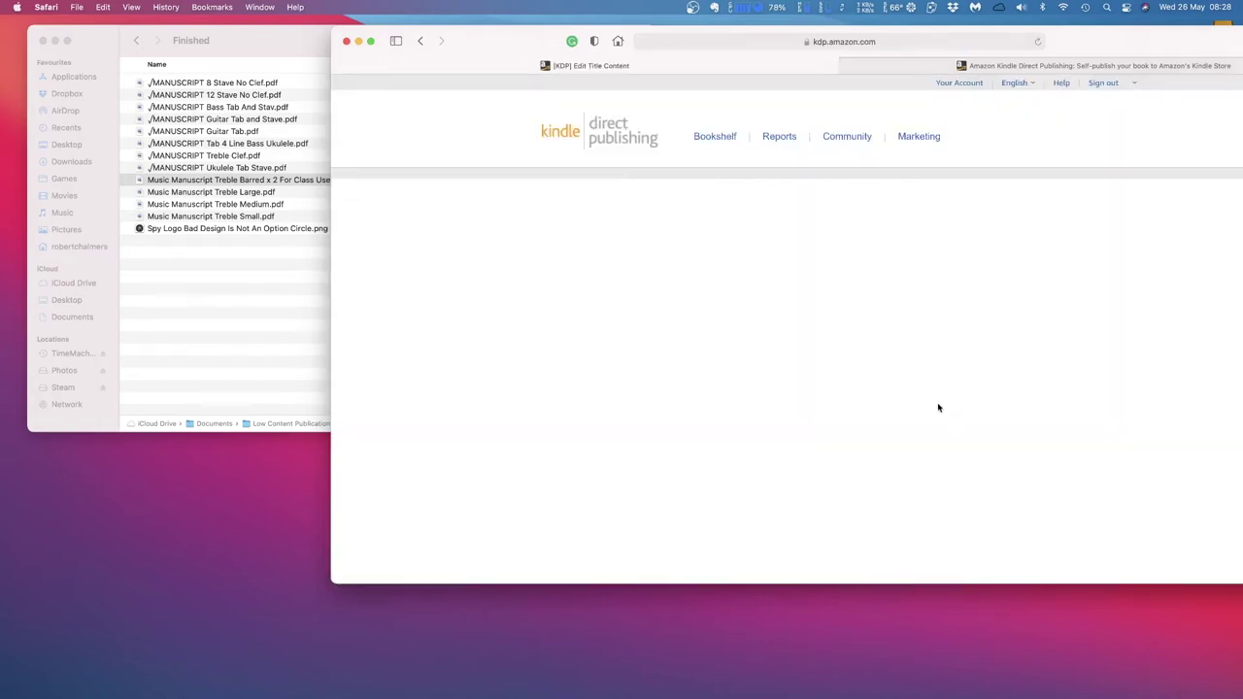
Relaunch Cover Creator from the Book Cover section of the paperback content
scroll(914, 388, down, 10)
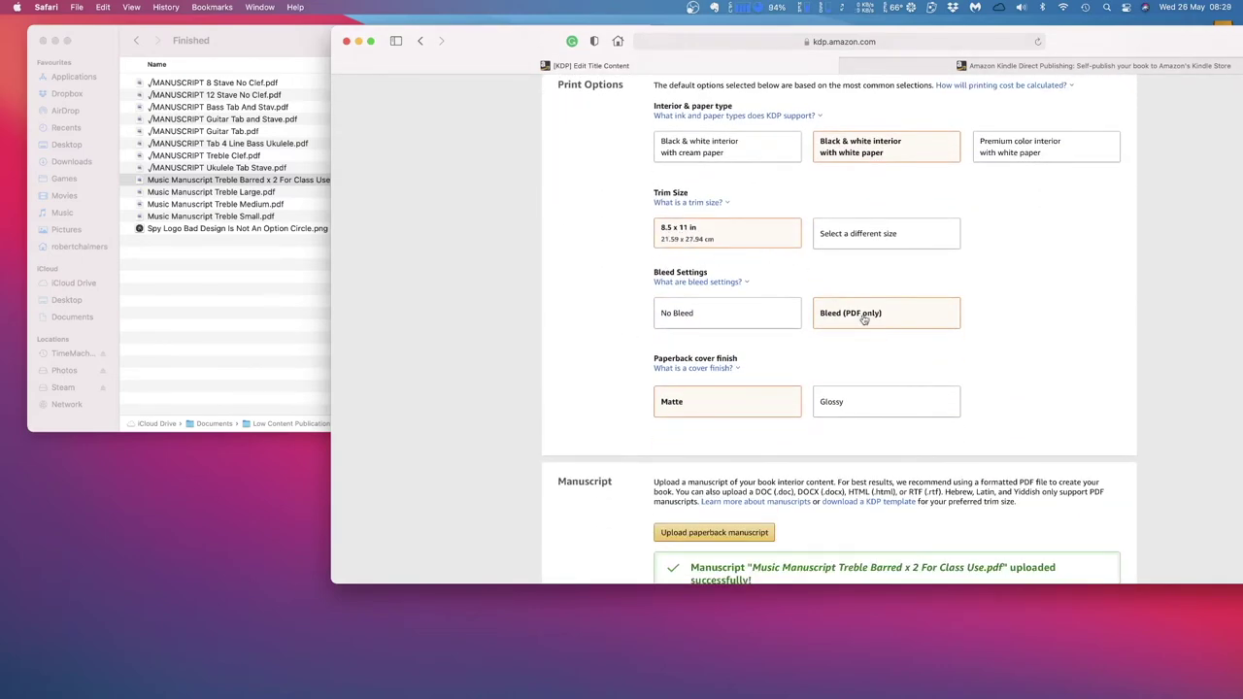
scroll(884, 322, down, 5)
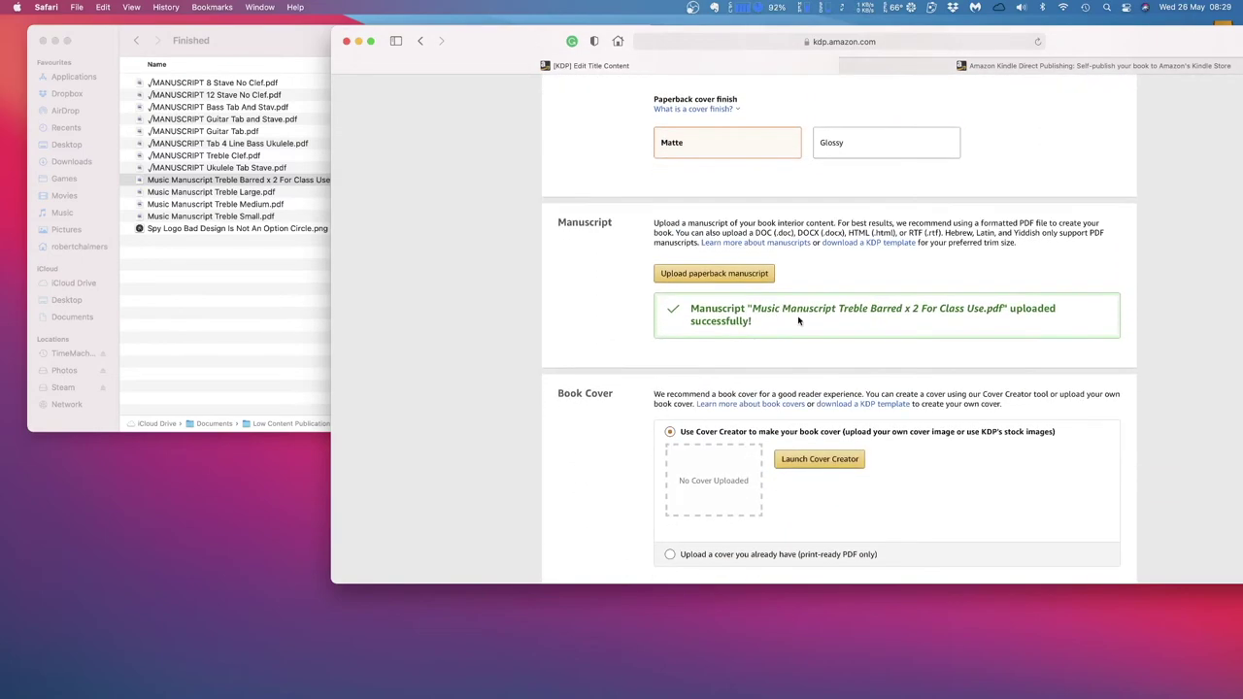
scroll(817, 320, down, 5)
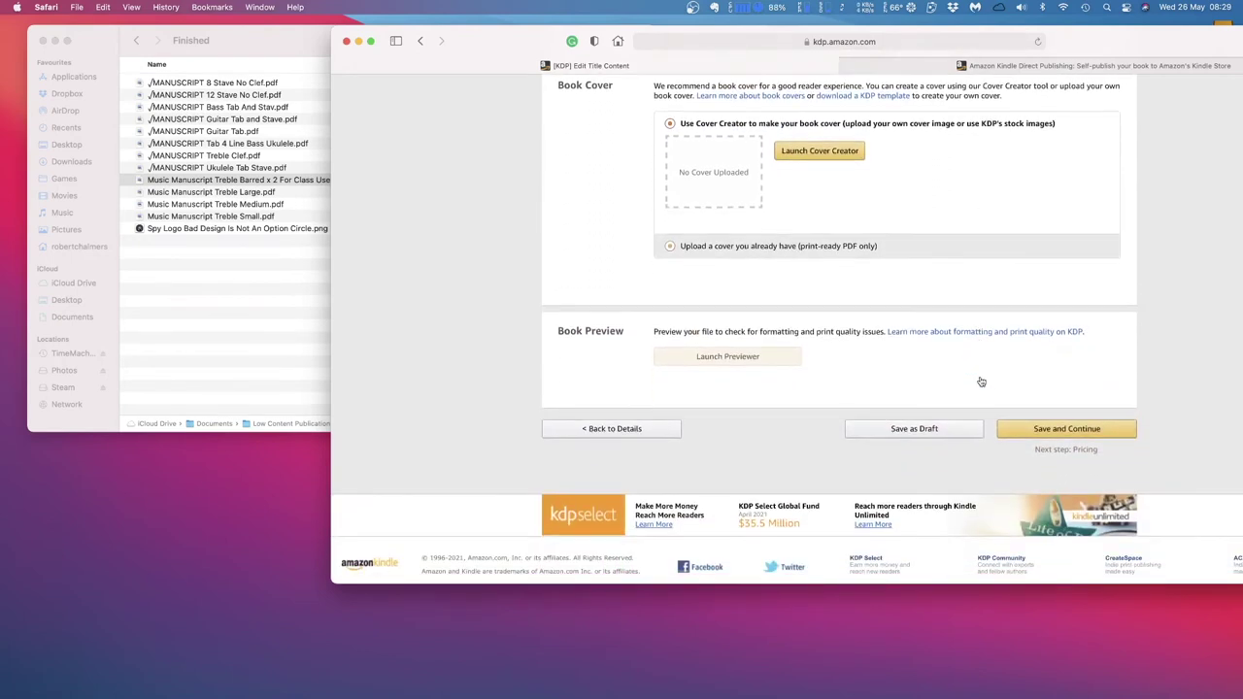
scroll(893, 233, up, 3)
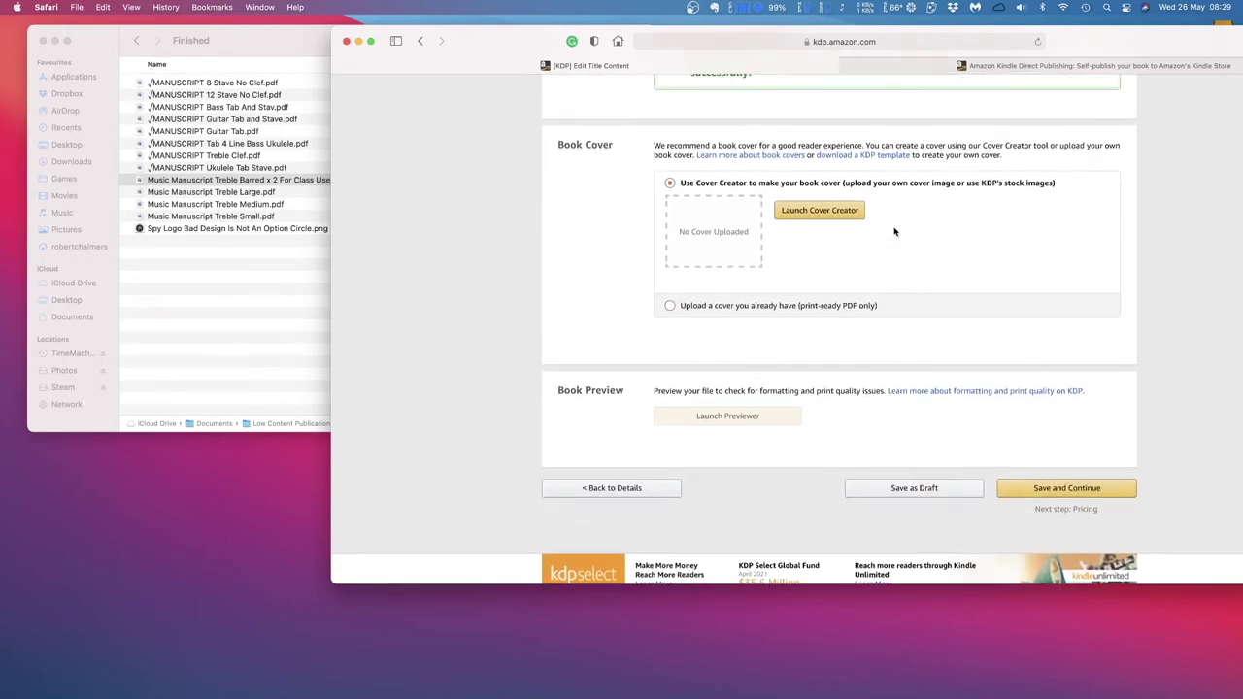
scroll(921, 237, up, 1)
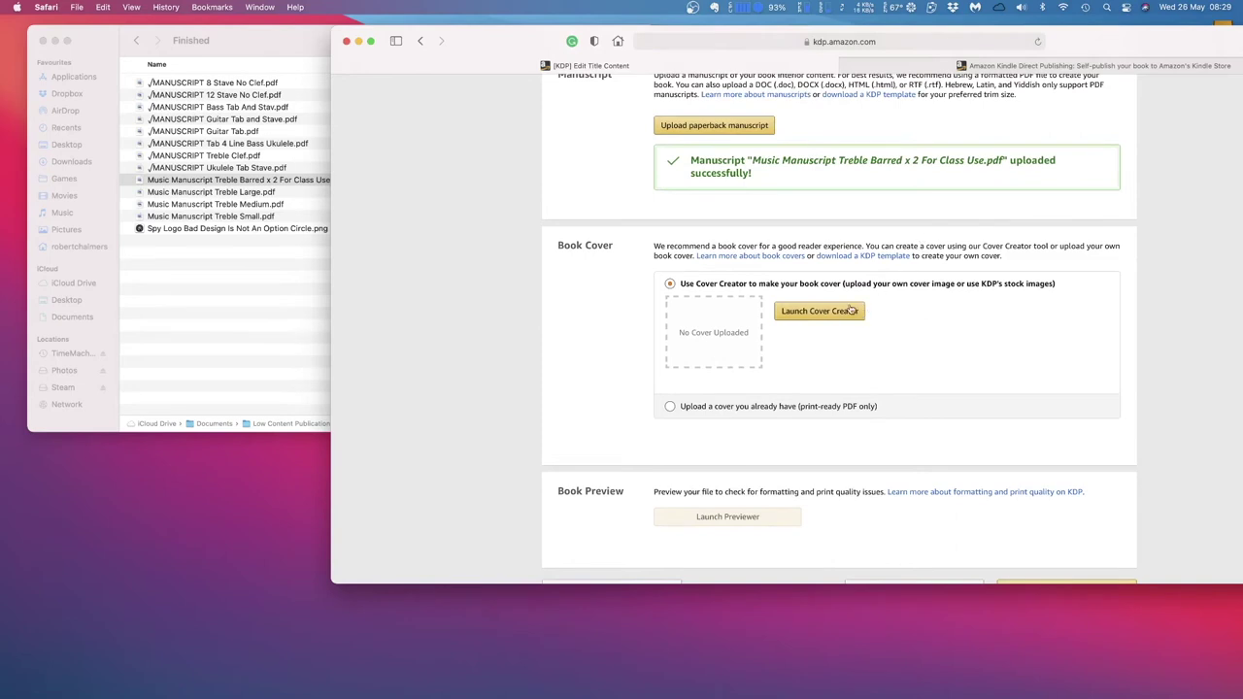
click(824, 317)
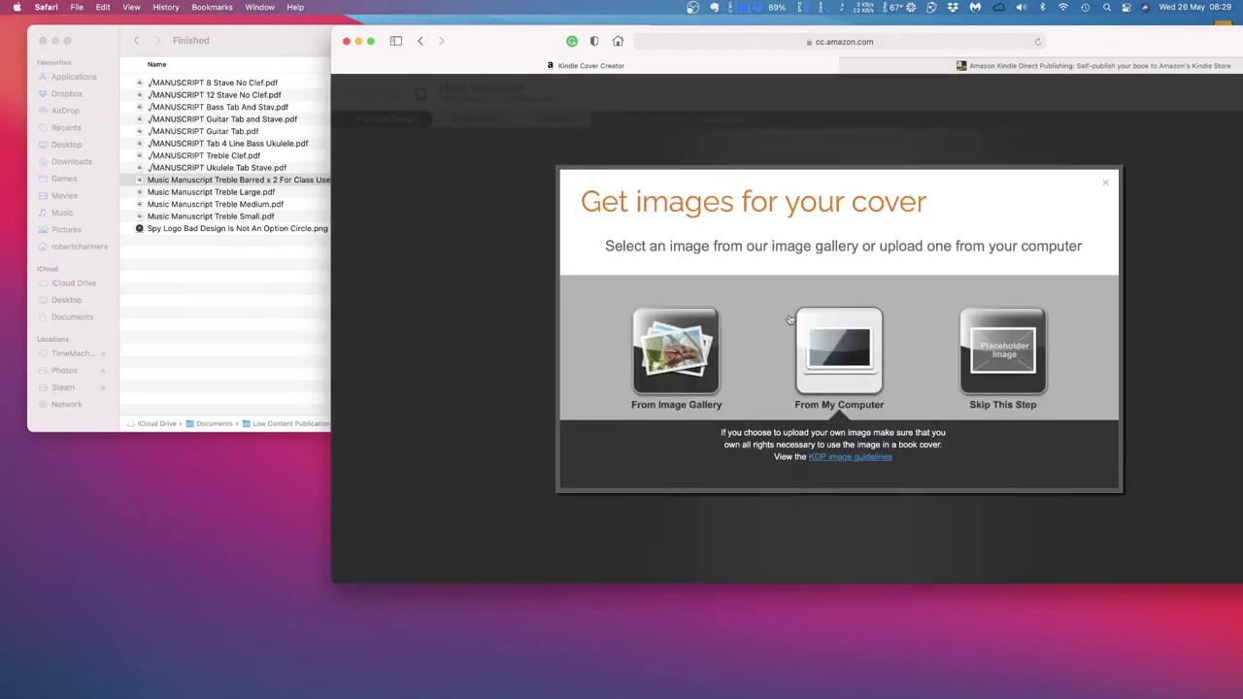
Use the close-up sheet music photo from the image gallery's Arts and Entertainment Music category as the cover image
click(683, 349)
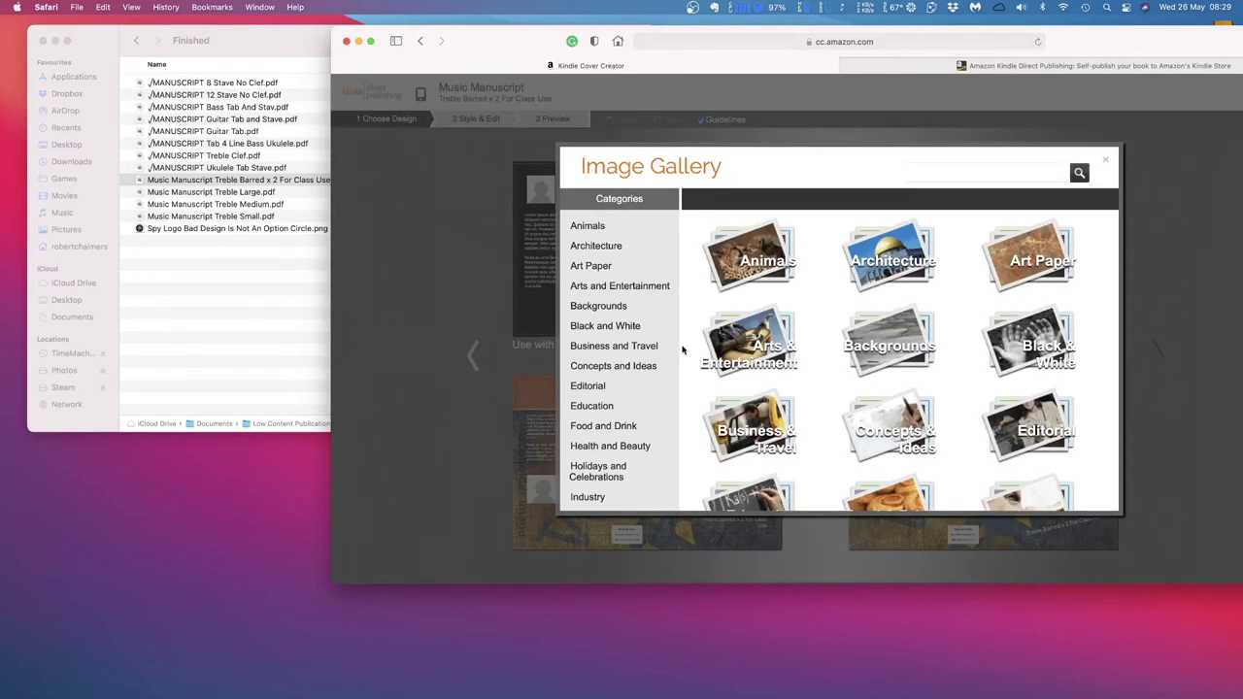
click(640, 288)
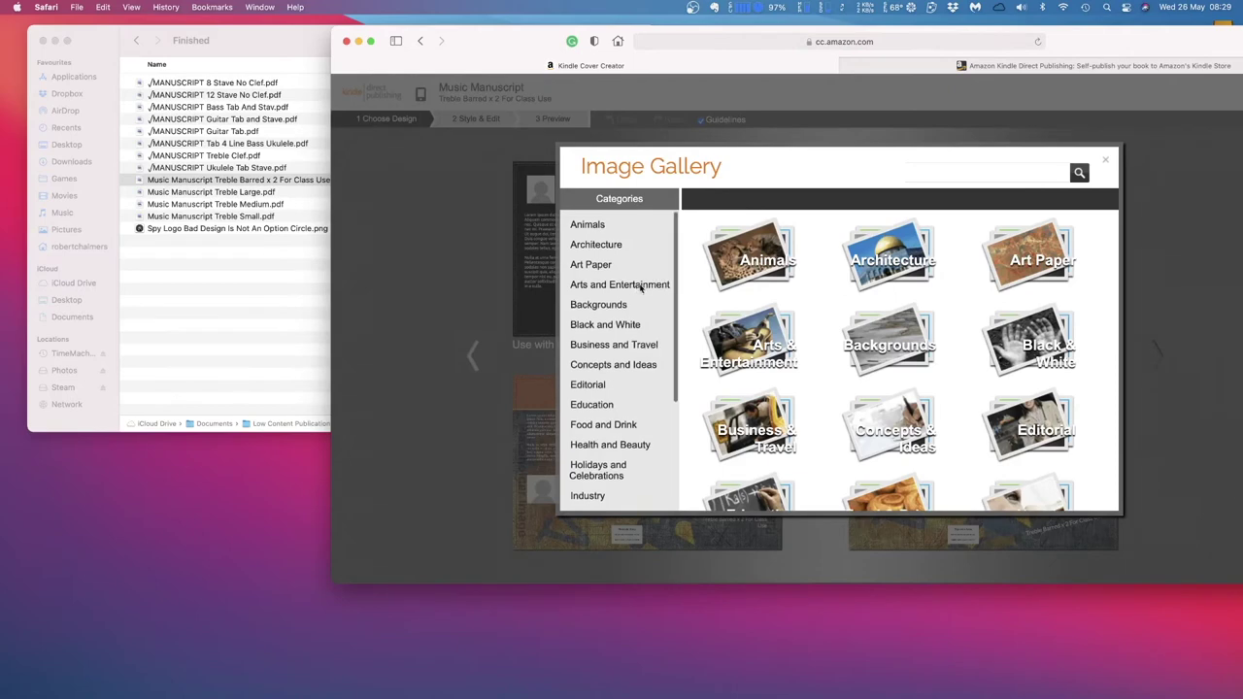
click(753, 348)
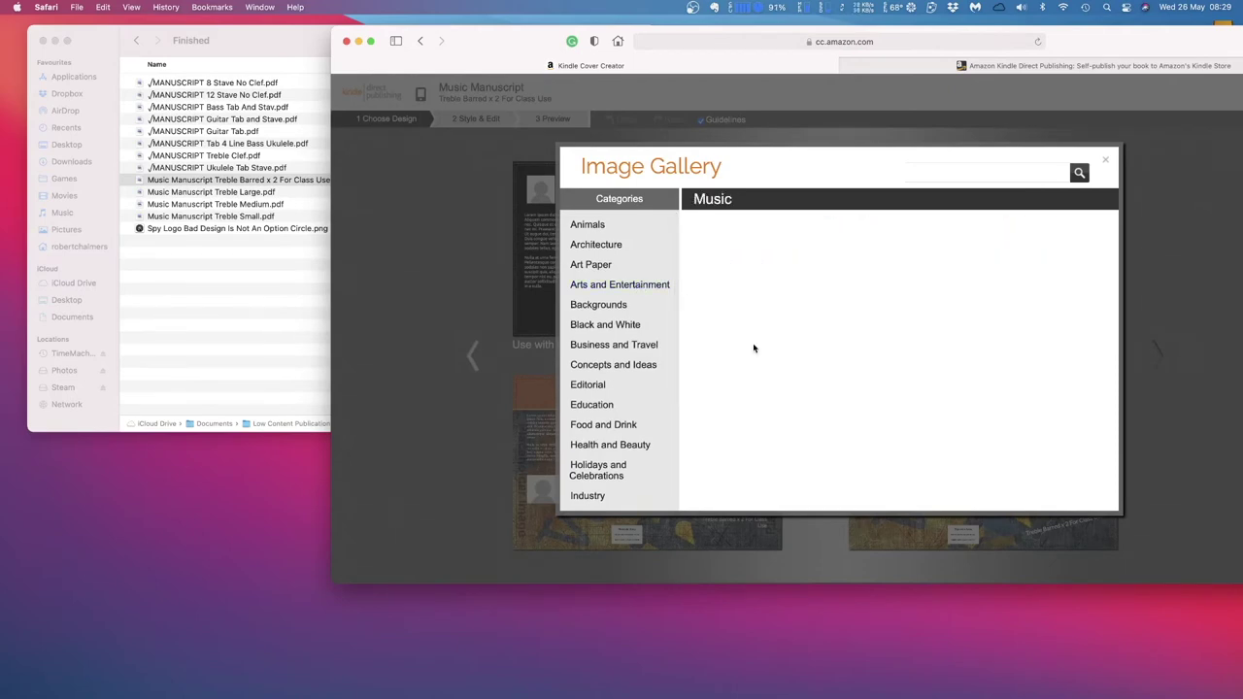
scroll(913, 375, down, 5)
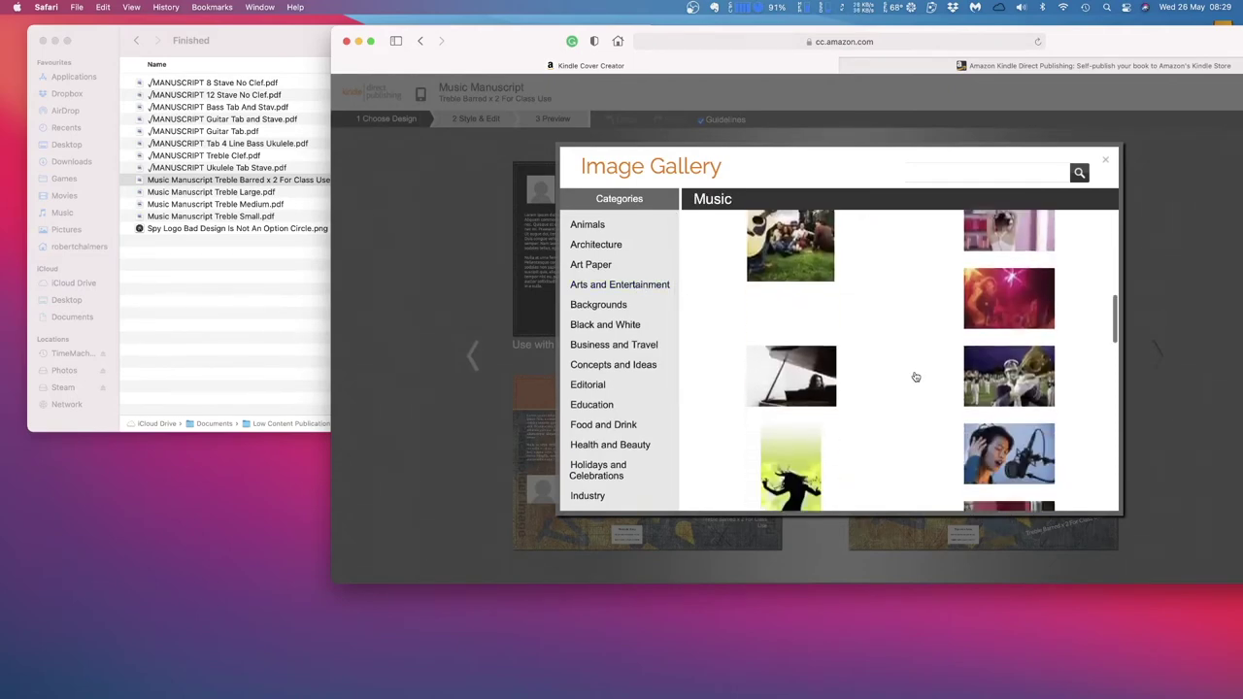
scroll(914, 376, down, 3)
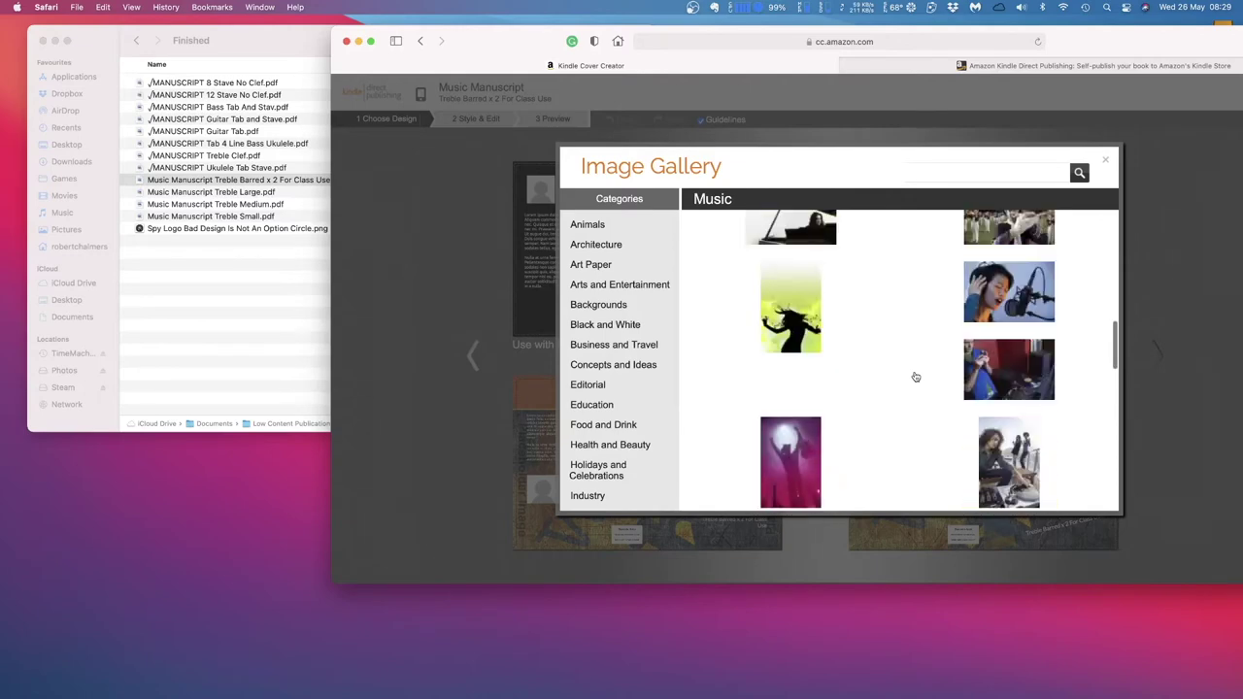
scroll(914, 377, up, 8)
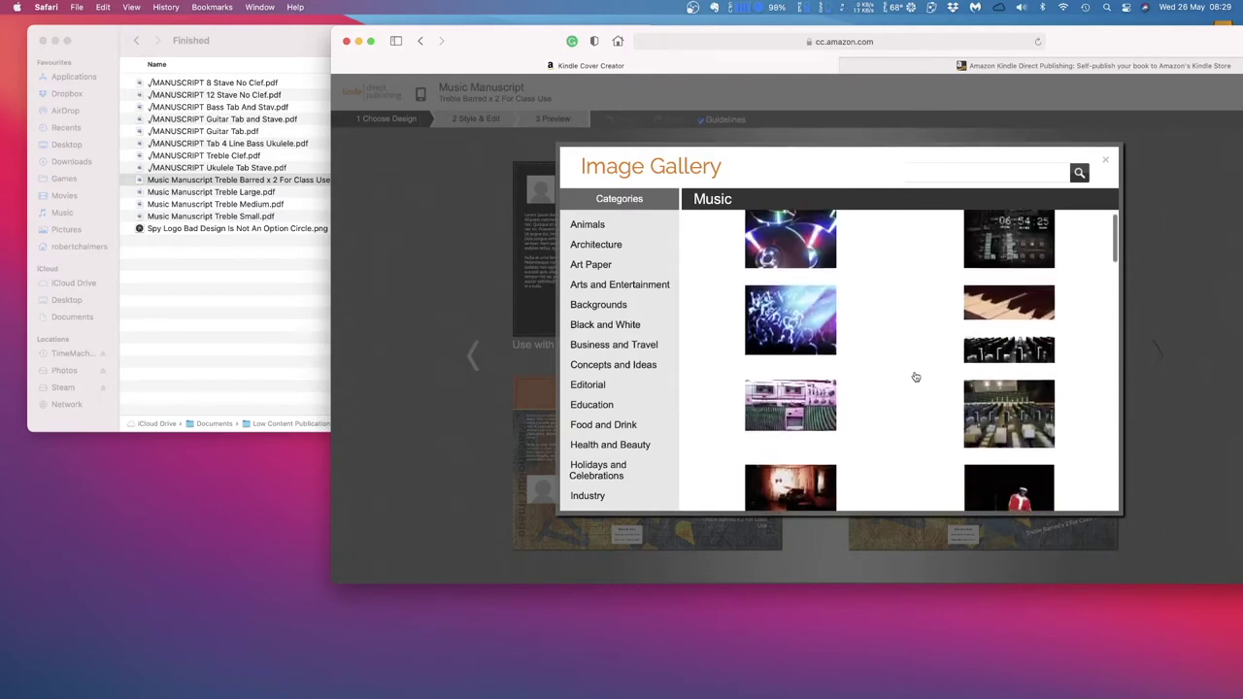
scroll(914, 377, down, 8)
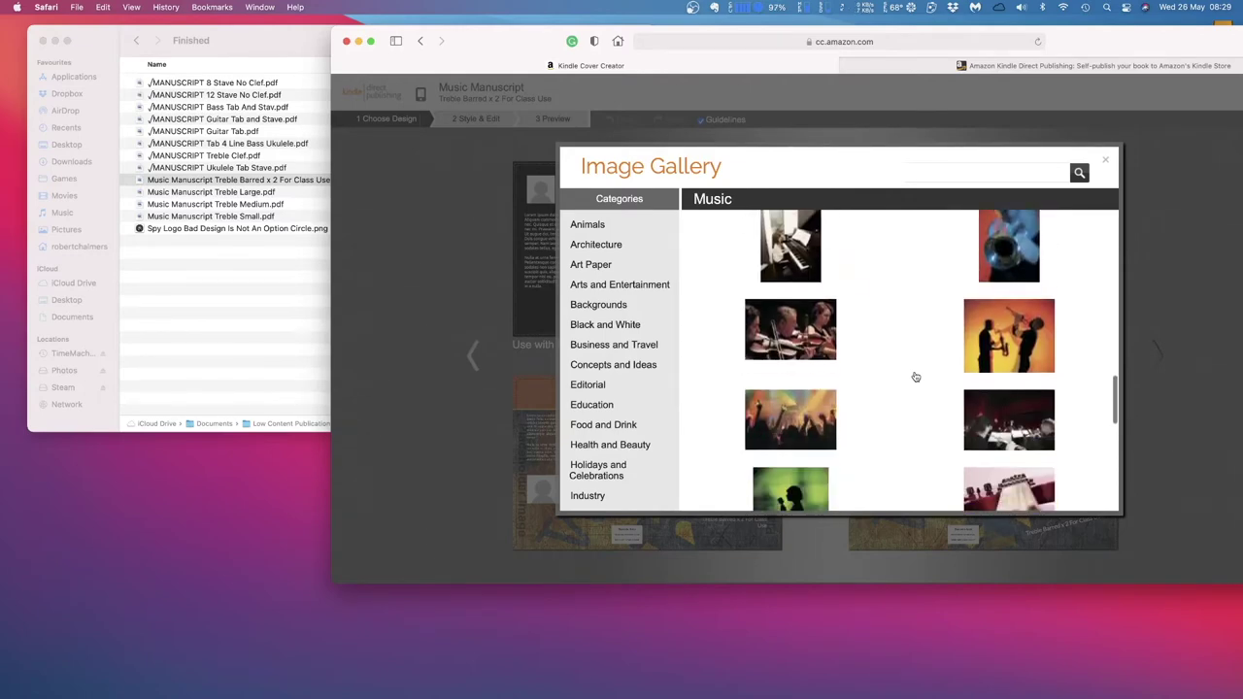
scroll(915, 377, down, 1)
scroll(915, 377, down, 5)
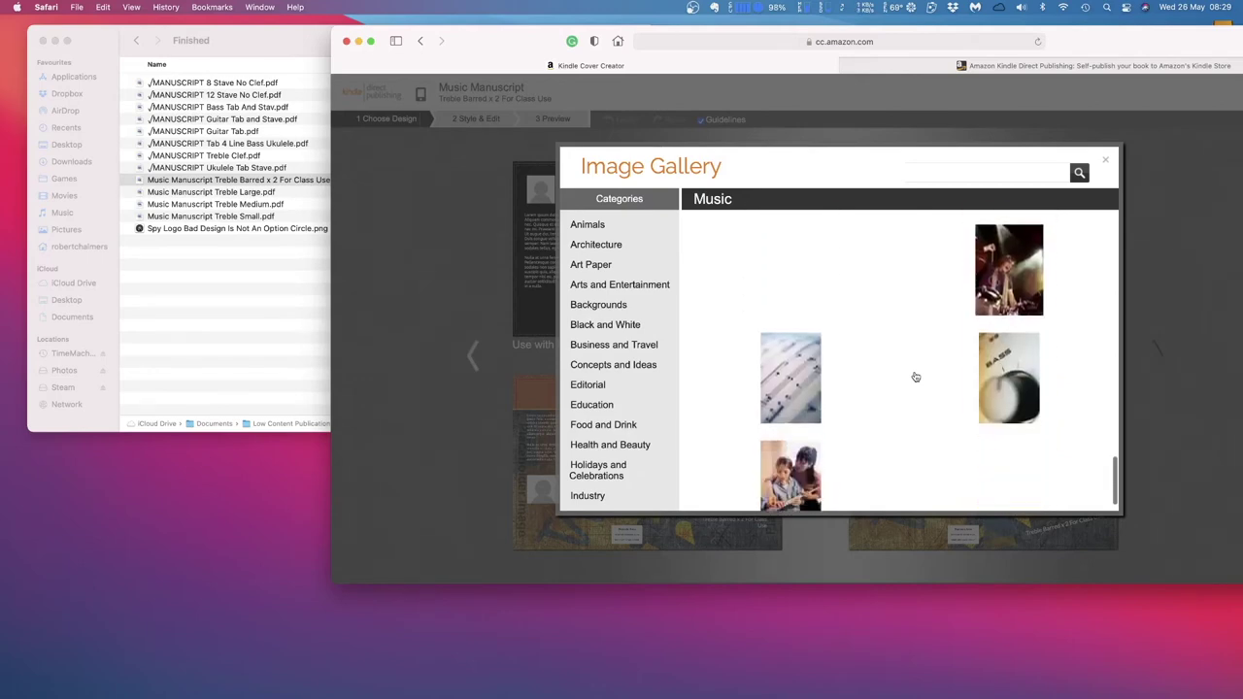
click(792, 370)
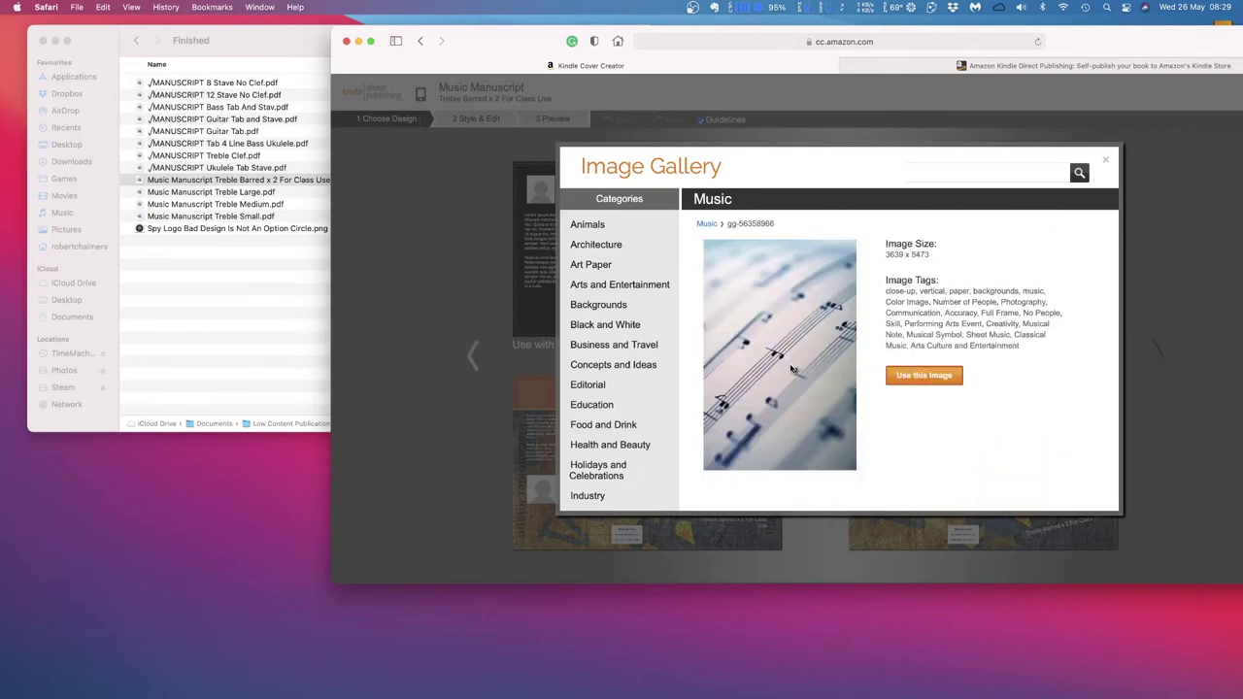
click(924, 376)
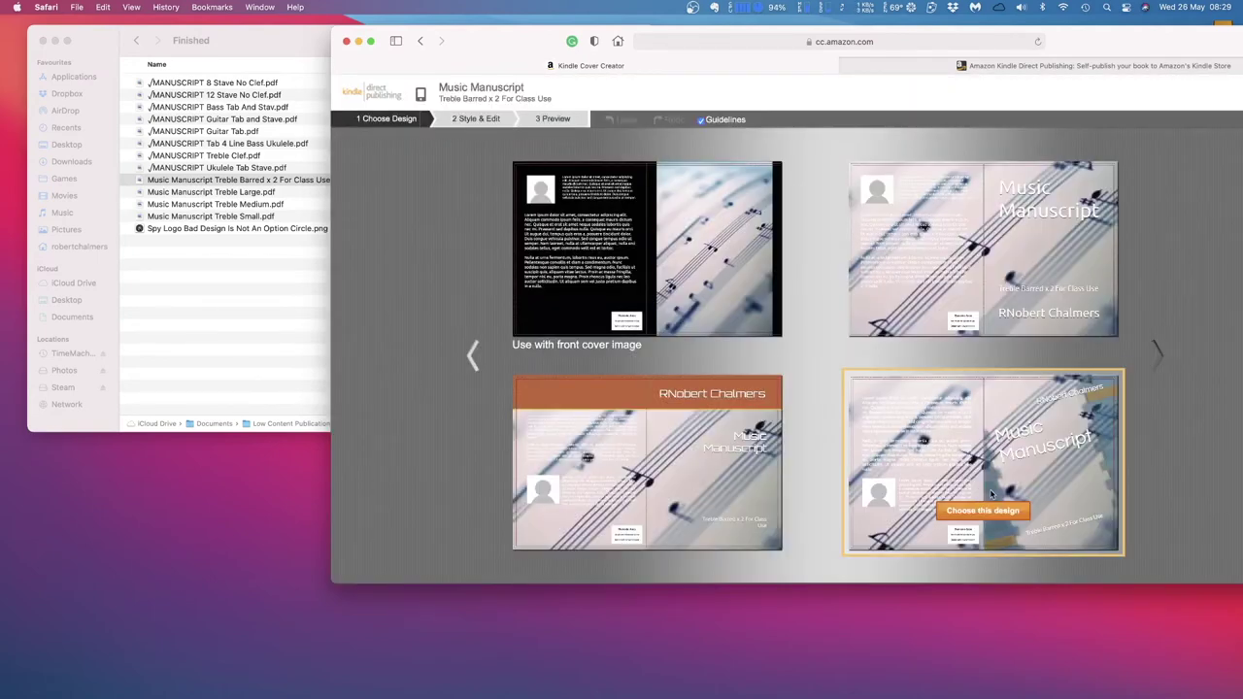
Choose the cover design with the slanted title and remove the extra letter from the author's name on the front cover
click(981, 512)
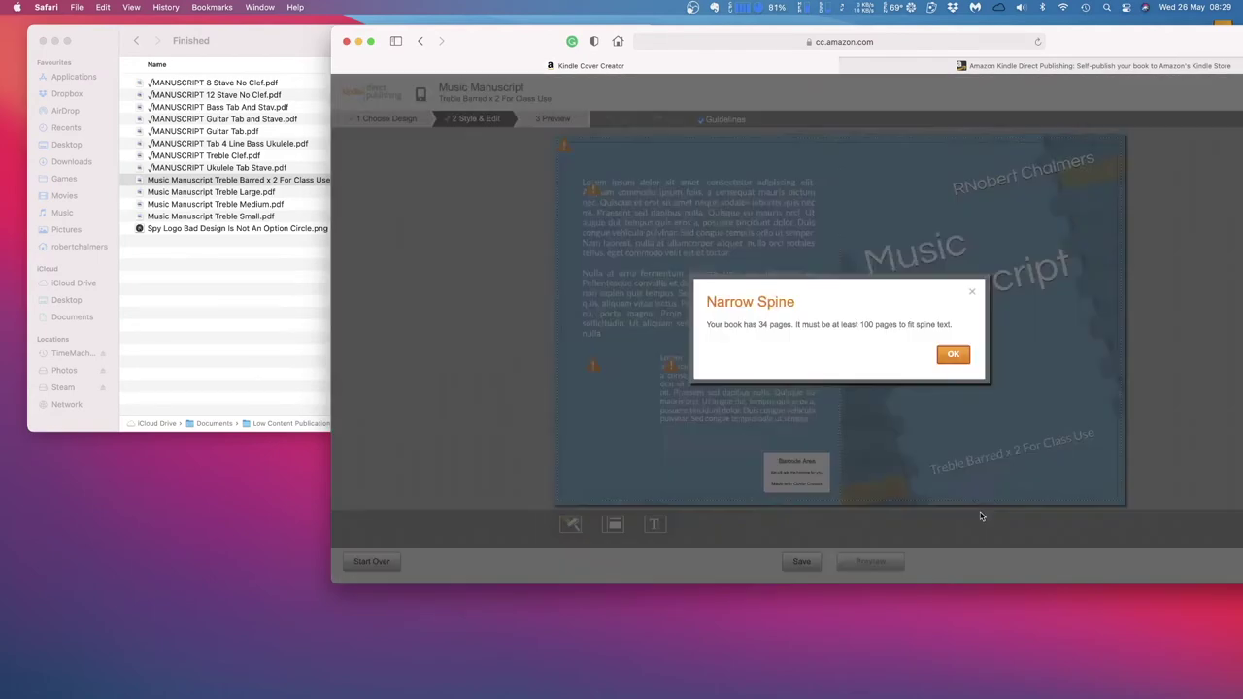
click(953, 354)
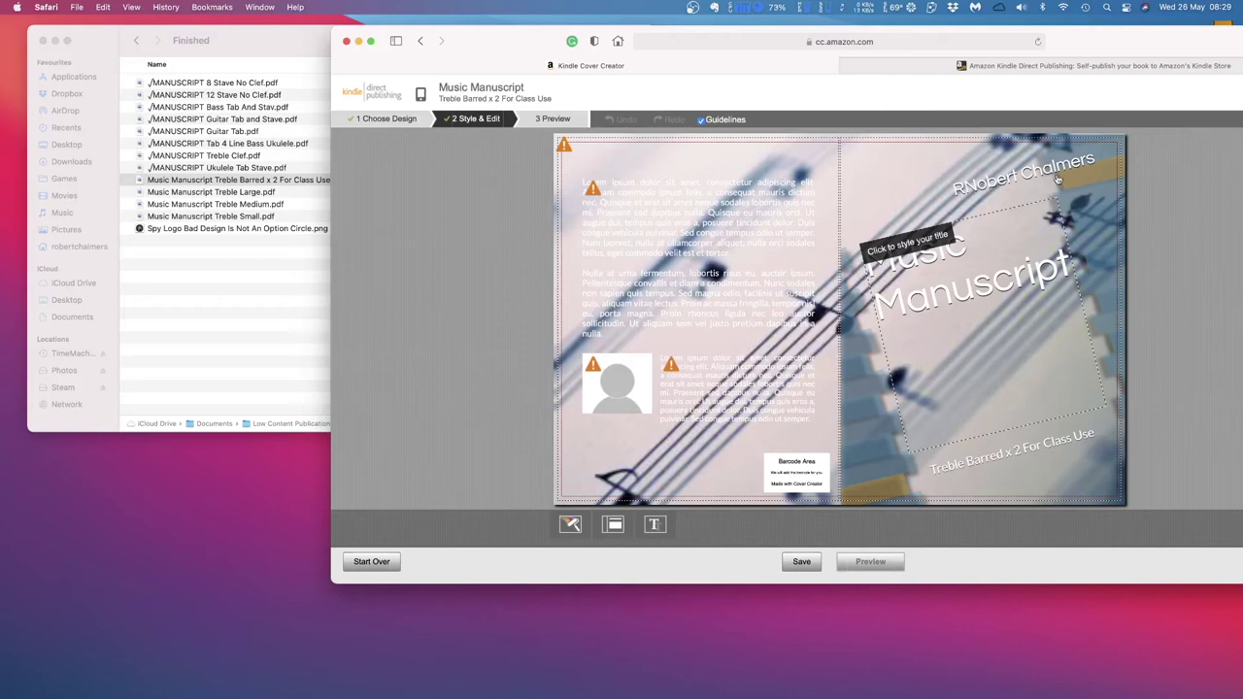
click(990, 182)
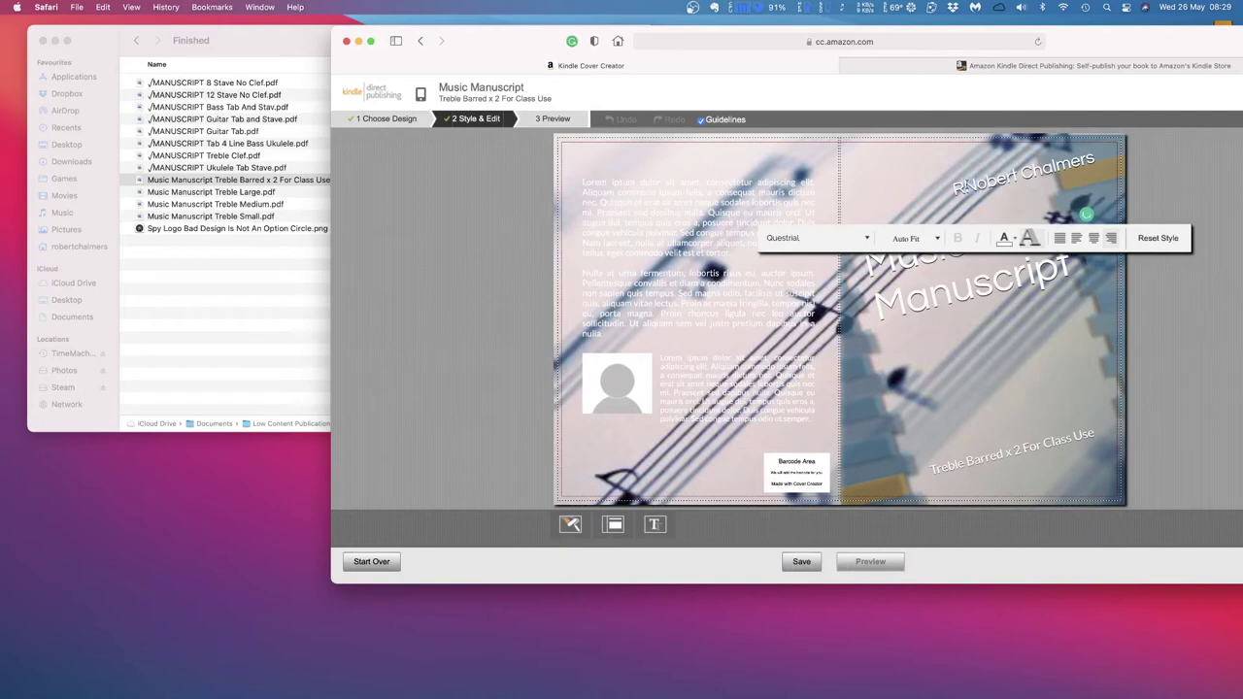
key(BackSpace)
click(964, 308)
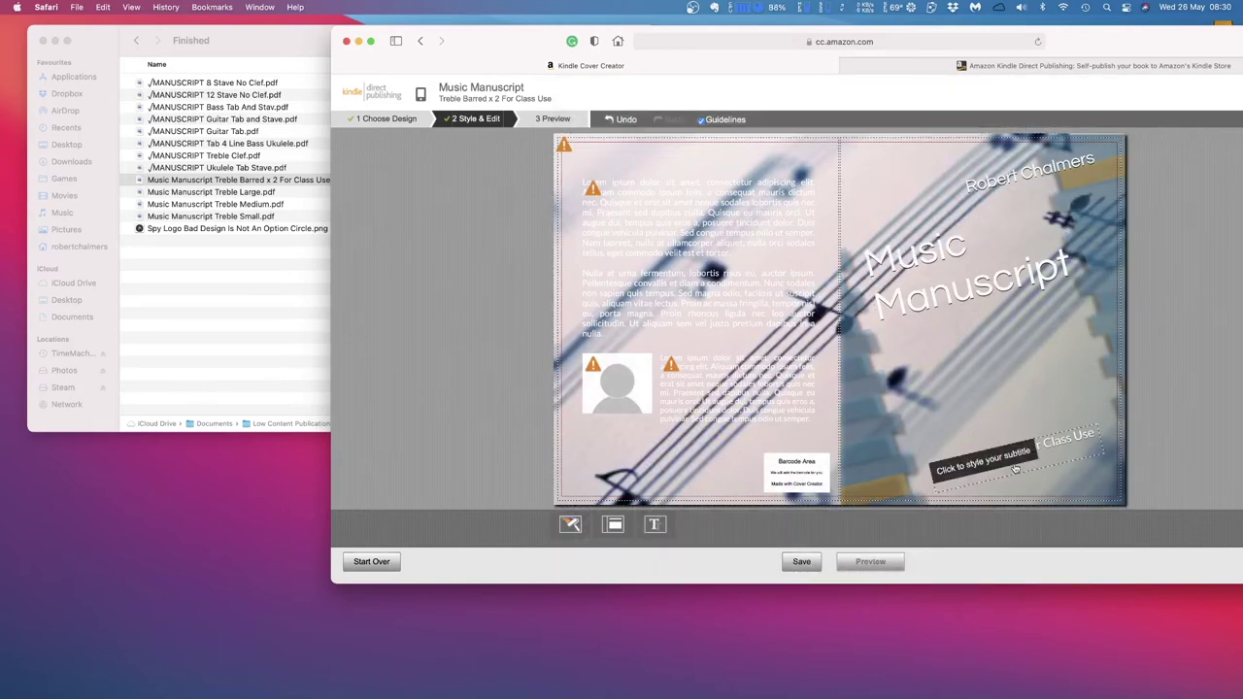
Clear the placeholder author biography and replace the back-cover text with the blurb starting "Musicians and music creators on many different instruments"
click(738, 394)
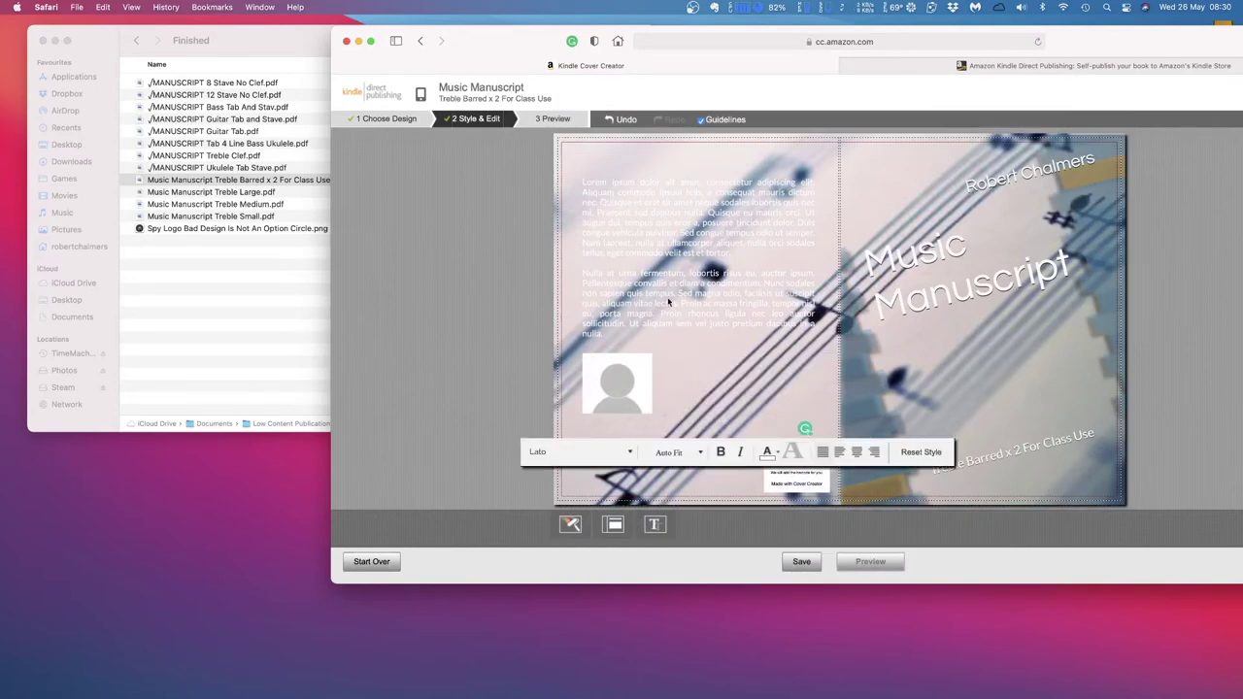
click(645, 231)
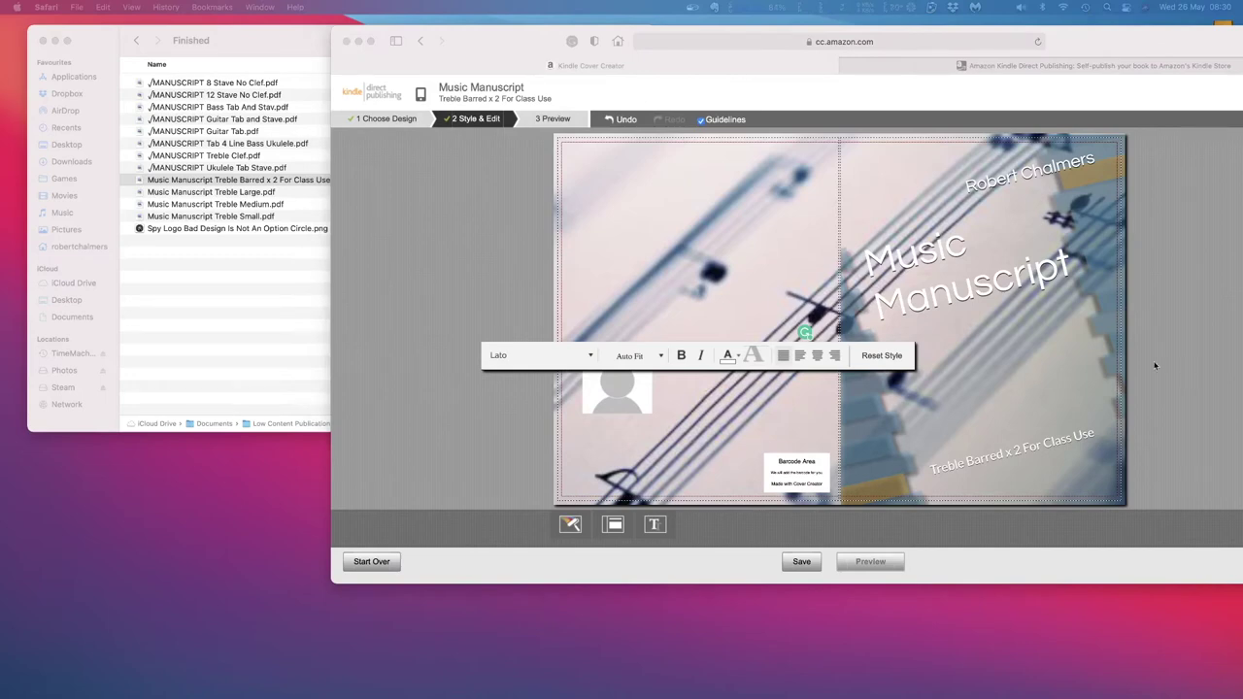
click(629, 250)
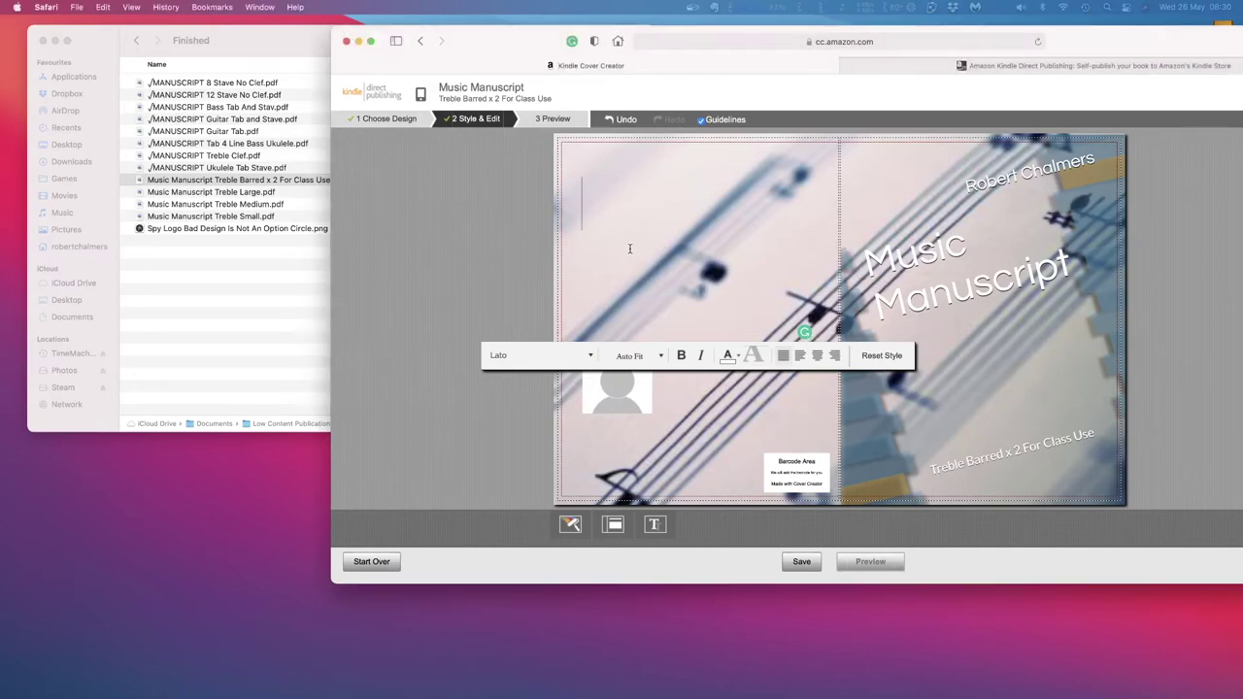
text(Musicians and music creators on many different instruments will often have the need for a readily available collection of Manuscript pages. You may be building a production, or just practicing. Either way having your notes in handy book form is a real bonus when trying to look back over your work. Maybe you are just conducting lessons and need a book for each student. These are ideal. 30 Manuscript pages and three pages of notes.)
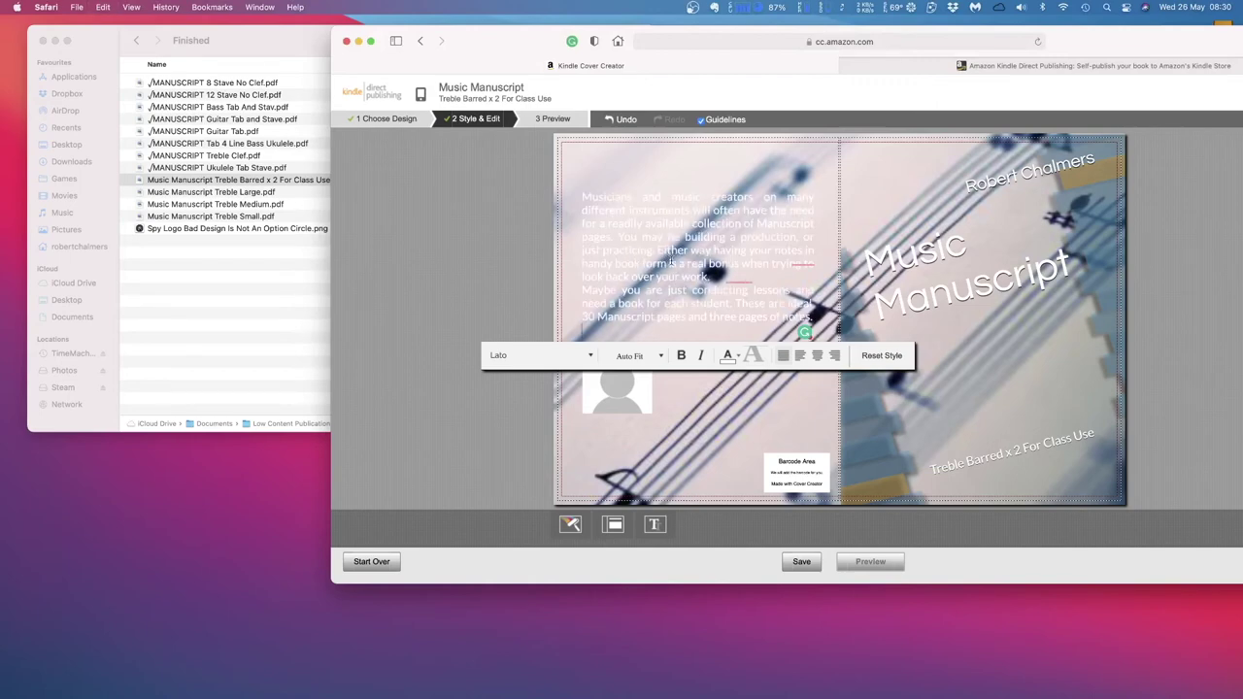
click(678, 398)
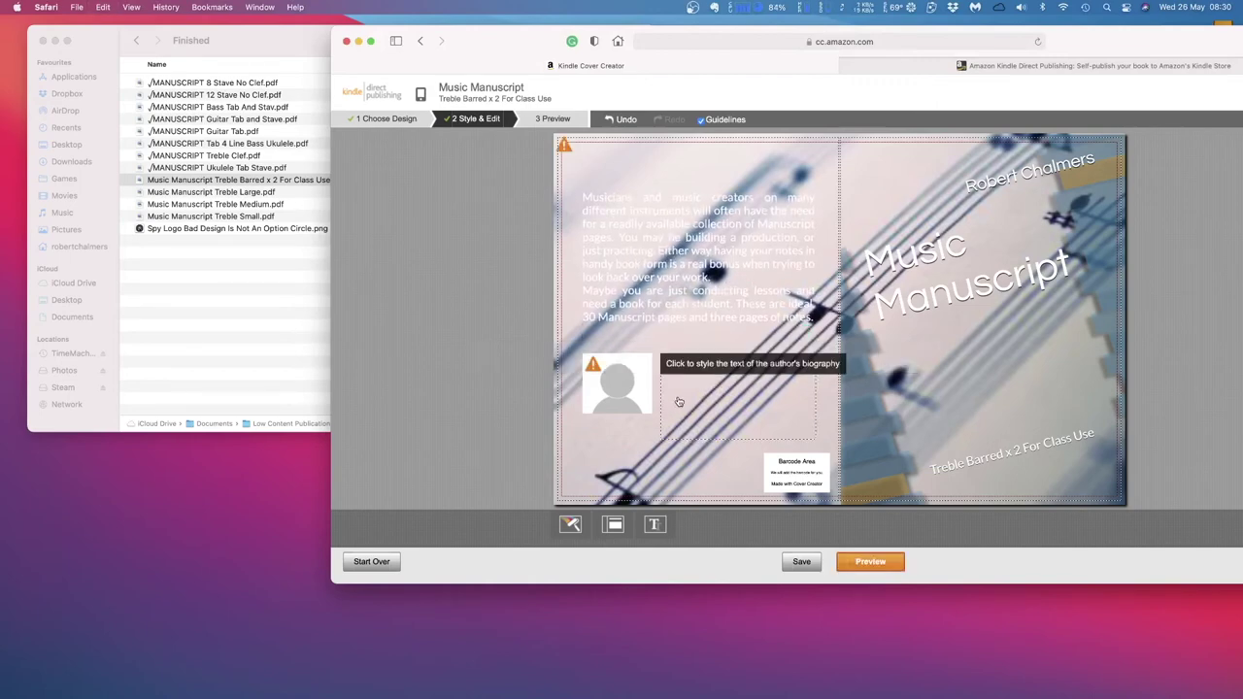
Upload Spy Logo Bad Design Is Not An Option Circle.png from the Finished folder as the author picture on the back cover
click(622, 385)
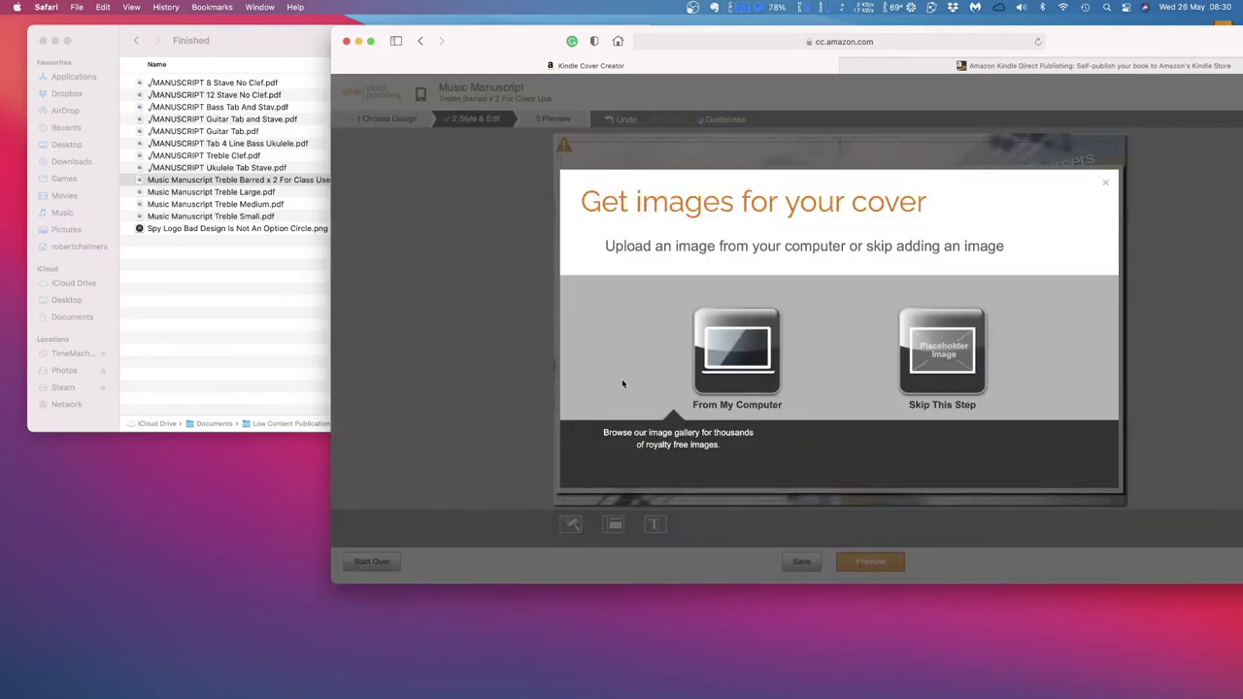
click(757, 360)
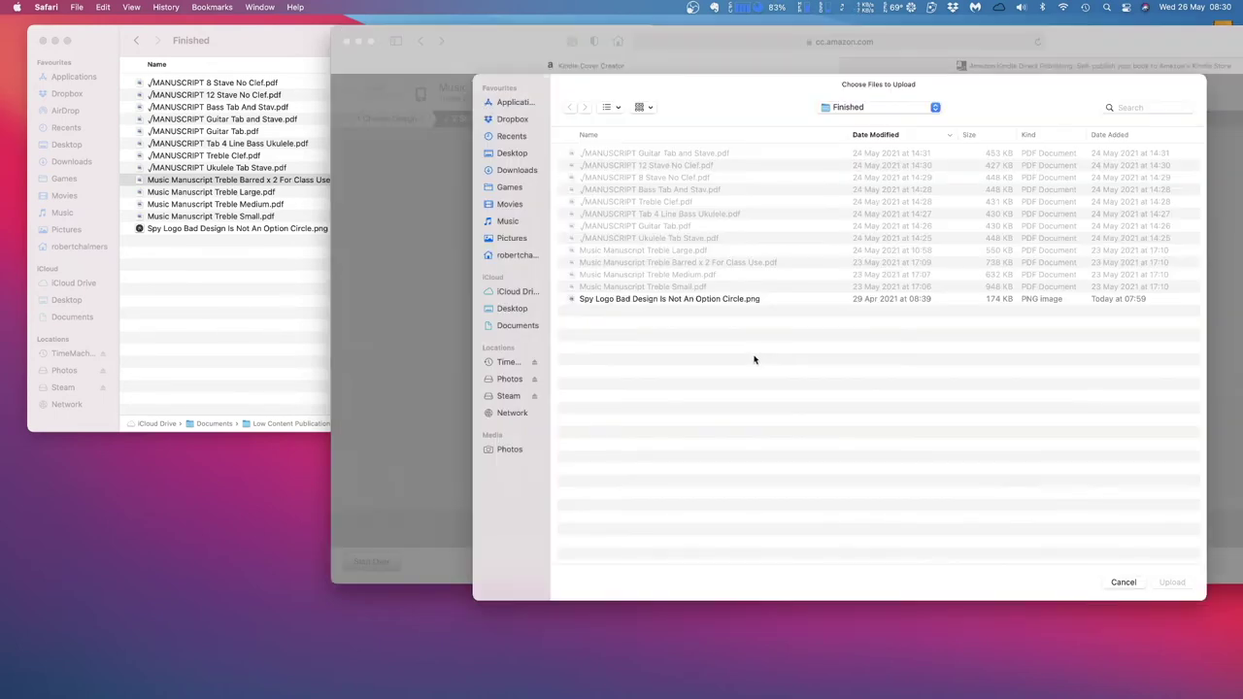
click(646, 300)
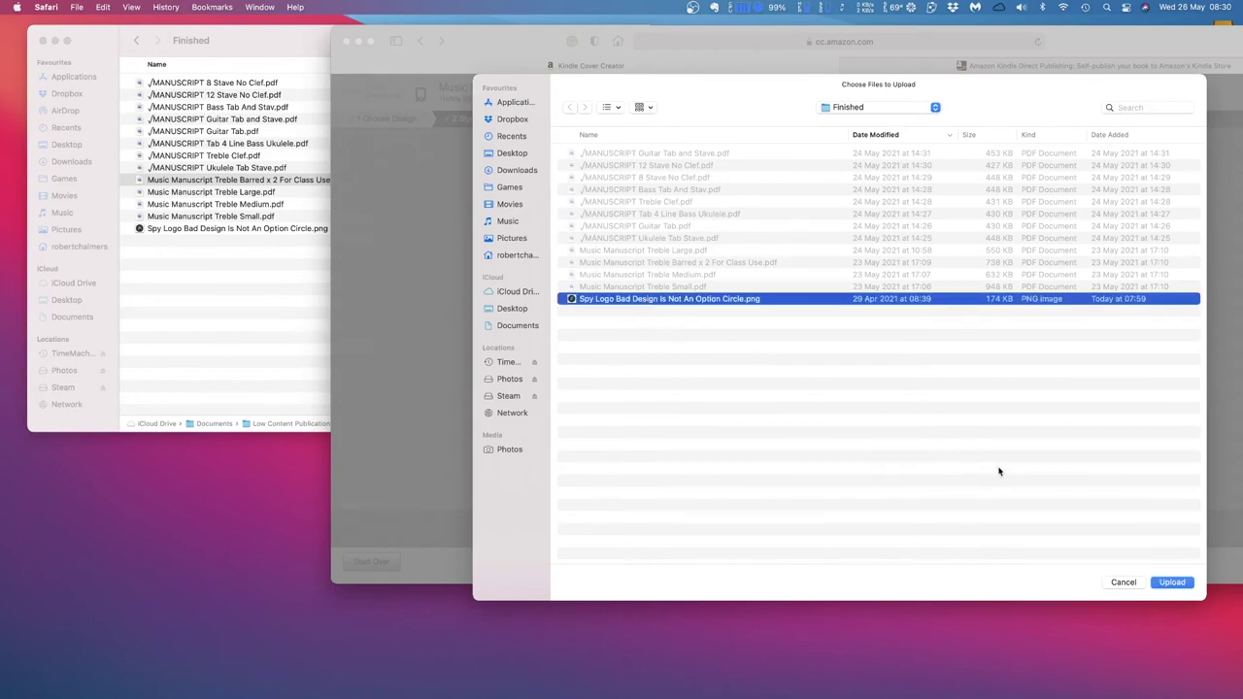
click(1171, 581)
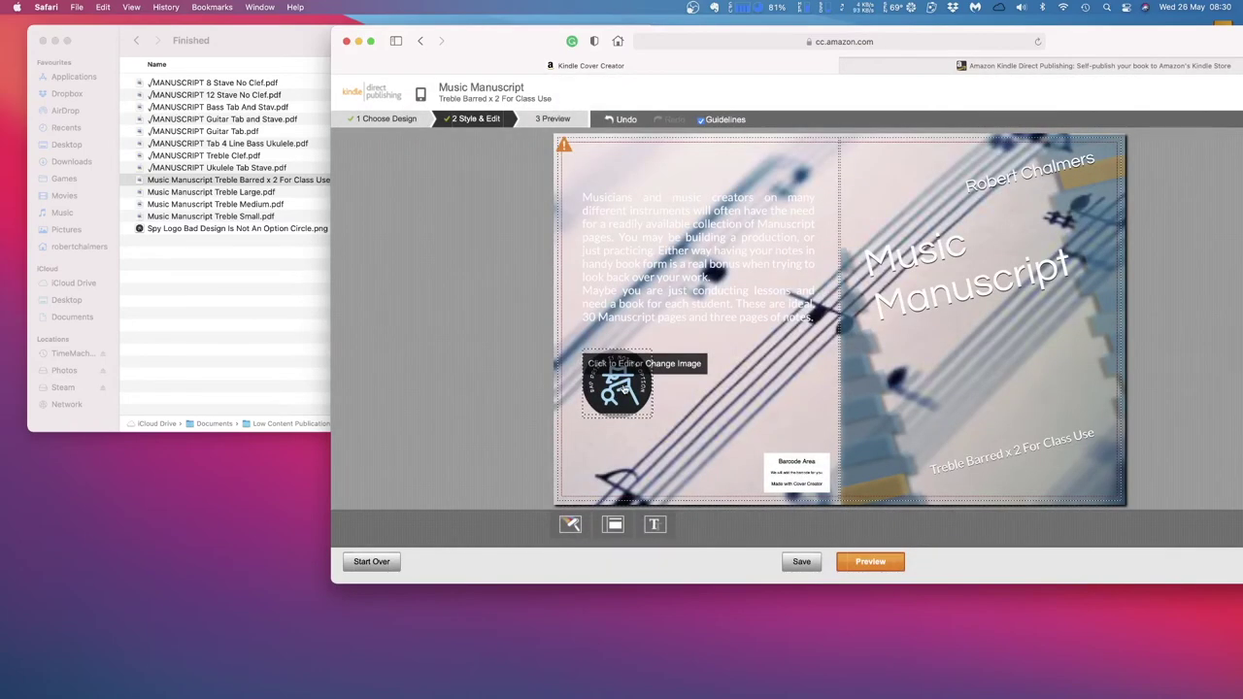
Scale the circular logo on the back cover down slightly so the whole circle fits inside its frame
click(618, 388)
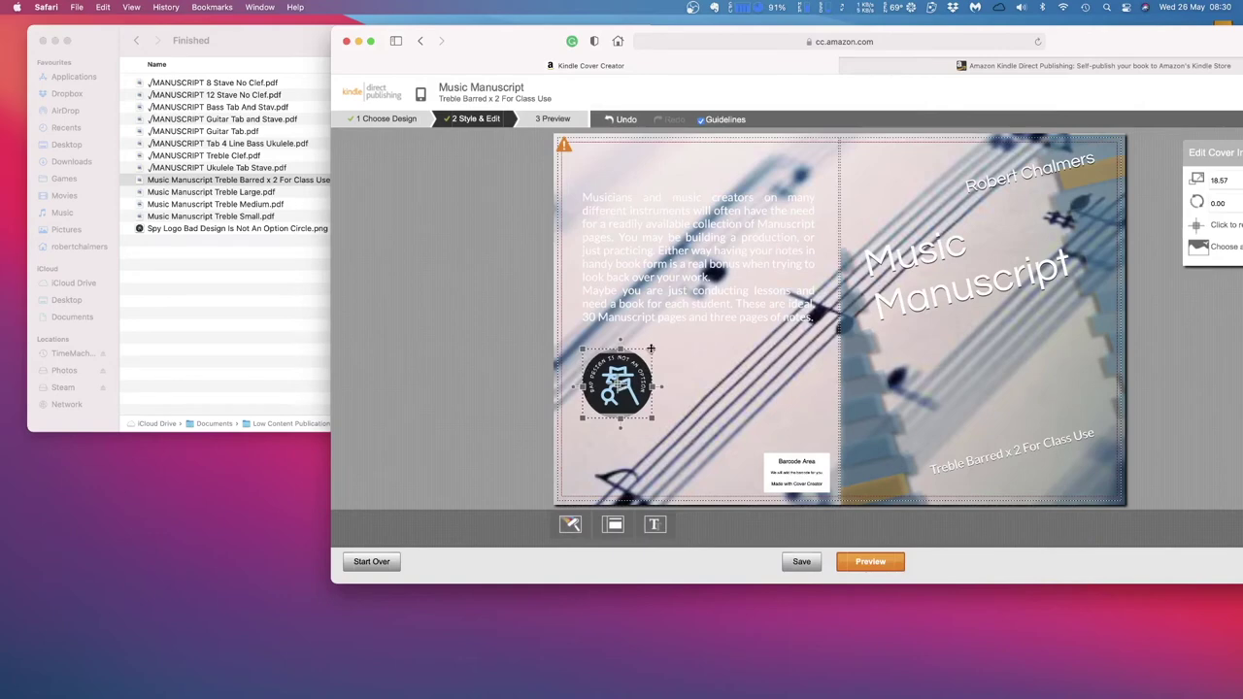
drag(650, 352, 645, 354)
click(687, 372)
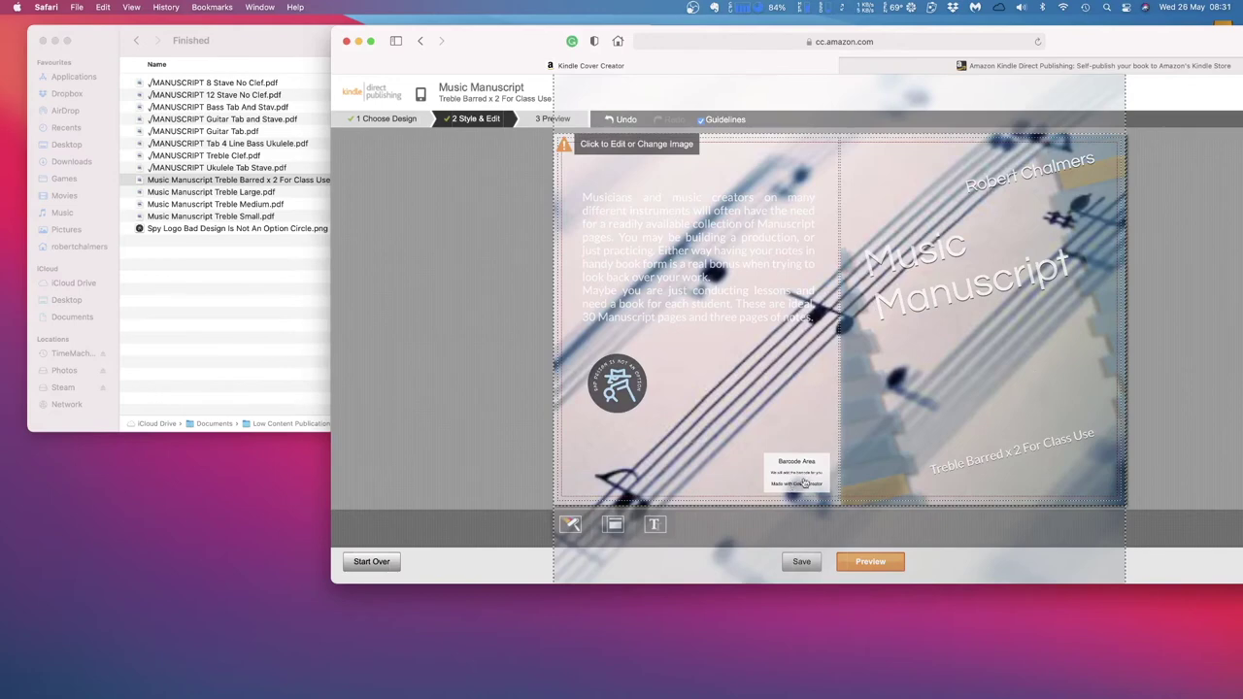
Save and preview the finished cover, submit it, and accept the notice about text changes to return to the paperback content
click(806, 562)
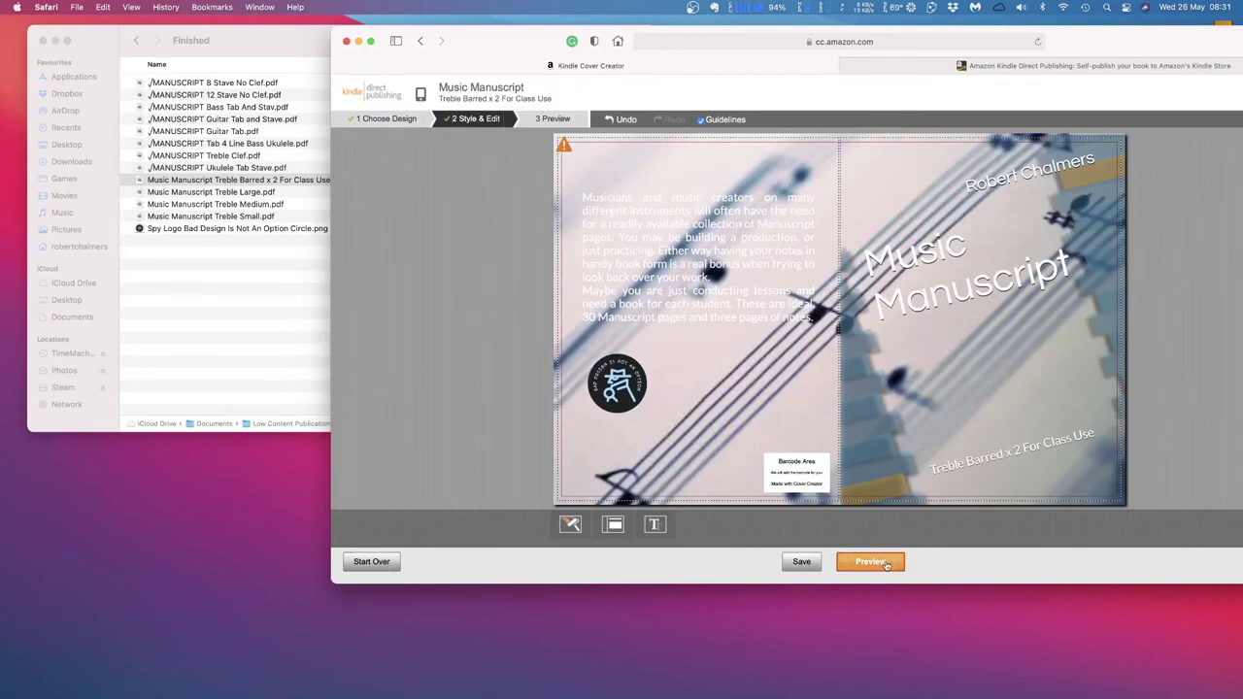
click(869, 562)
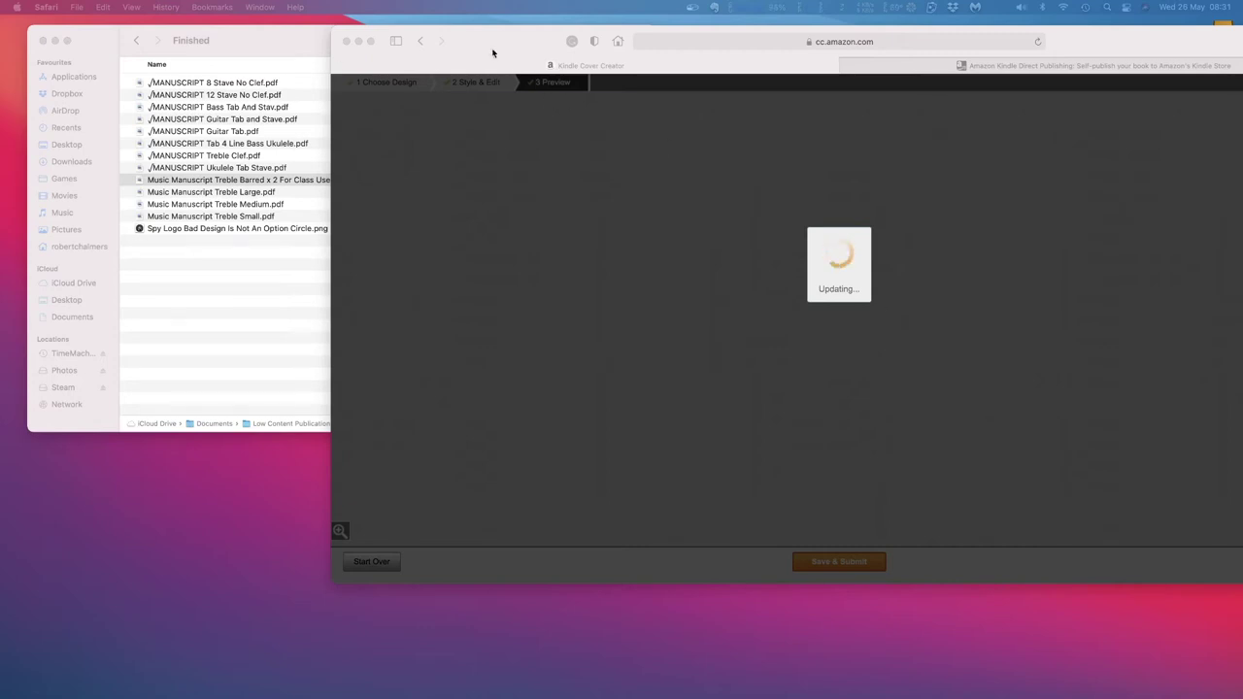
click(491, 47)
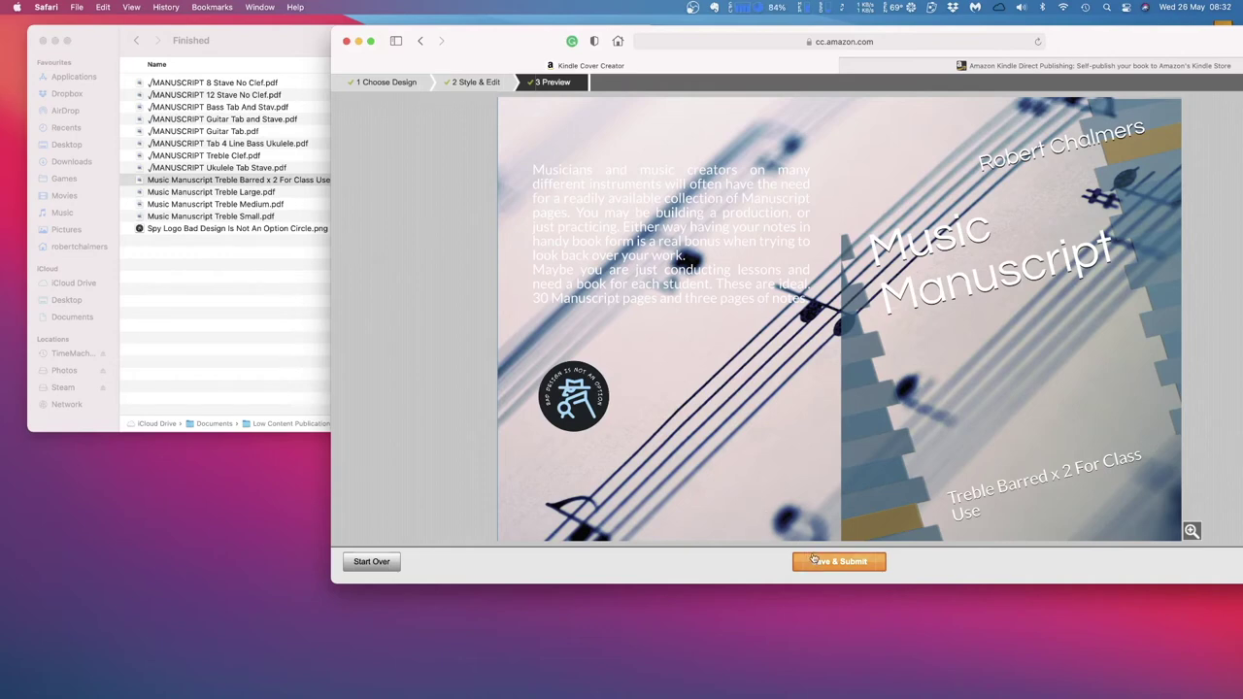
click(842, 561)
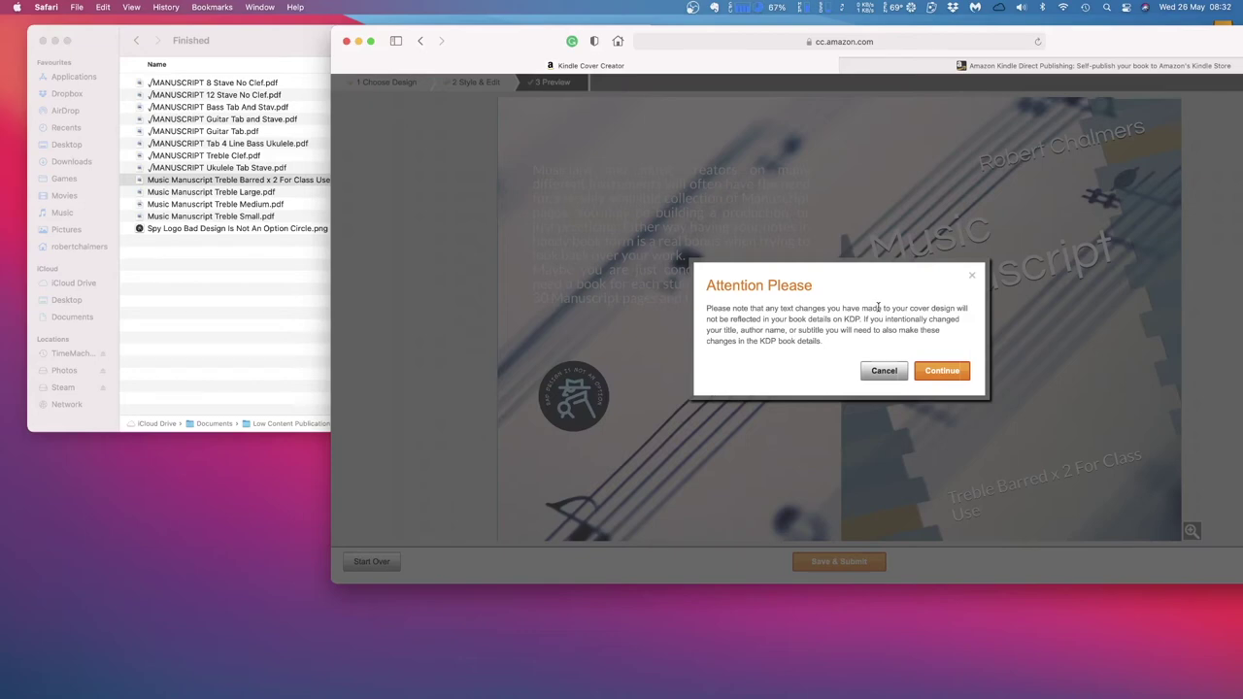
click(935, 373)
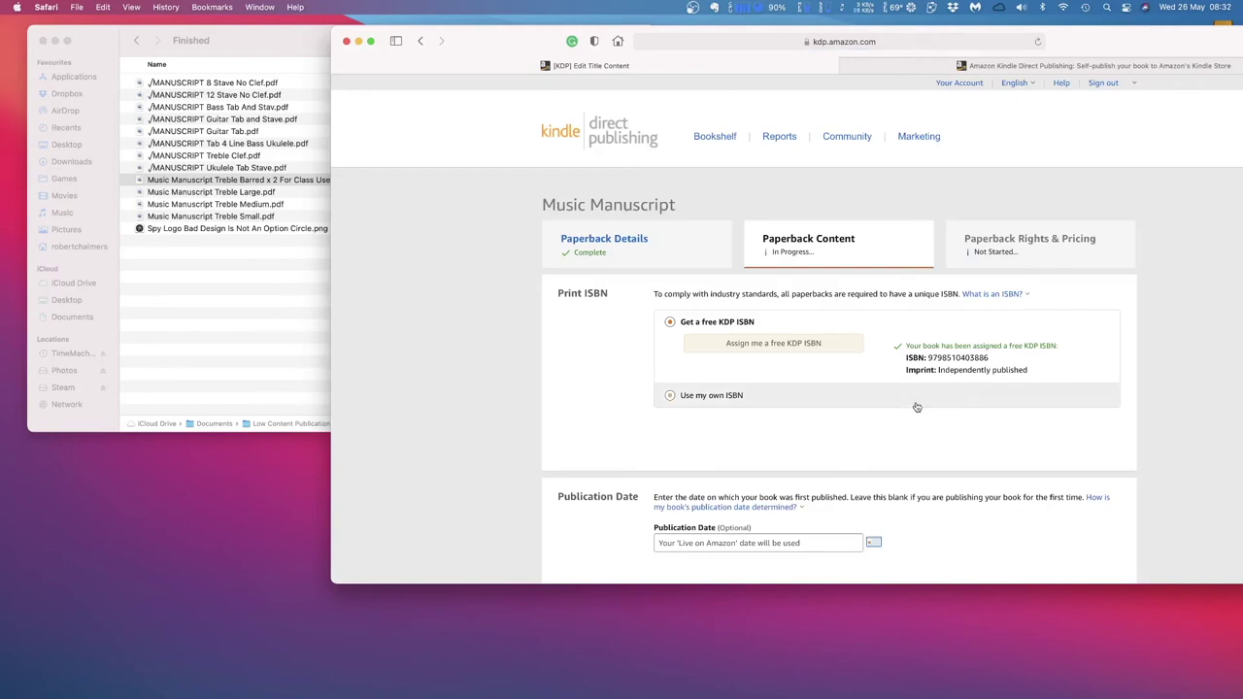
Review the print options and the upload status of the manuscript and book cover in the paperback content
scroll(910, 403, down, 1)
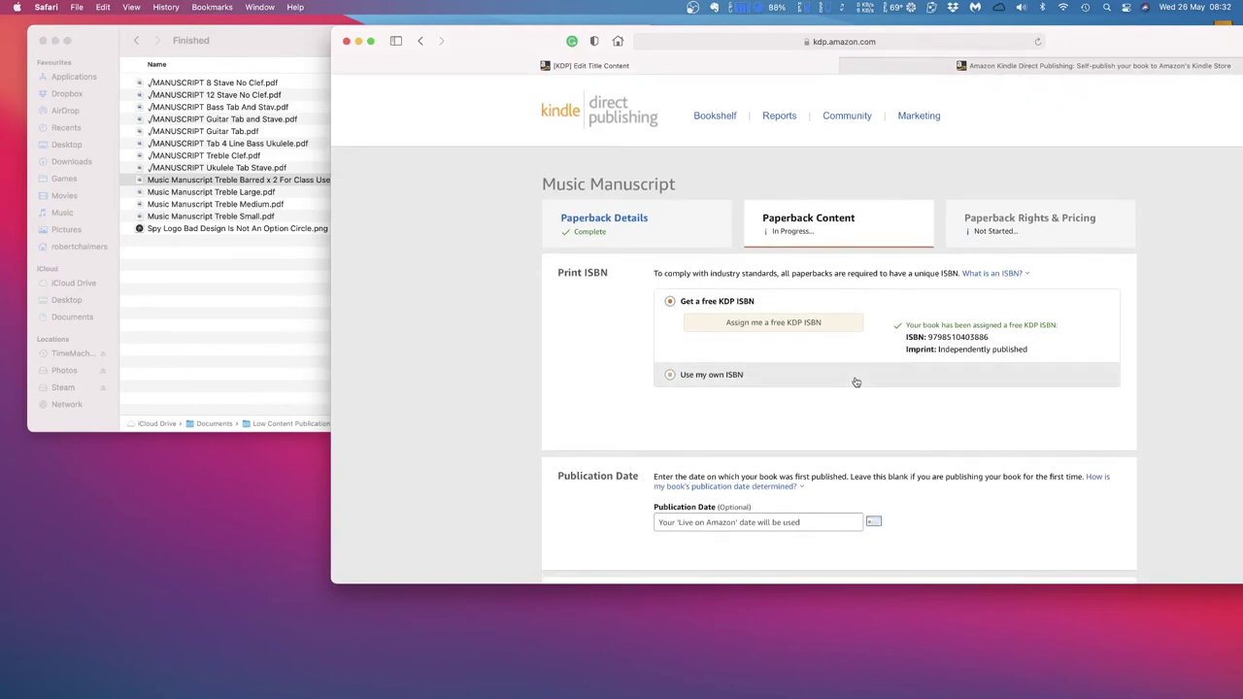
scroll(879, 381, down, 5)
scroll(855, 382, down, 7)
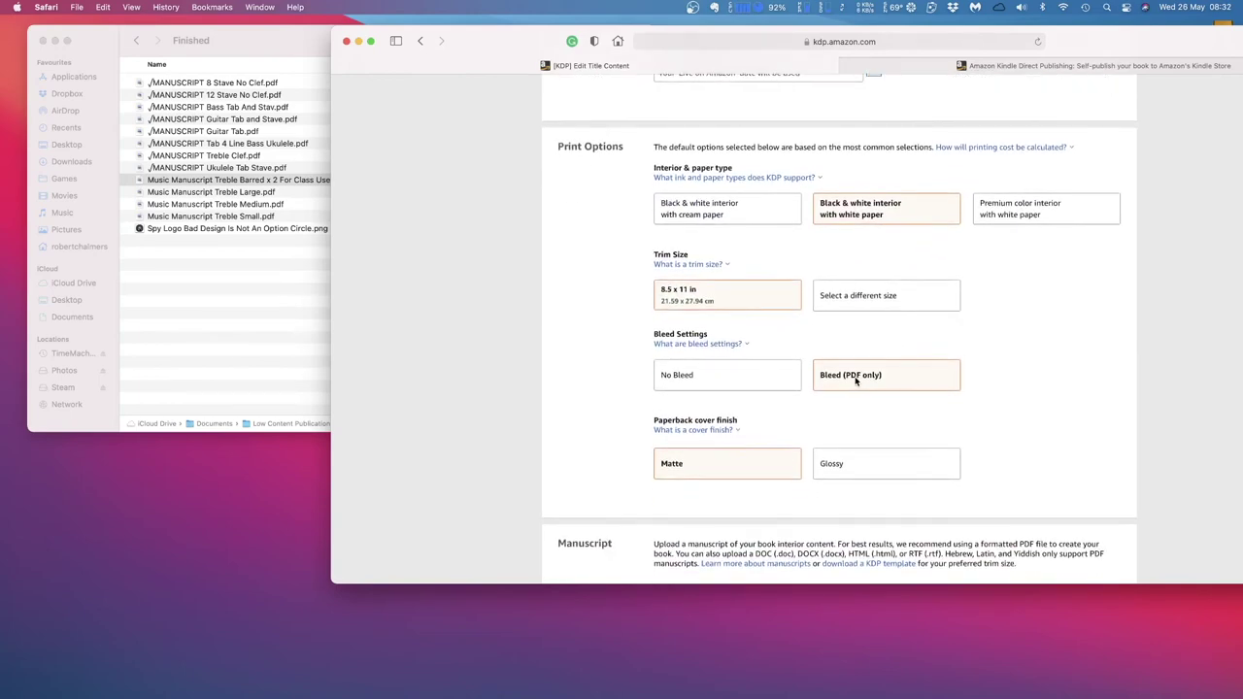
scroll(856, 382, down, 5)
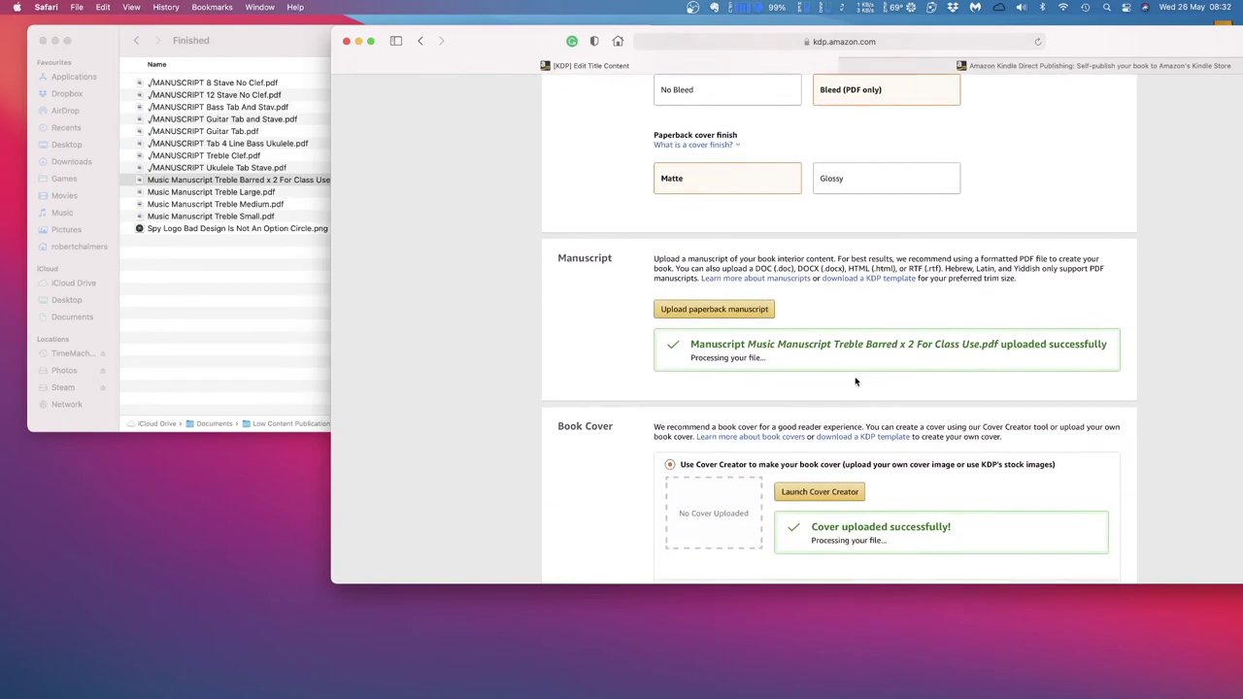
scroll(855, 382, down, 4)
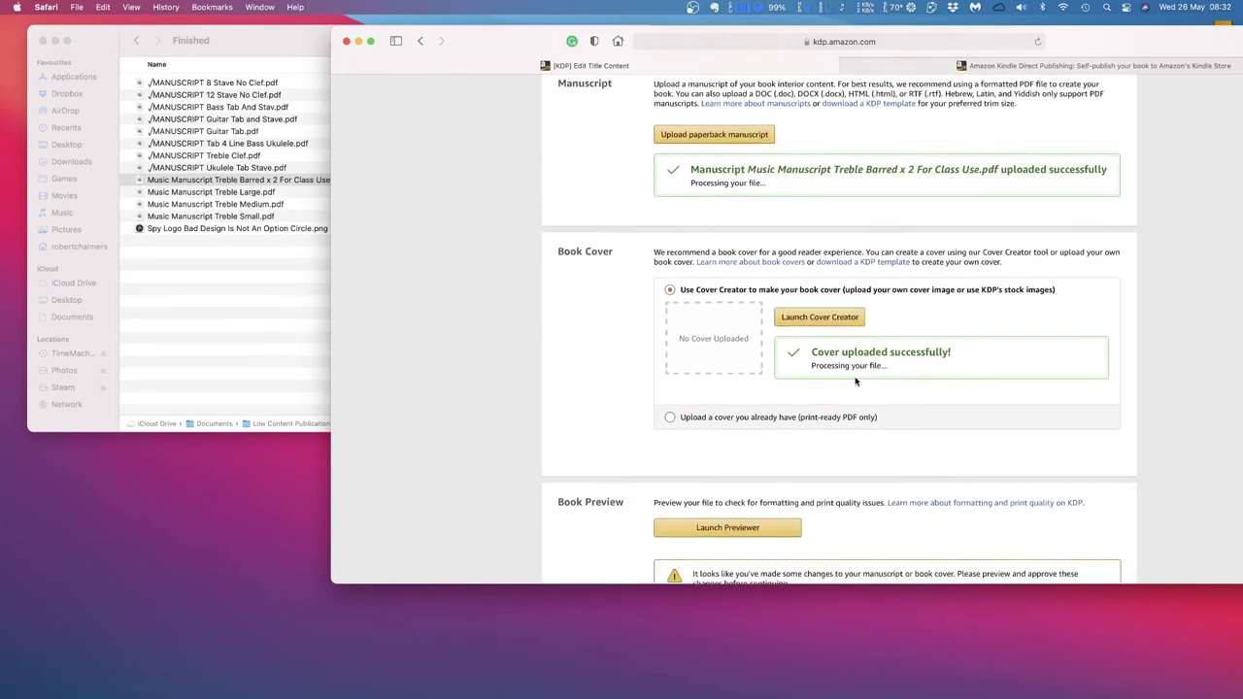
scroll(855, 381, up, 3)
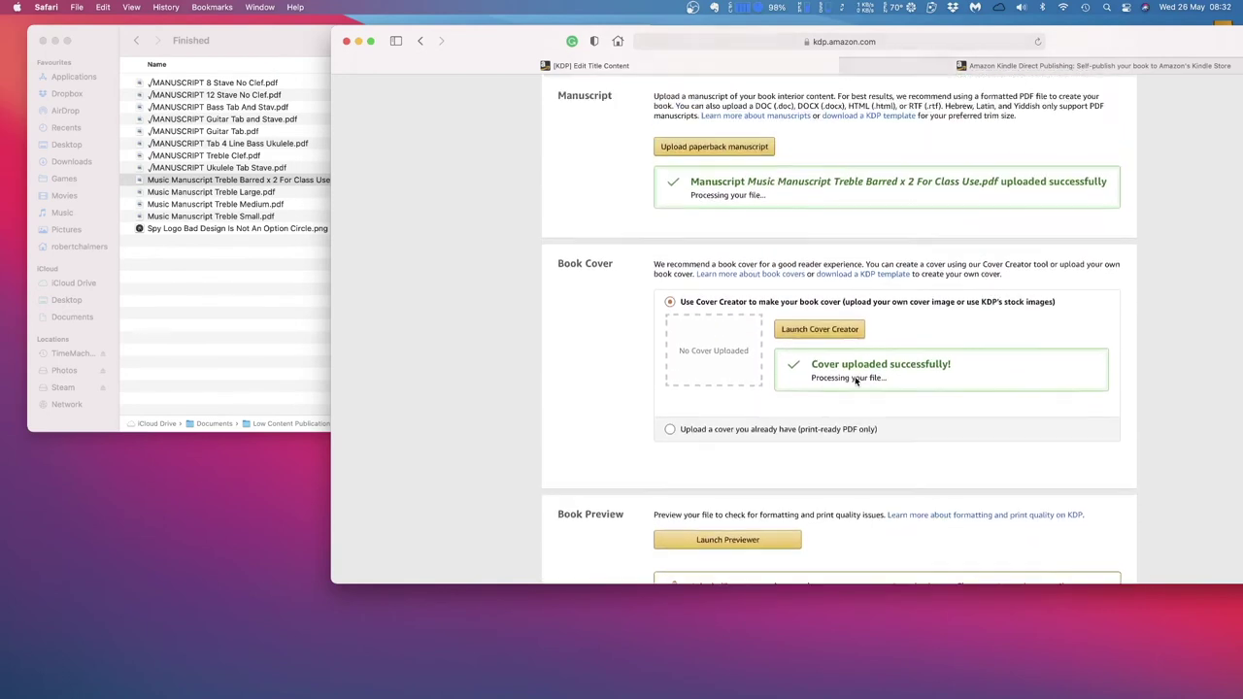
Reopen the paperback details and review the book title, subtitle, author and contributor entries
scroll(855, 382, up, 6)
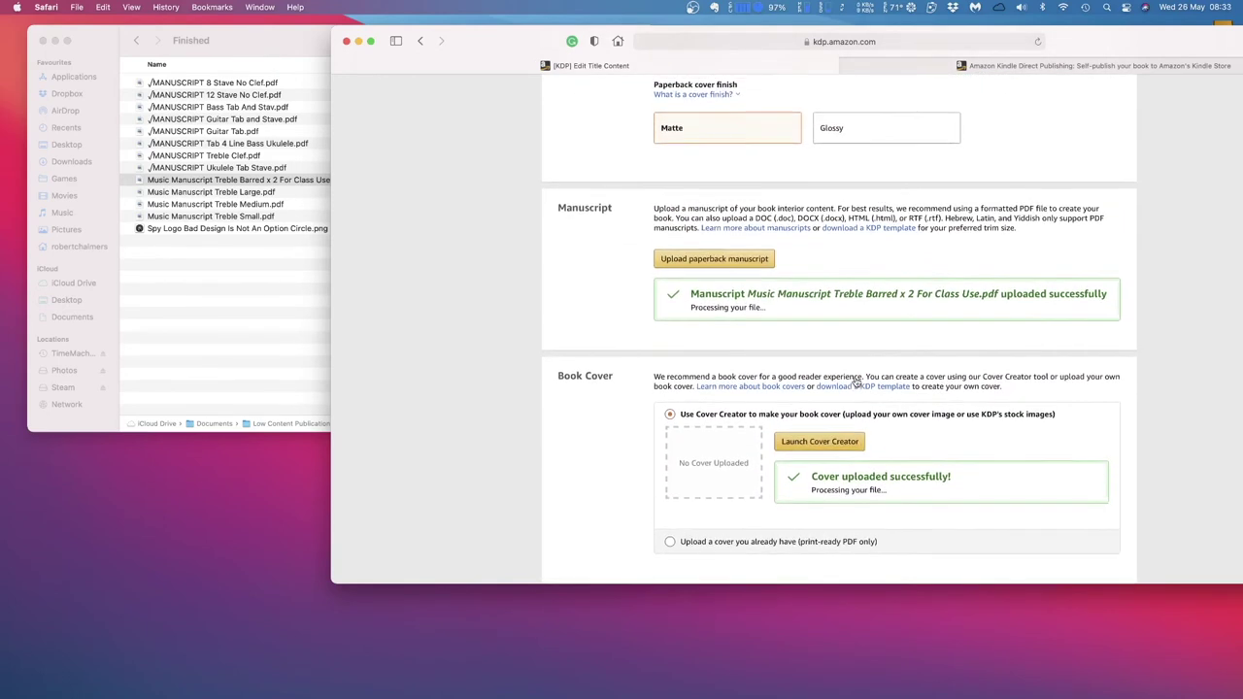
scroll(855, 382, up, 8)
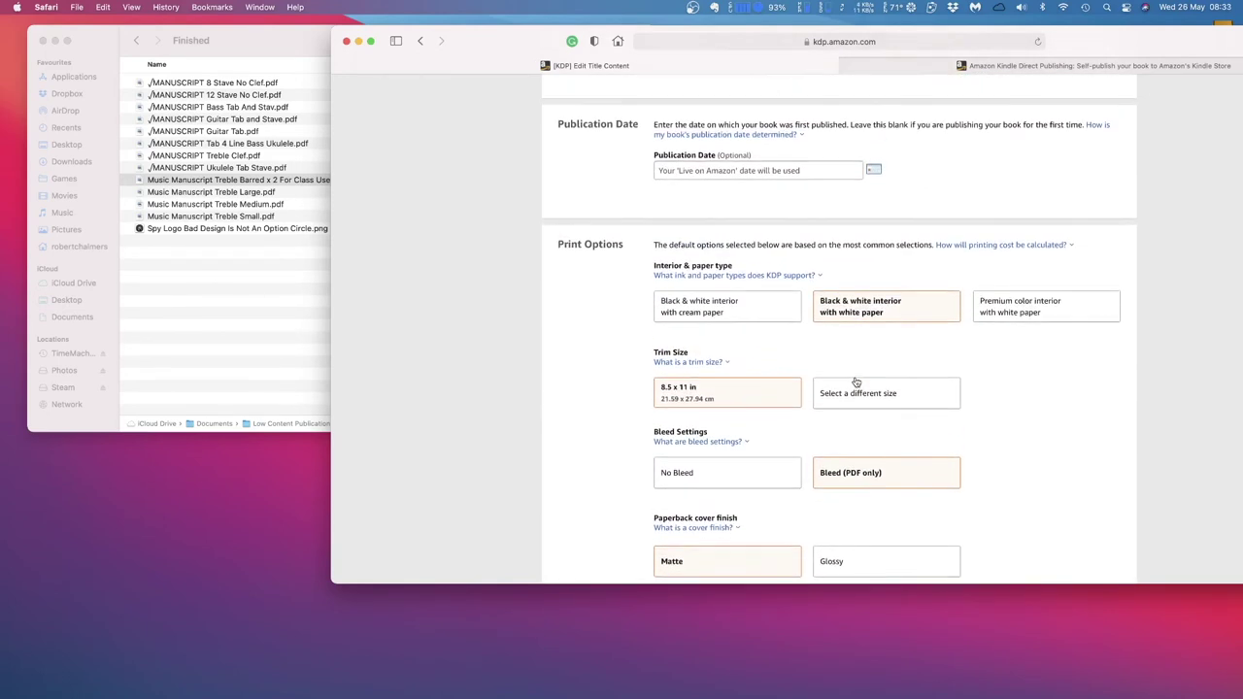
scroll(842, 359, up, 3)
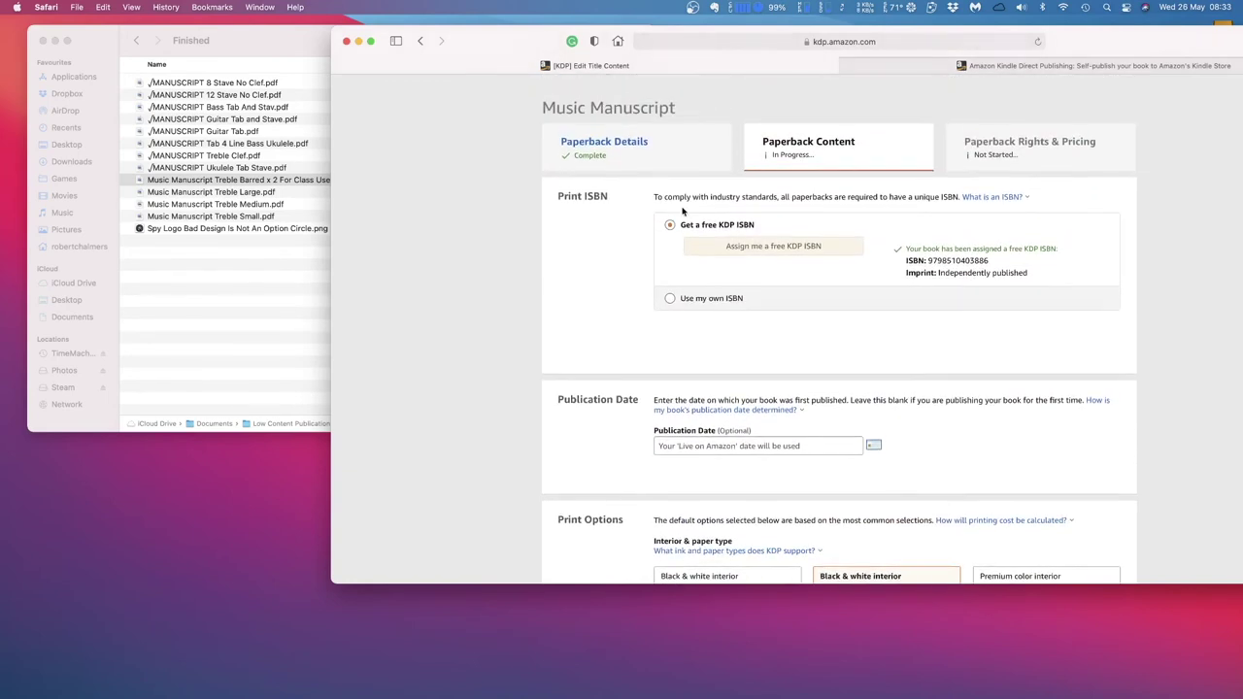
click(635, 154)
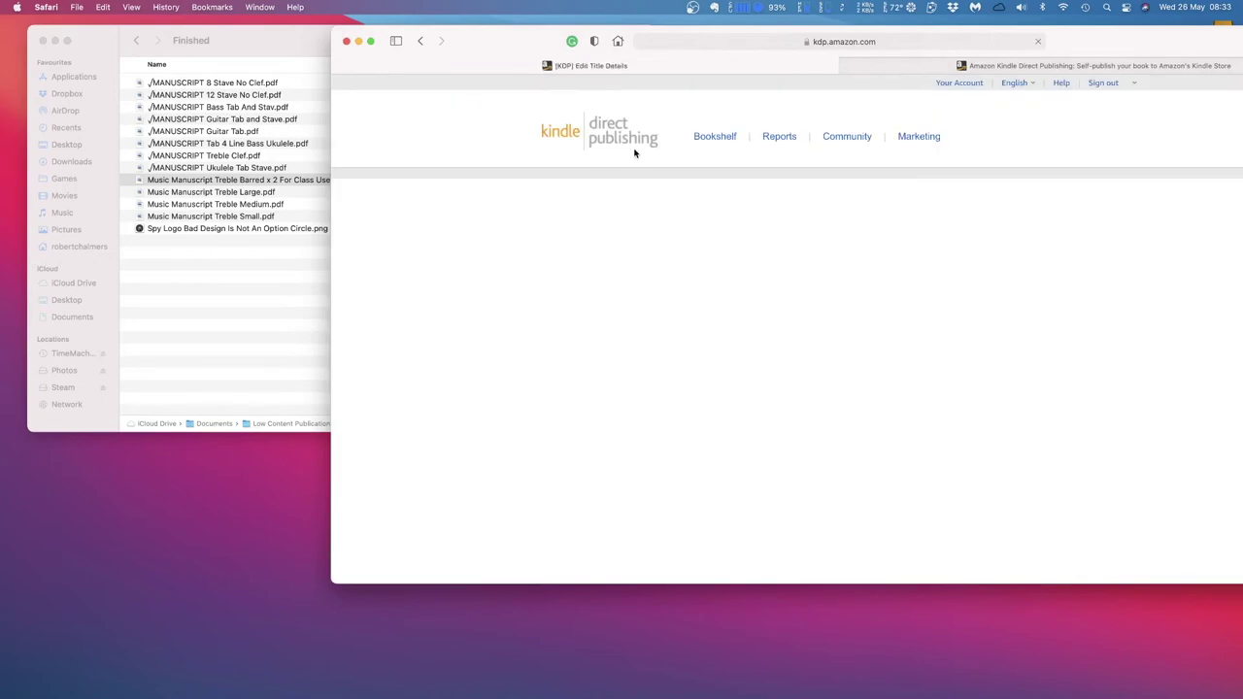
scroll(787, 271, down, 2)
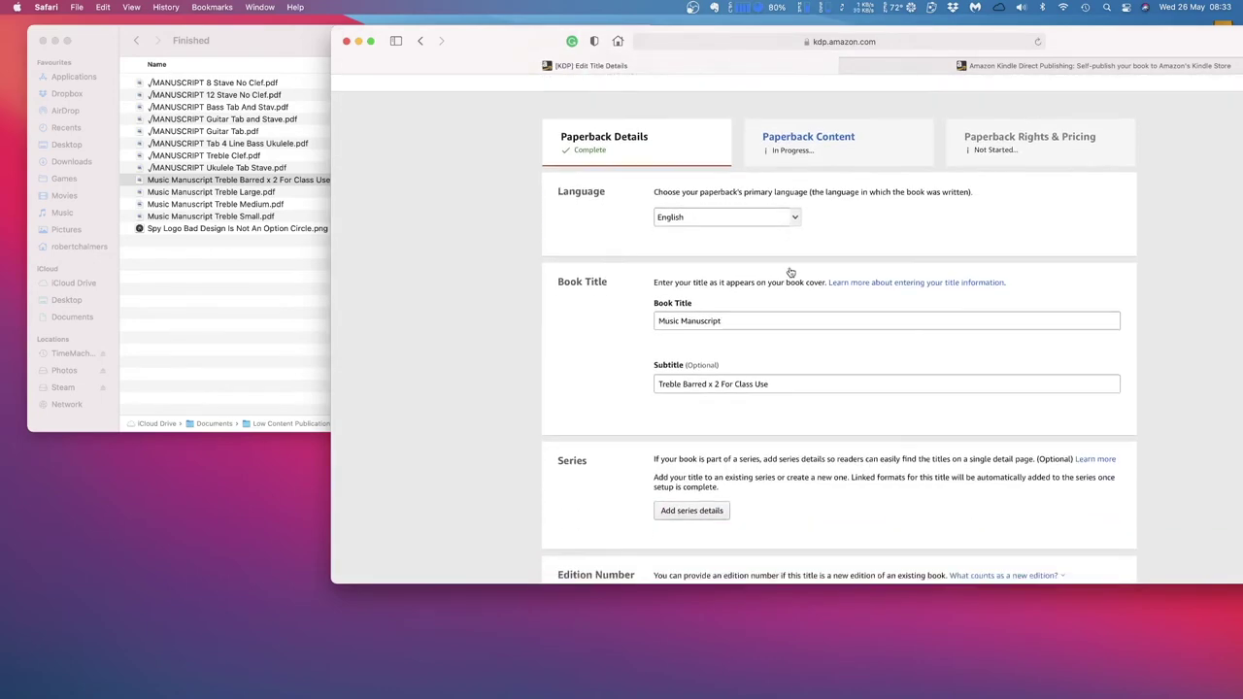
scroll(787, 271, down, 5)
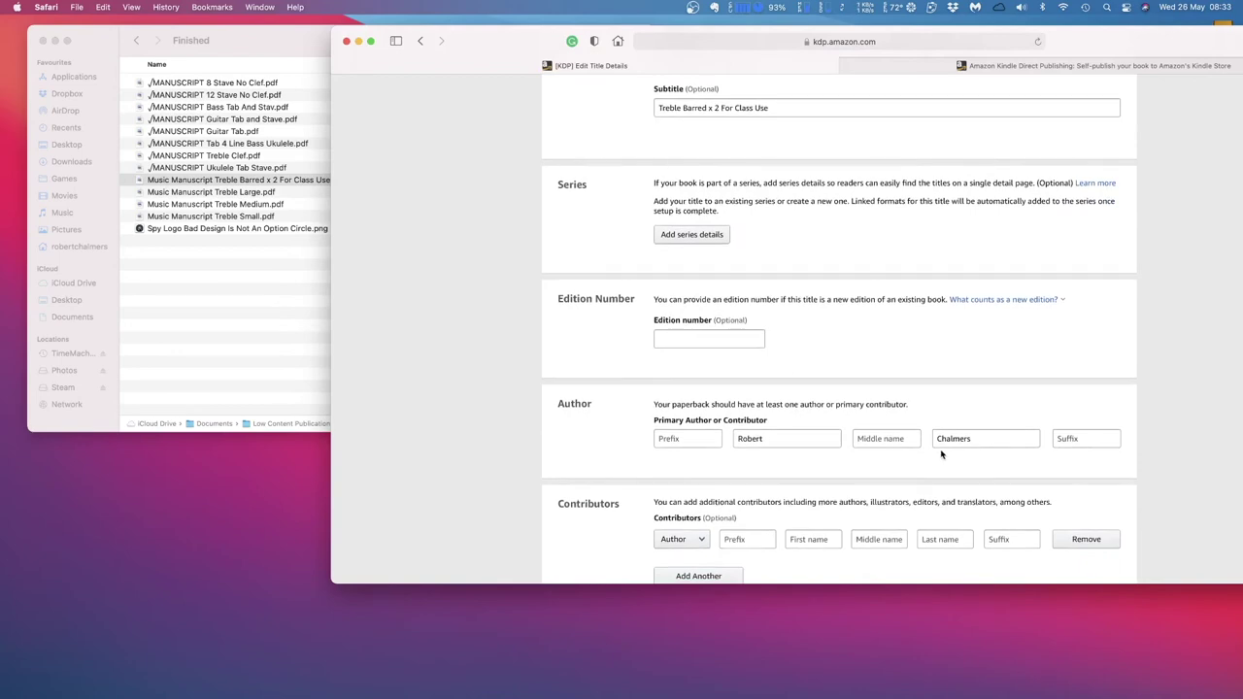
scroll(936, 434, down, 3)
scroll(936, 434, up, 10)
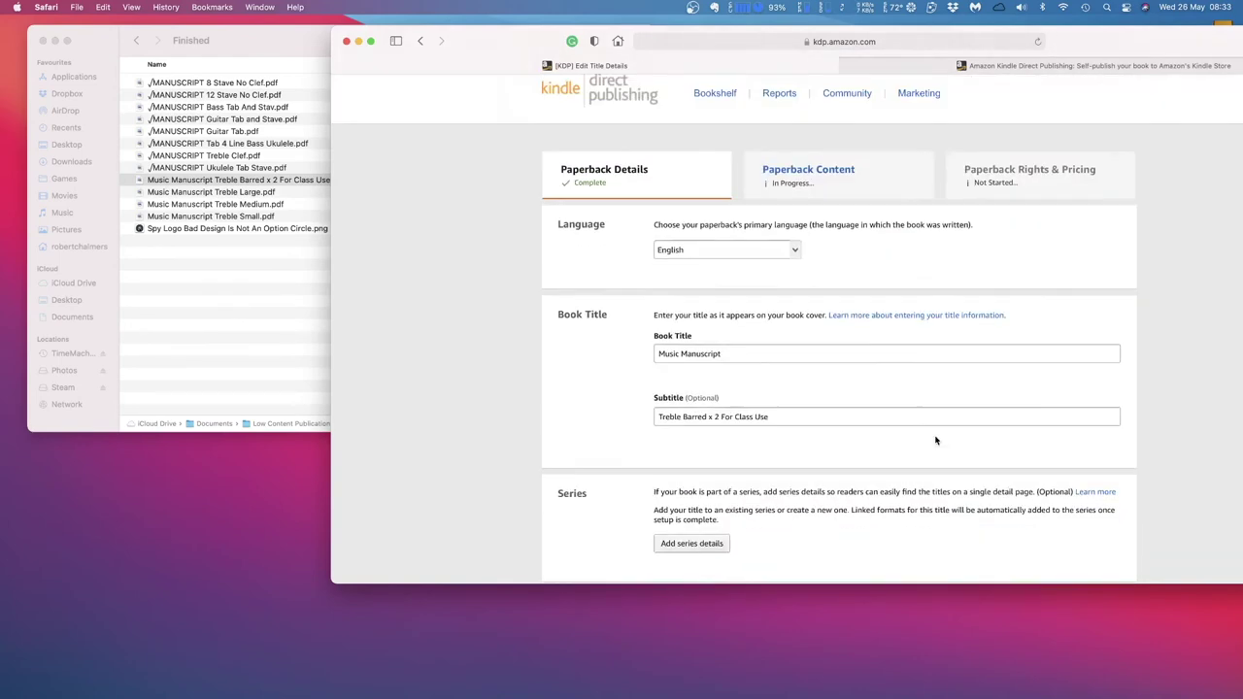
Return to the paperback content and check the processing status of the manuscript and book cover
click(808, 213)
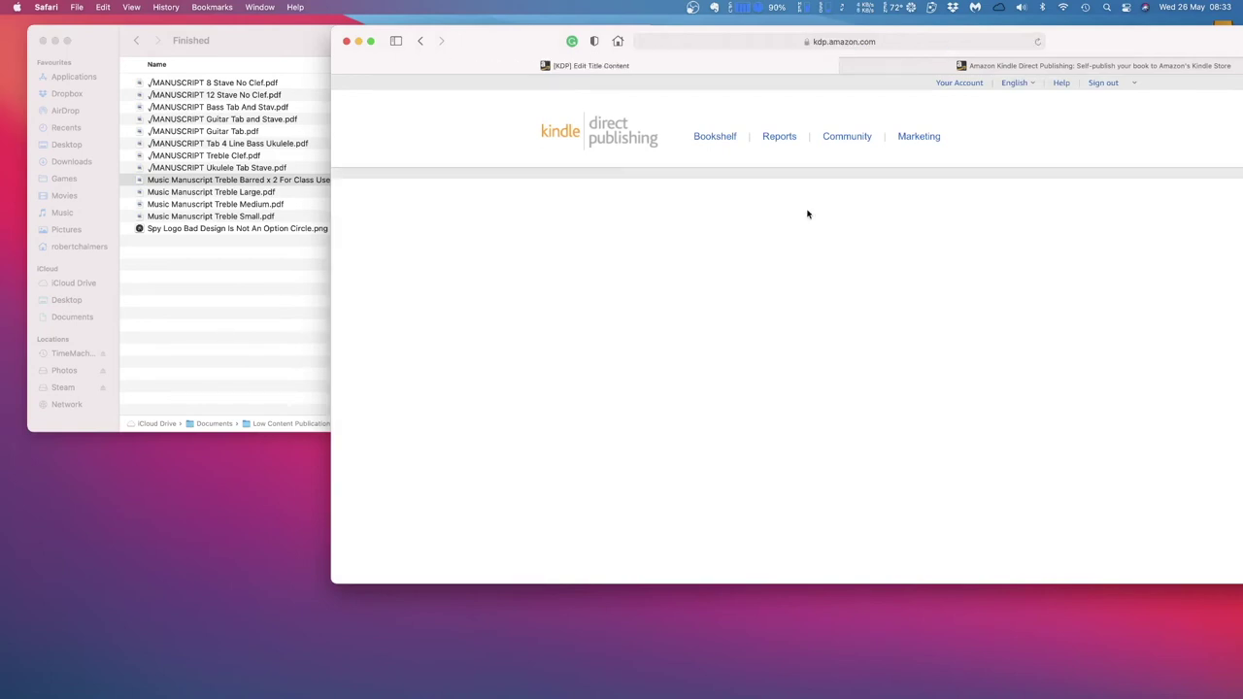
scroll(894, 375, down, 10)
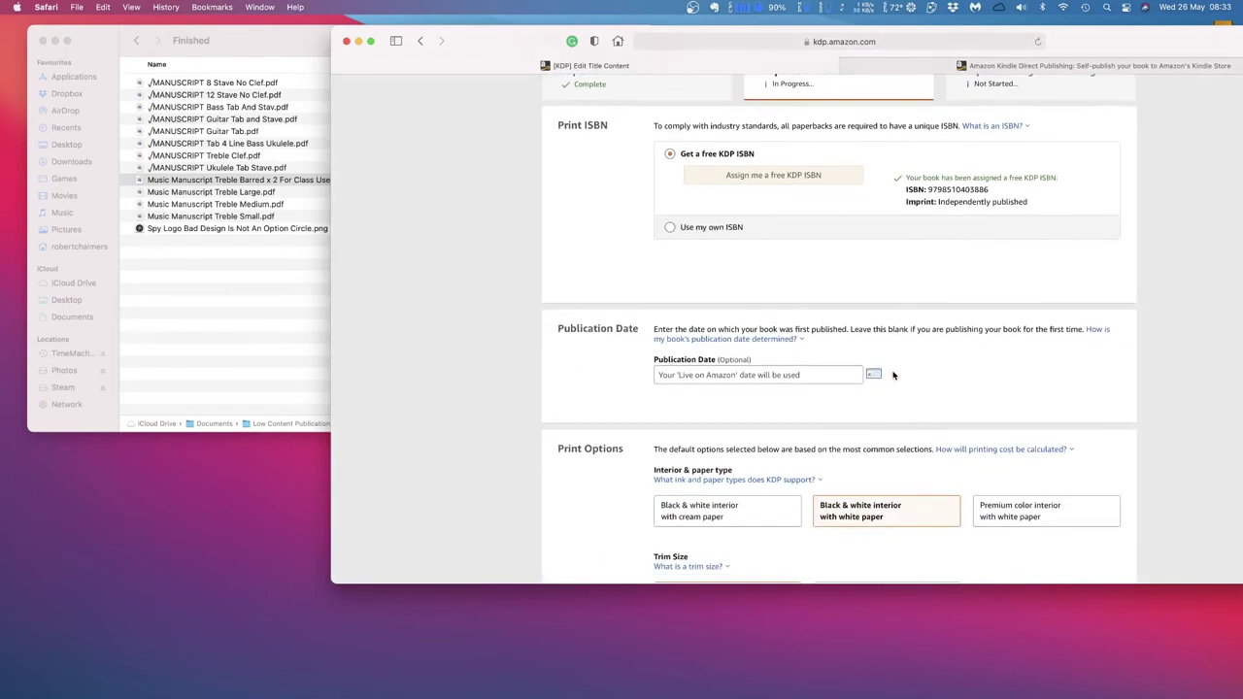
scroll(893, 375, down, 8)
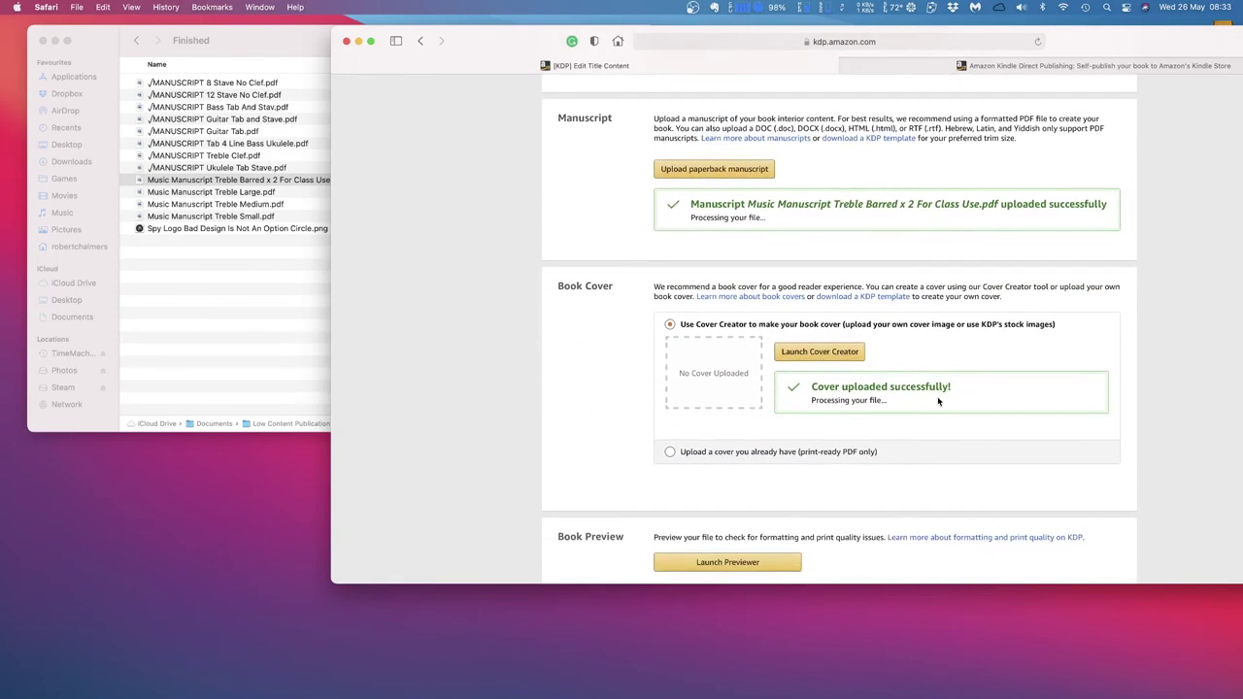
scroll(937, 396, down, 1)
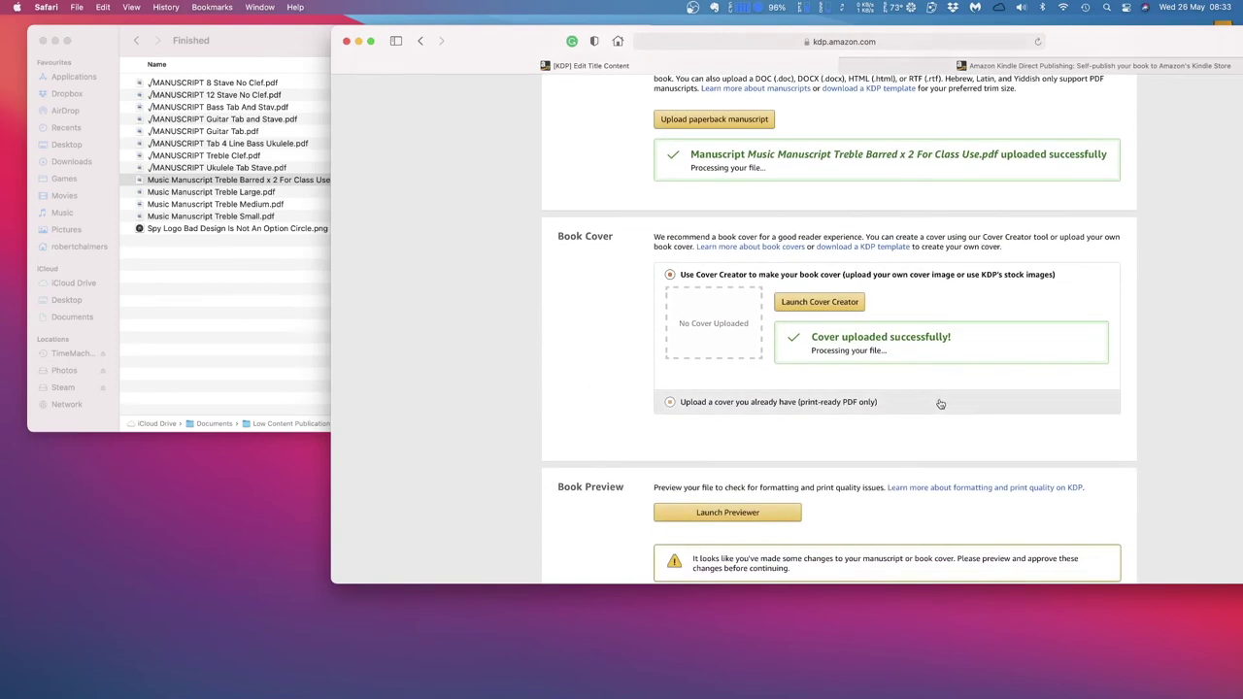
scroll(941, 398, down, 1)
scroll(941, 397, down, 3)
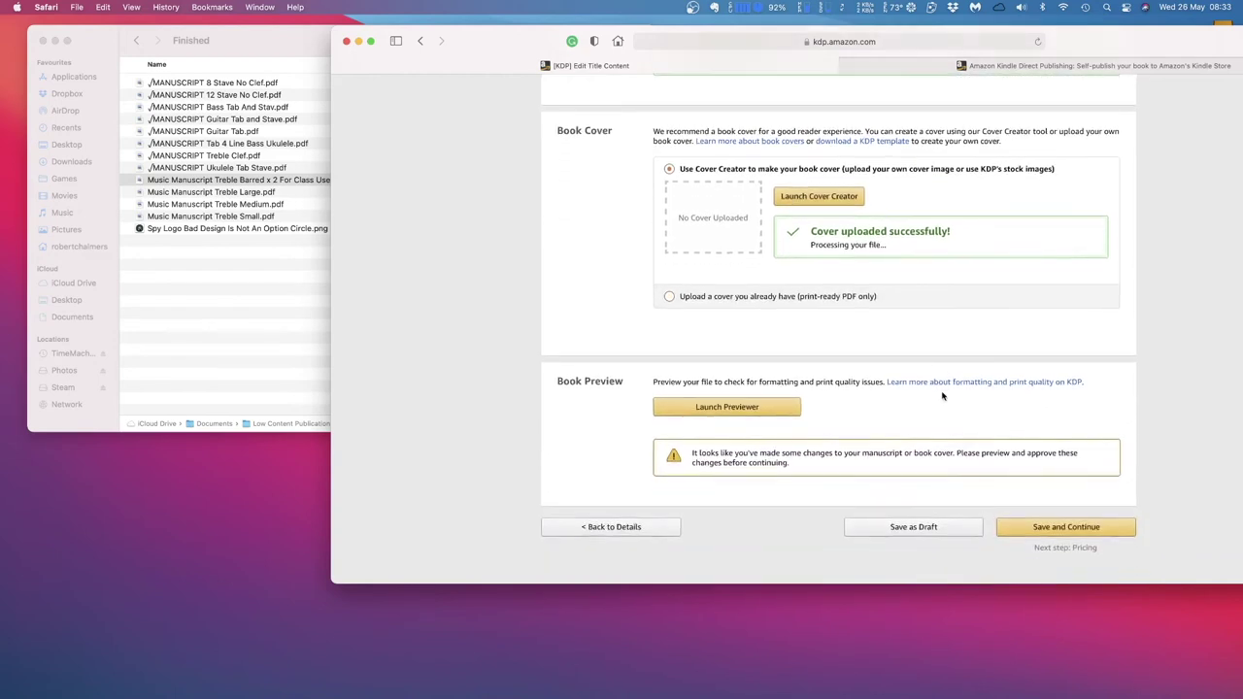
scroll(942, 399, up, 4)
scroll(941, 398, up, 2)
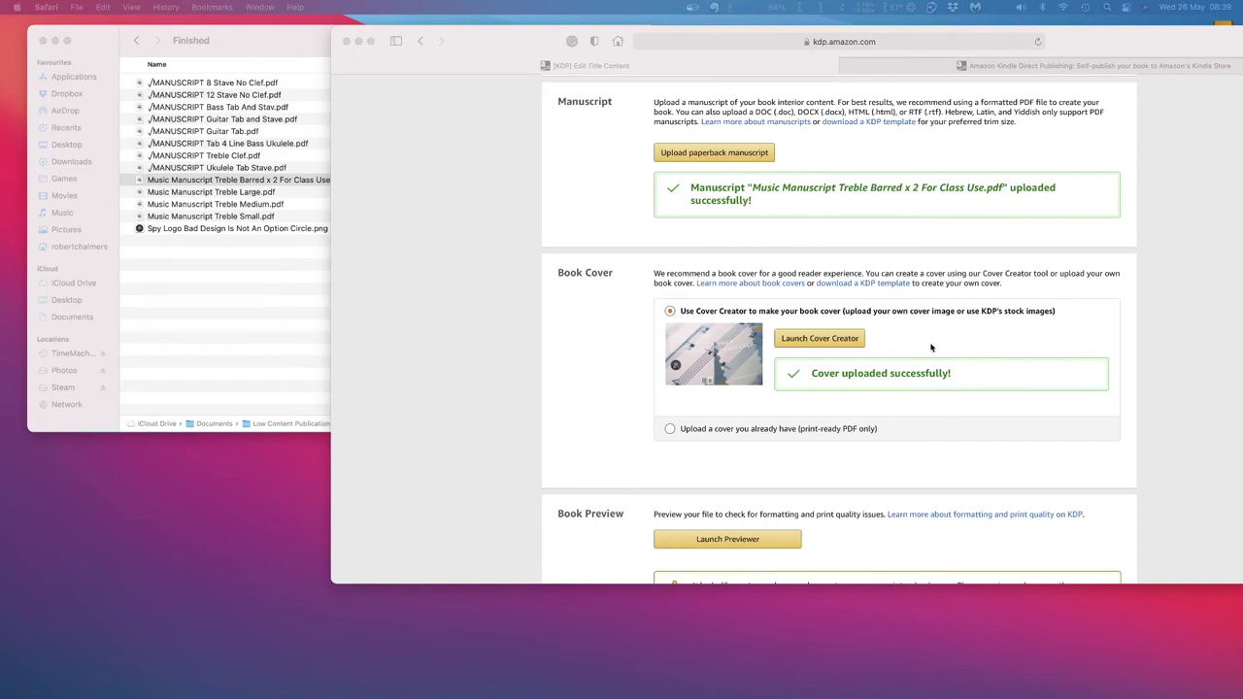
Save the paperback content with the processed manuscript and cover as a draft
scroll(930, 346, down, 1)
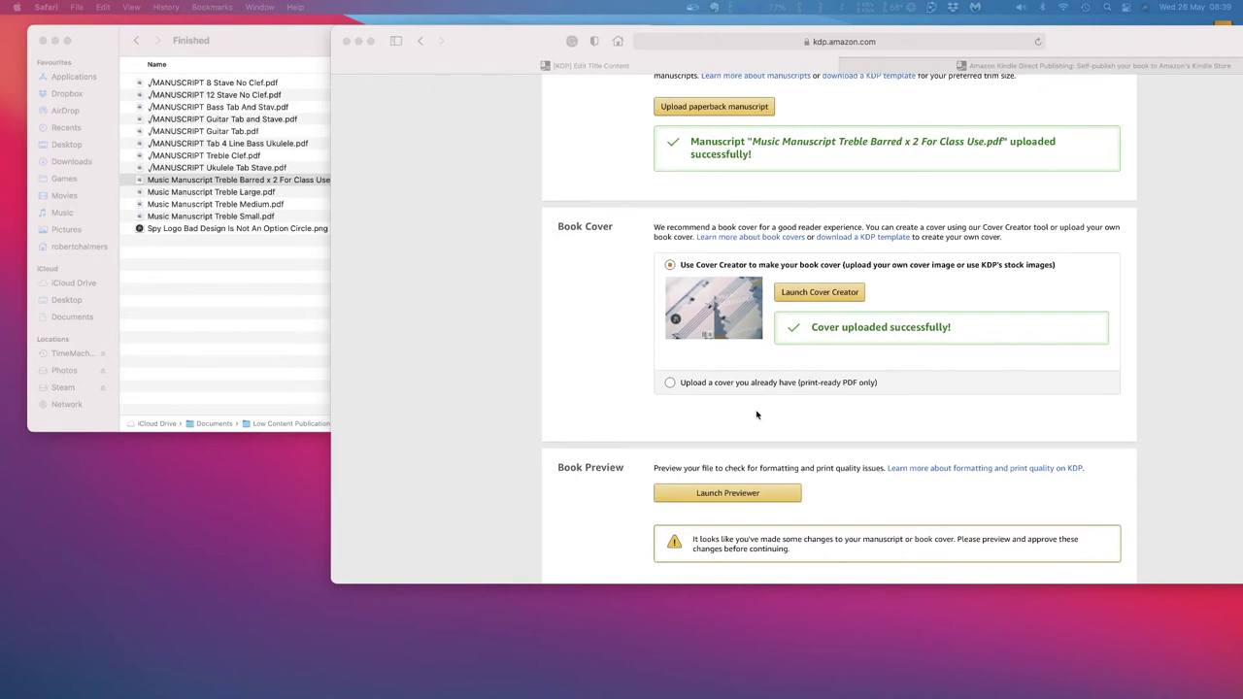
scroll(759, 415, down, 1)
scroll(747, 417, down, 1)
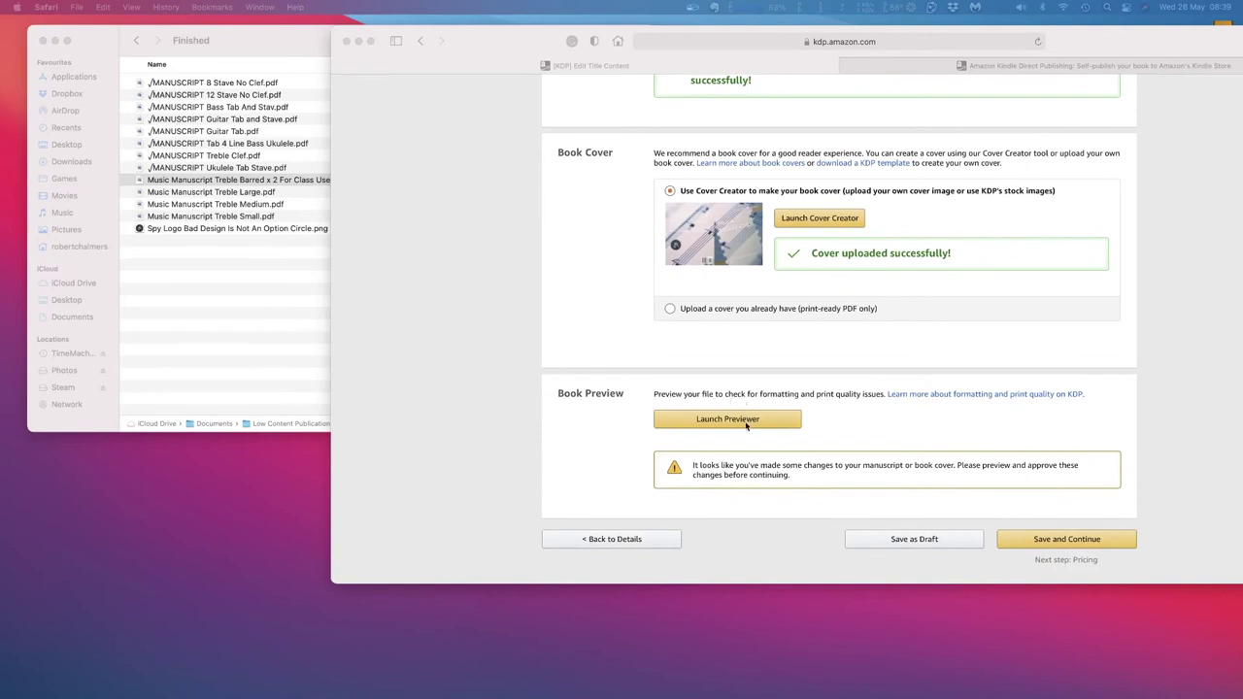
click(915, 541)
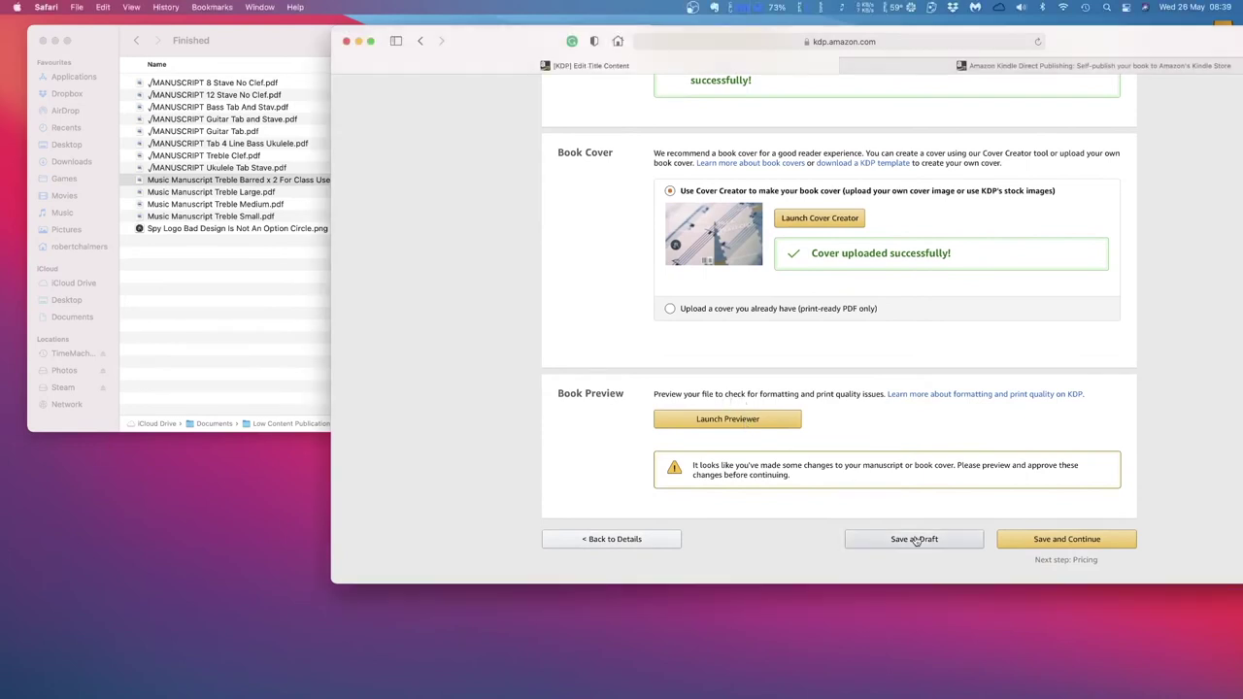
click(915, 541)
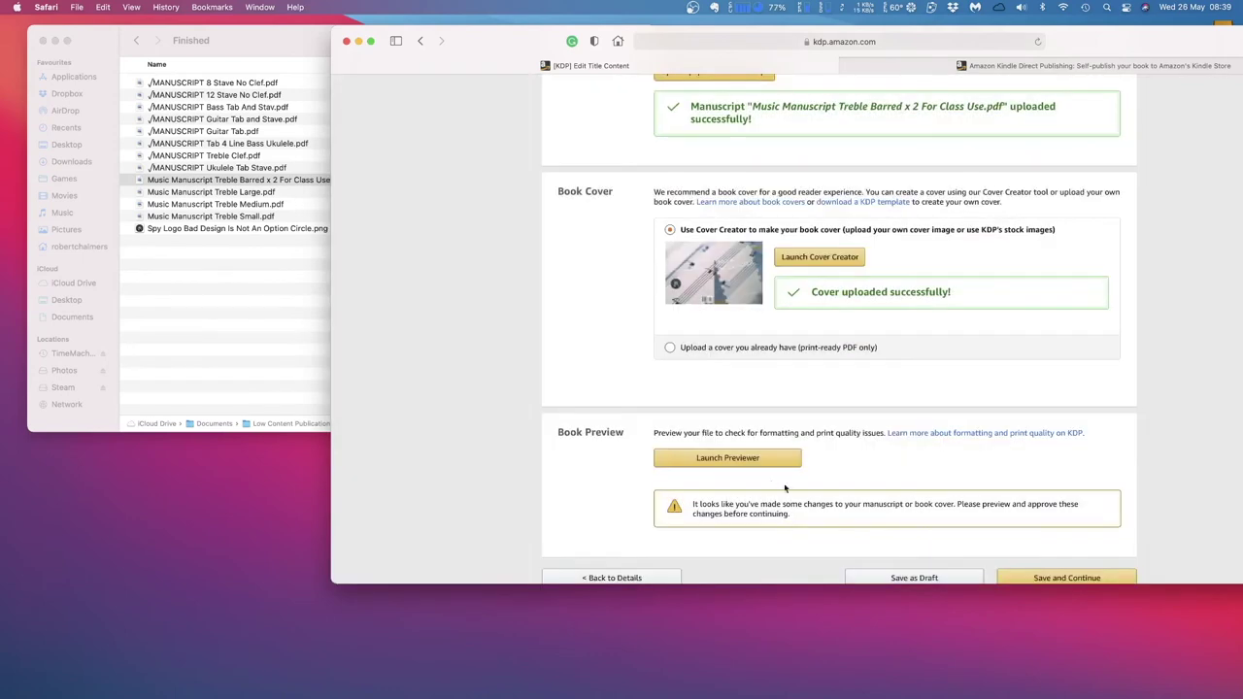
Launch the print preview, inspect the front and back cover against the guides, and approve the book
click(743, 463)
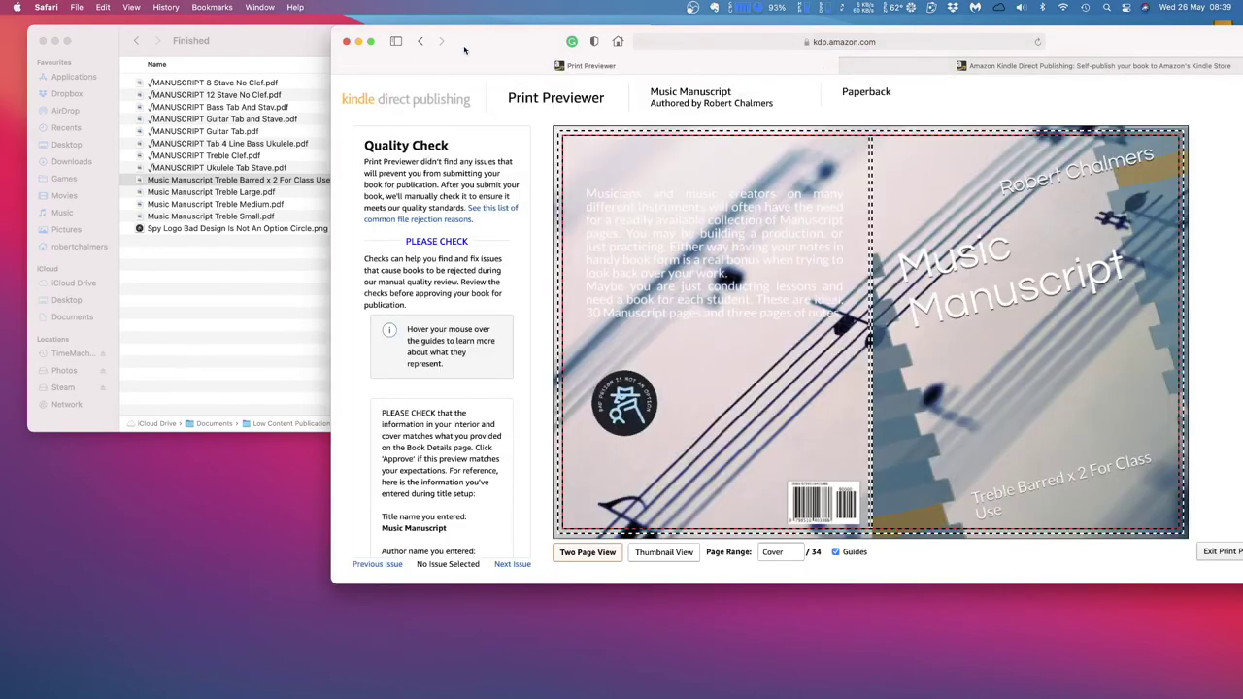
drag(493, 46, 428, 45)
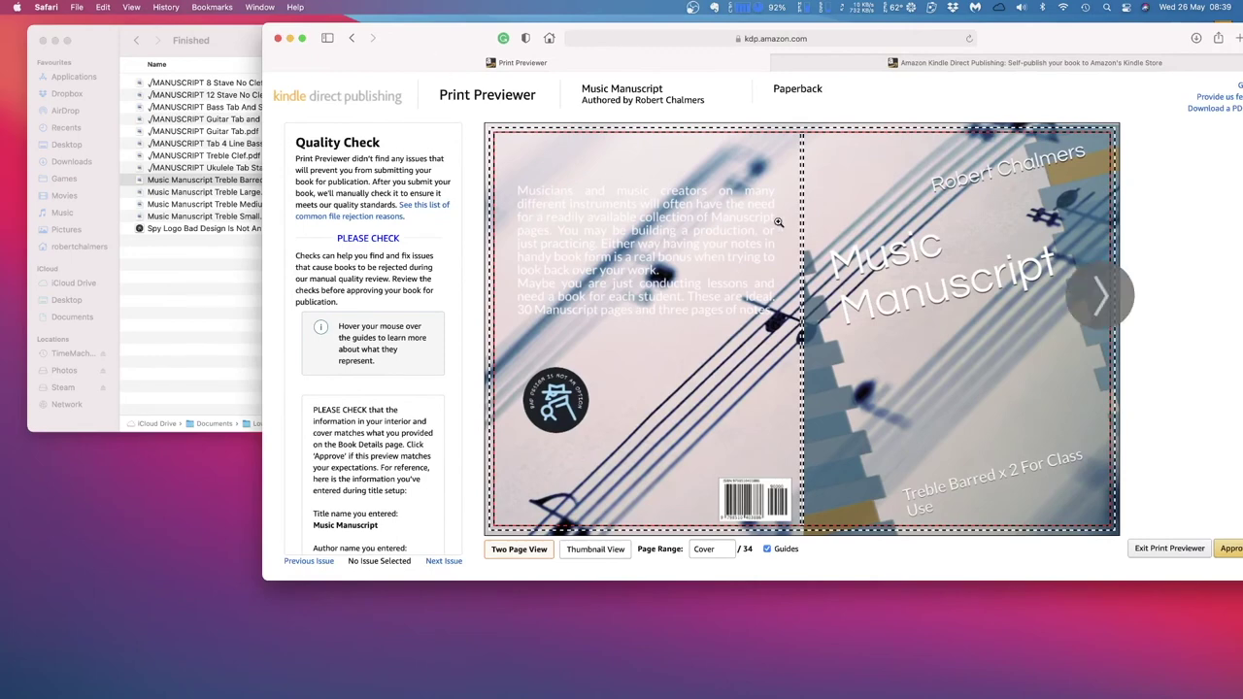
mouse_move(908, 228)
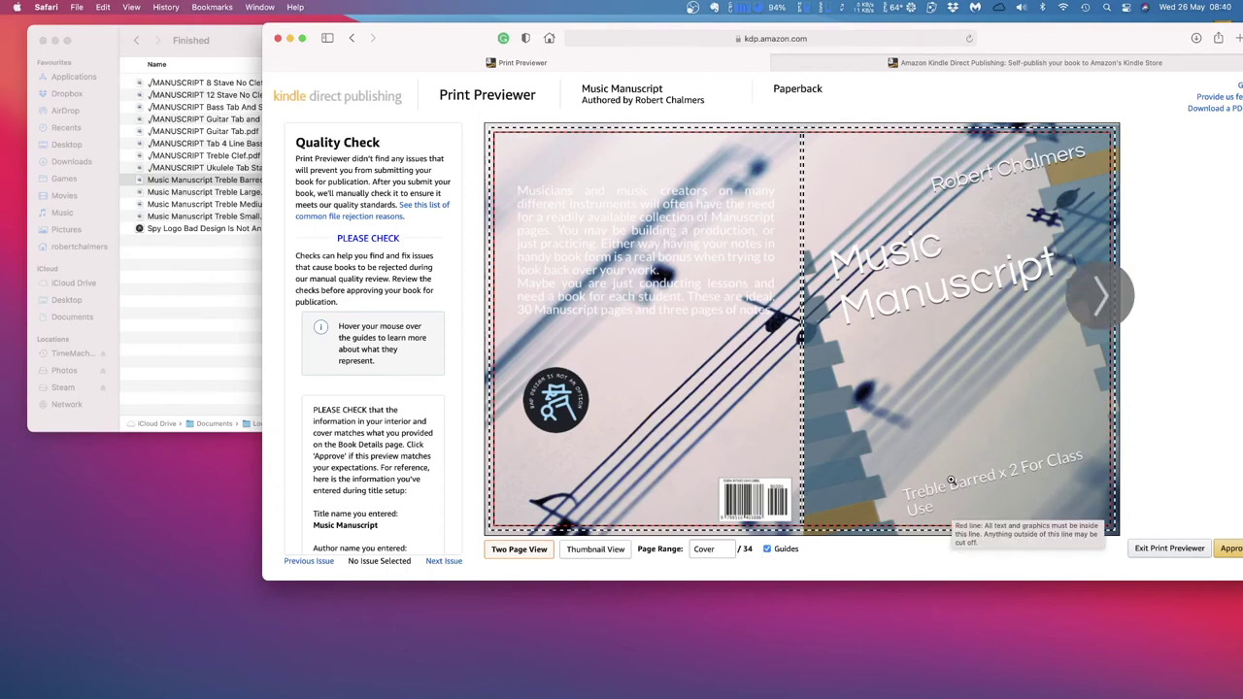
drag(470, 41, 453, 41)
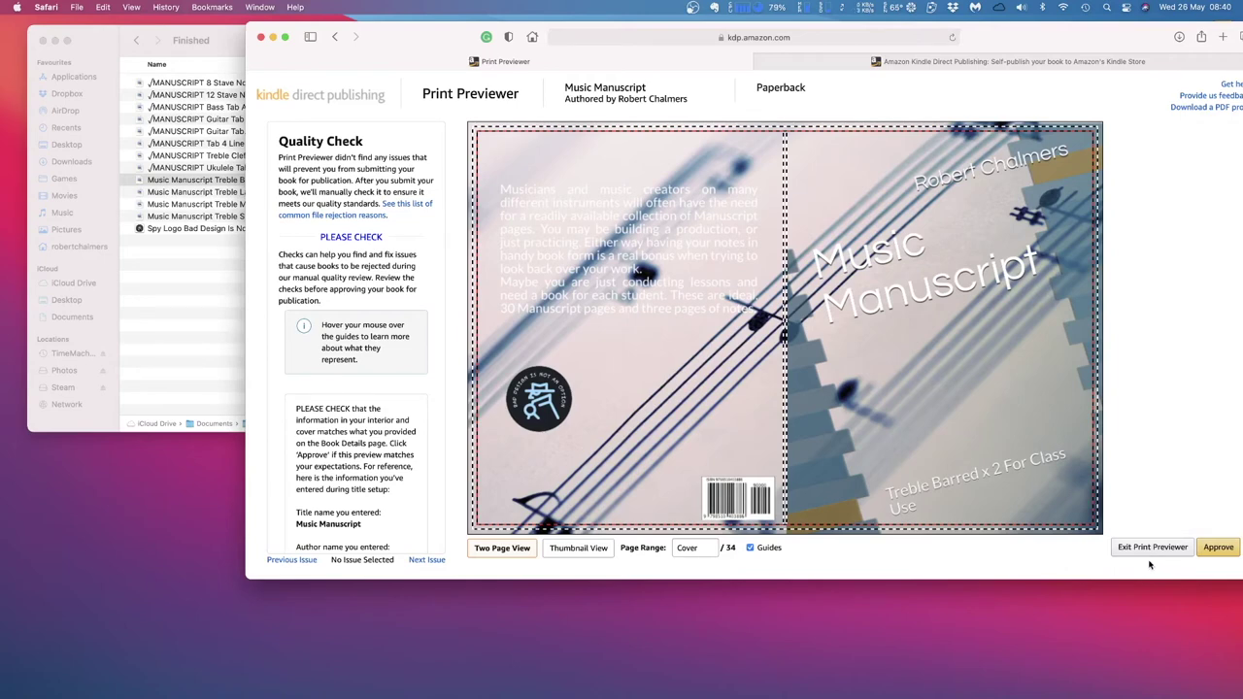
click(1219, 549)
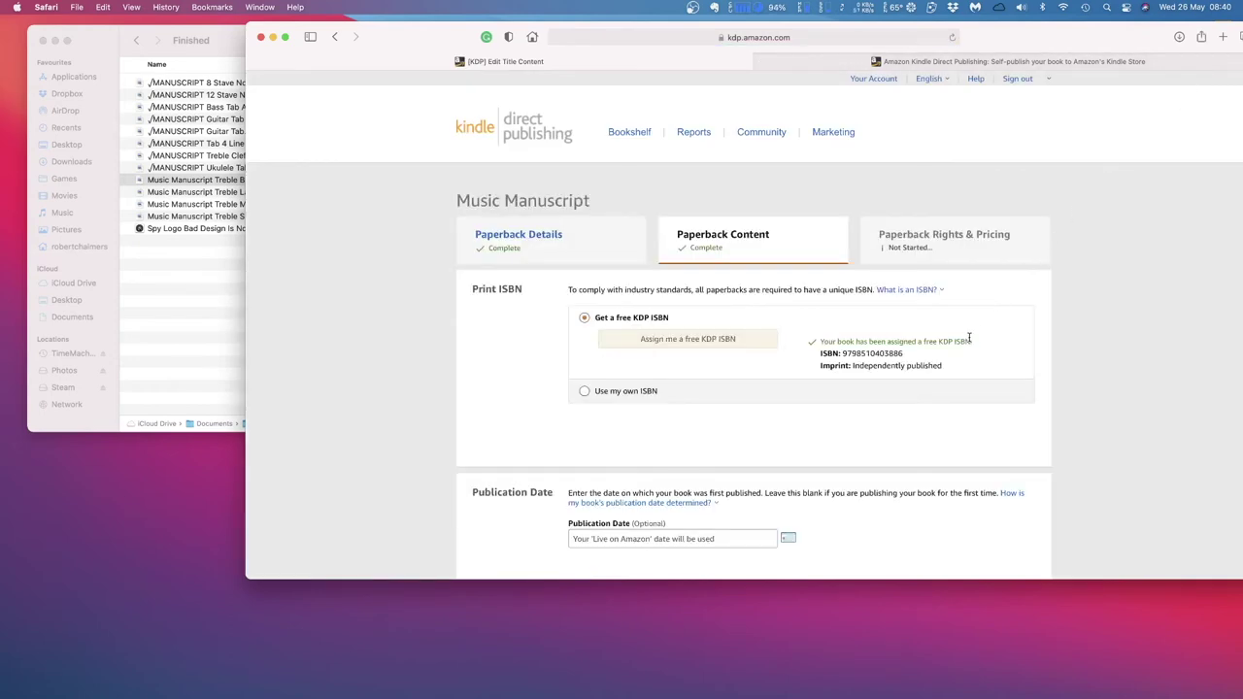
Review the print summary and per-marketplace printing costs, then save the content and continue to rights and pricing
scroll(968, 339, down, 10)
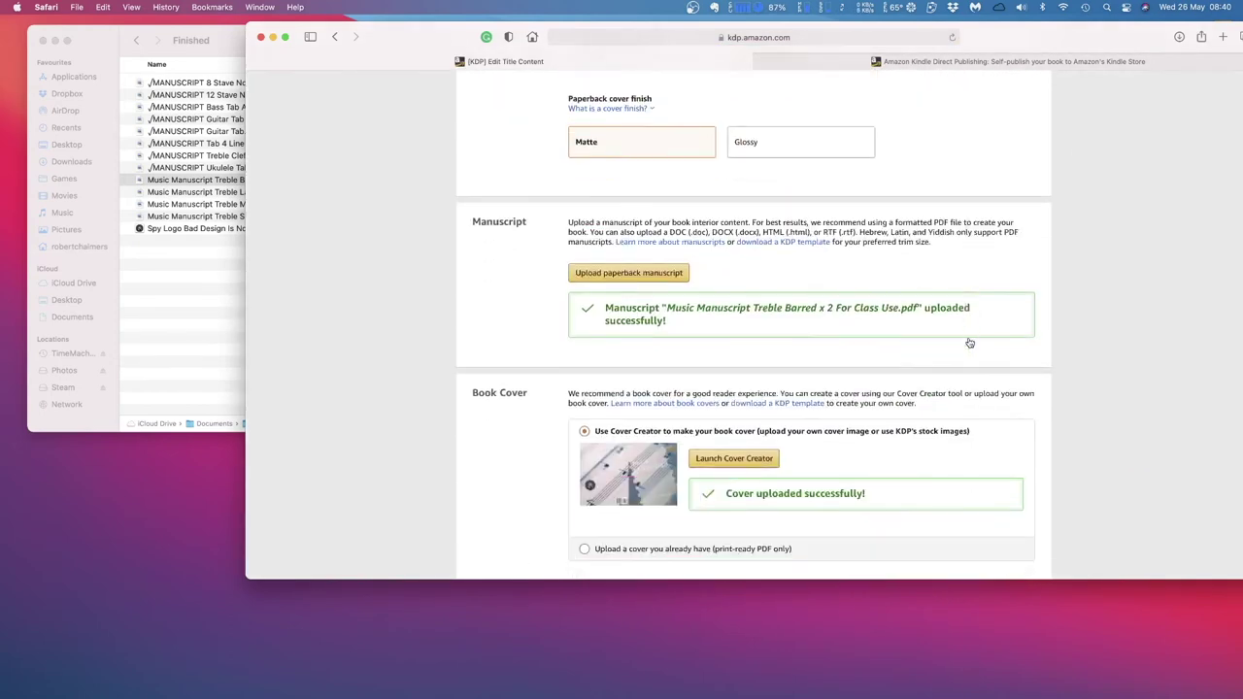
scroll(968, 341, down, 8)
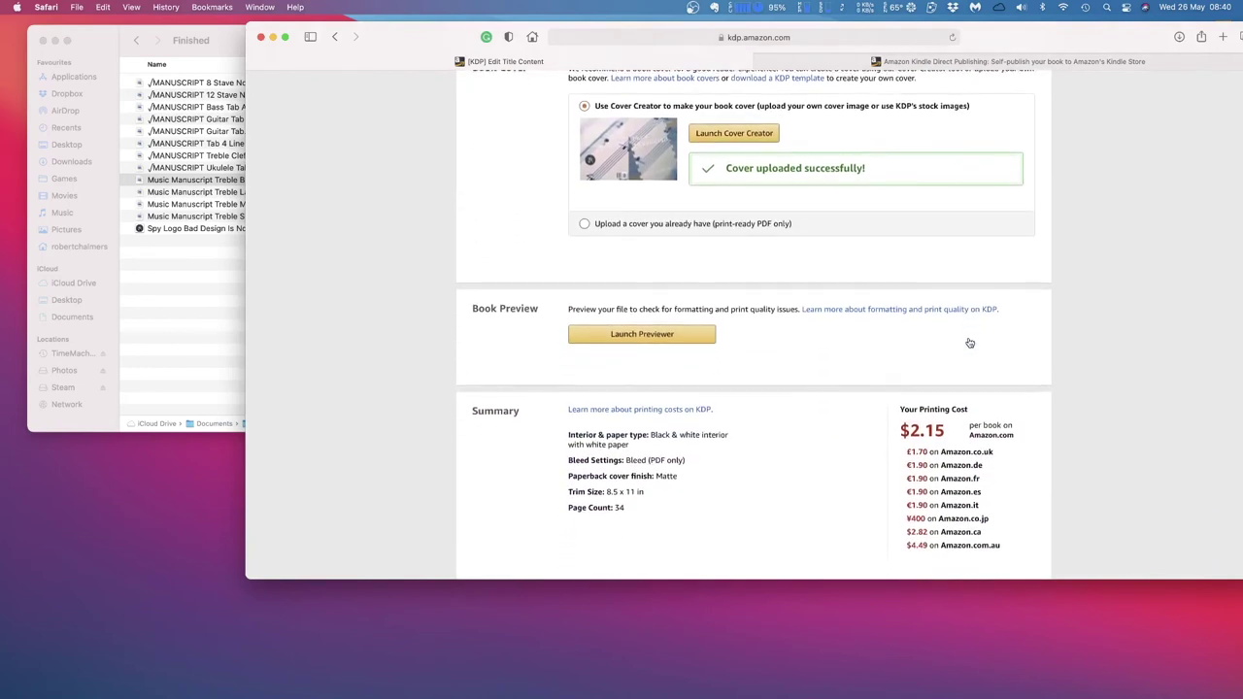
scroll(969, 342, down, 2)
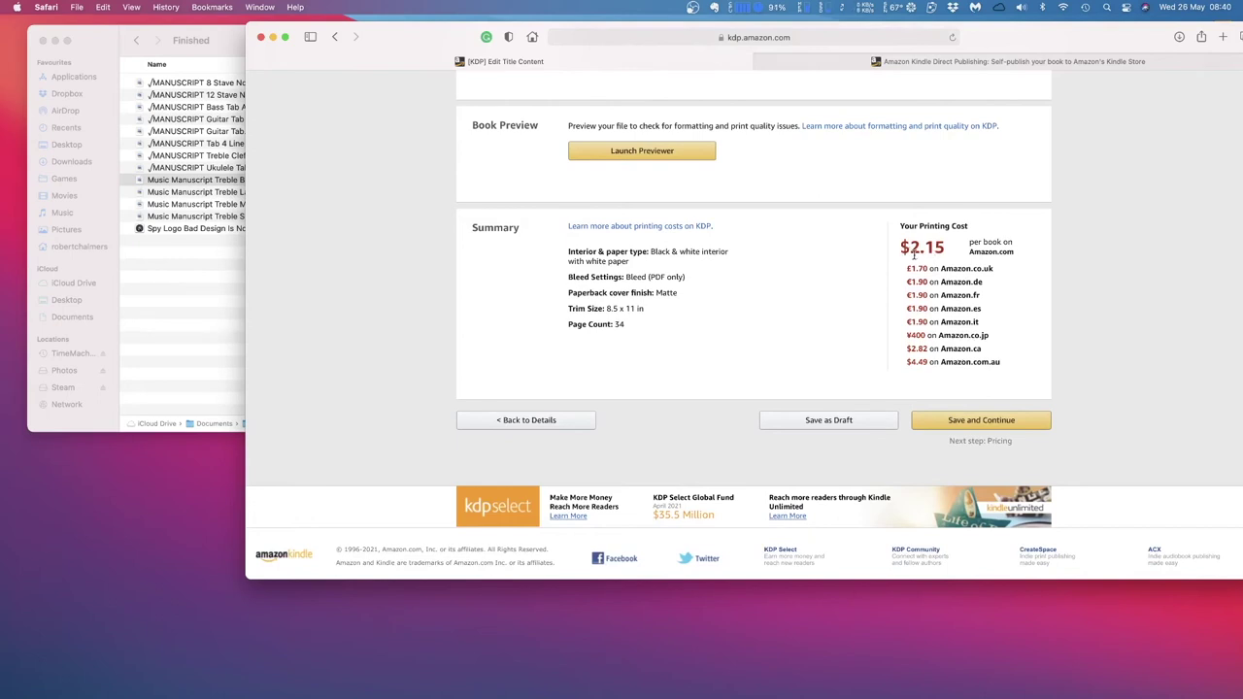
click(988, 422)
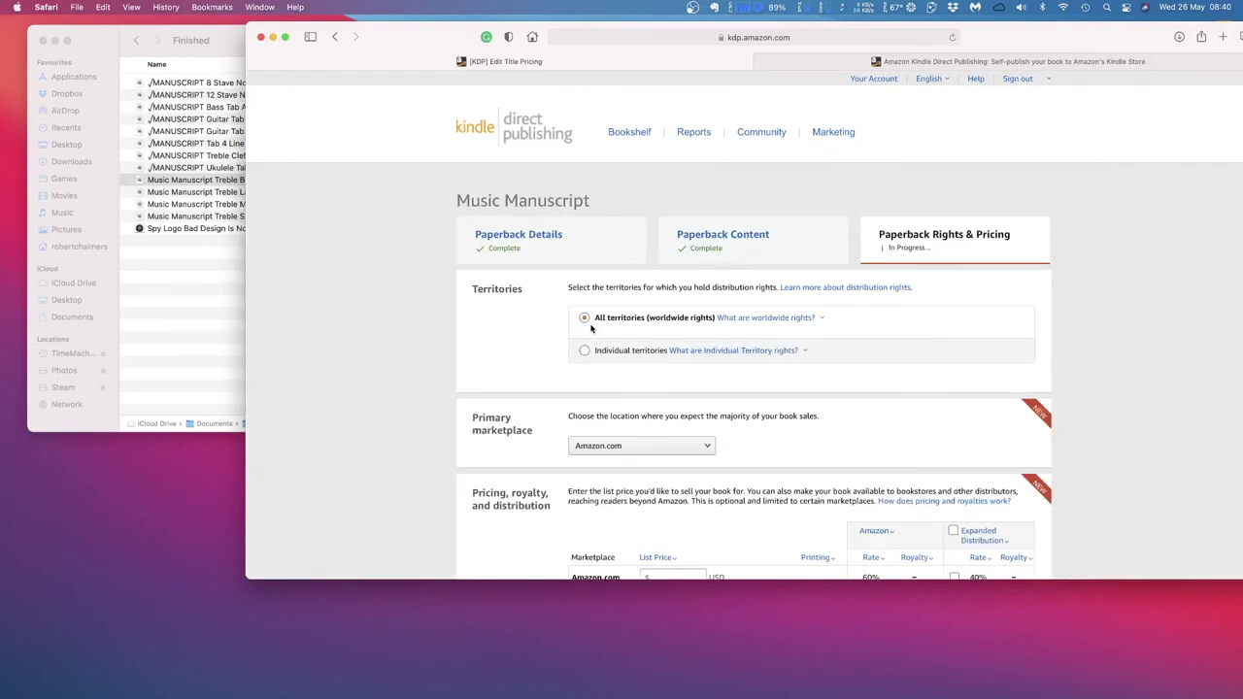
Change the primary marketplace to Amazon.co.uk, leaving the worldwide territory rights selected
scroll(869, 341, down, 2)
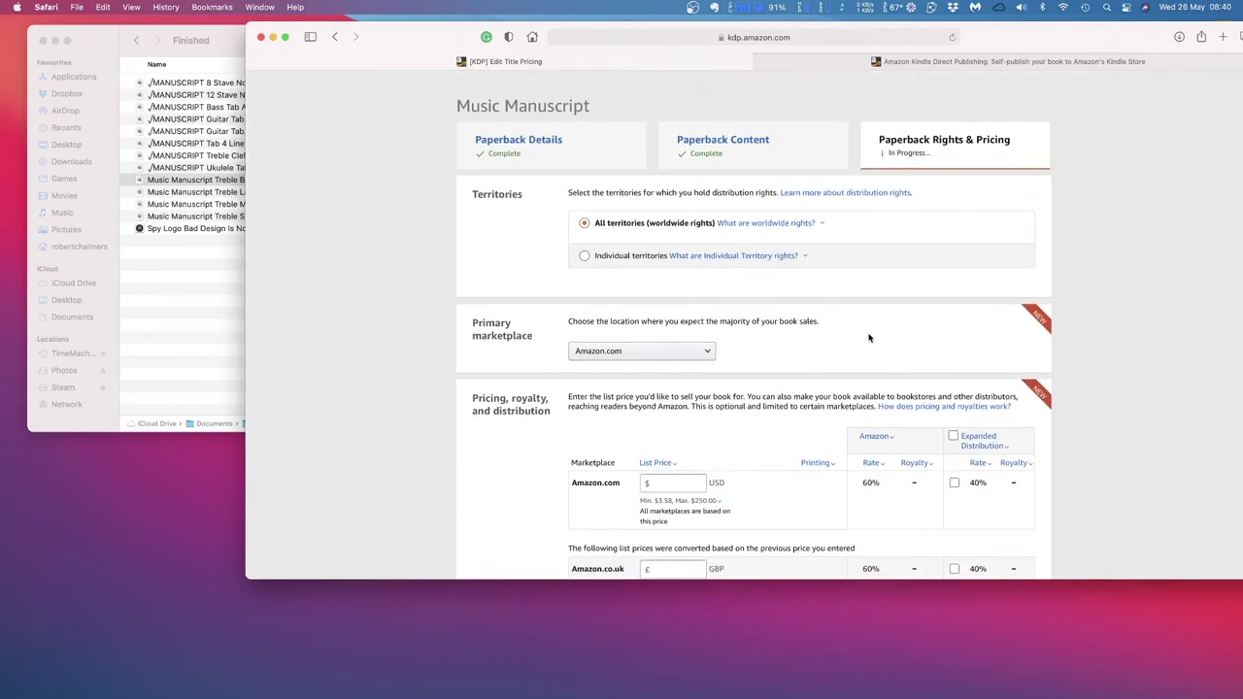
scroll(869, 338, down, 1)
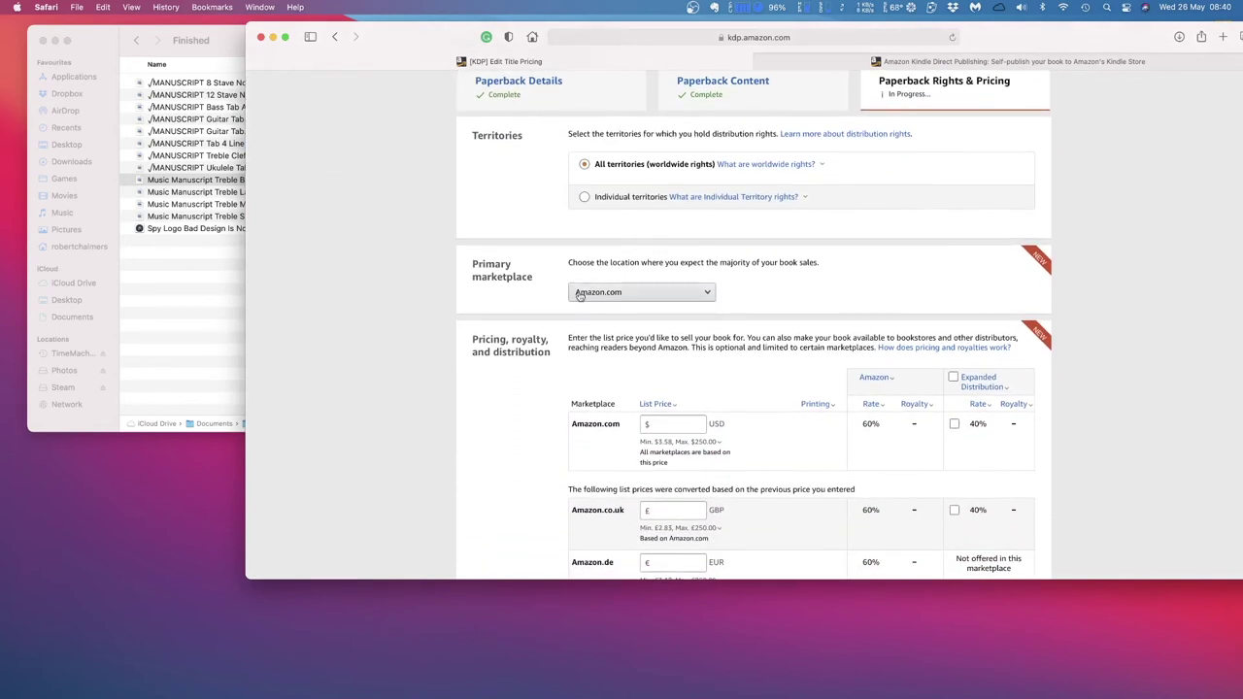
click(707, 291)
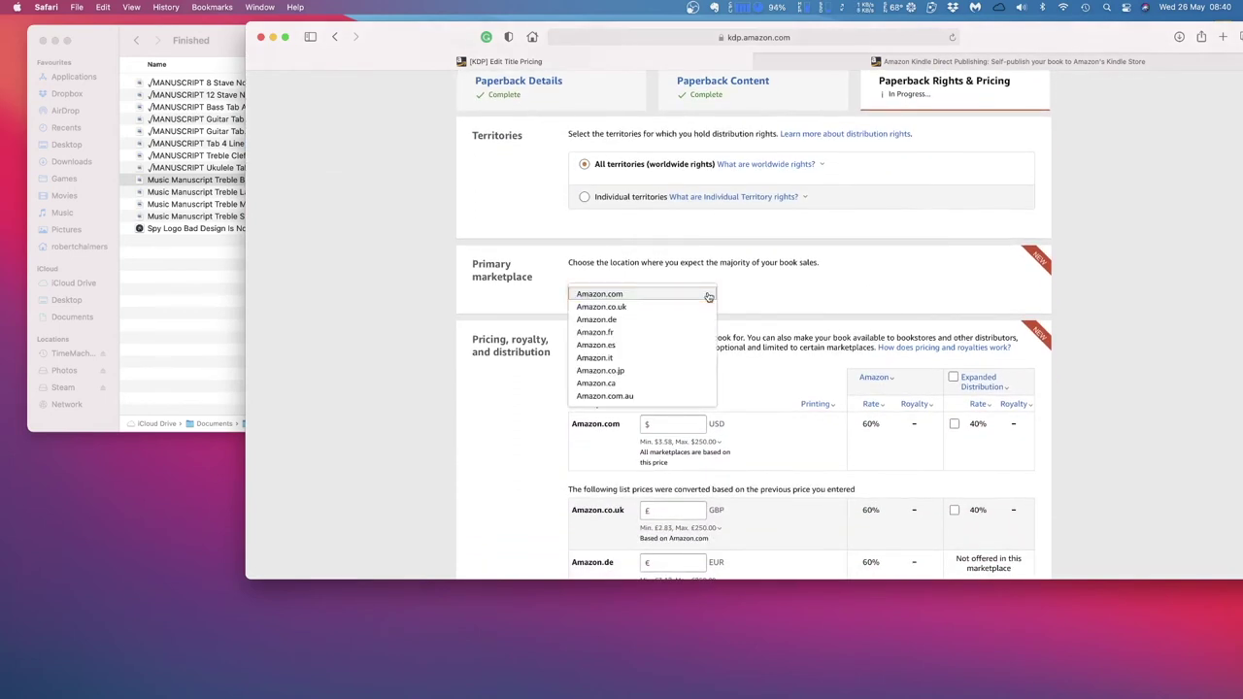
click(621, 307)
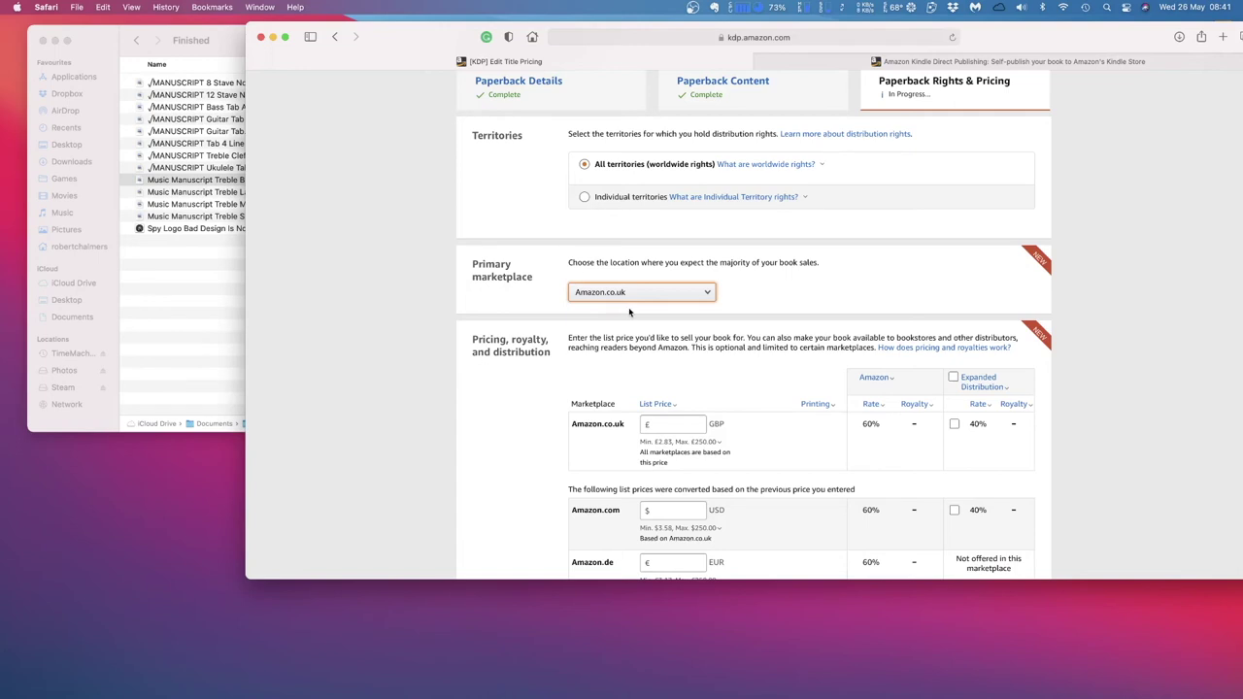
Set the Amazon.co.uk list price to 5.30 GBP and review the converted prices and royalties for the other marketplaces
scroll(670, 319, down, 3)
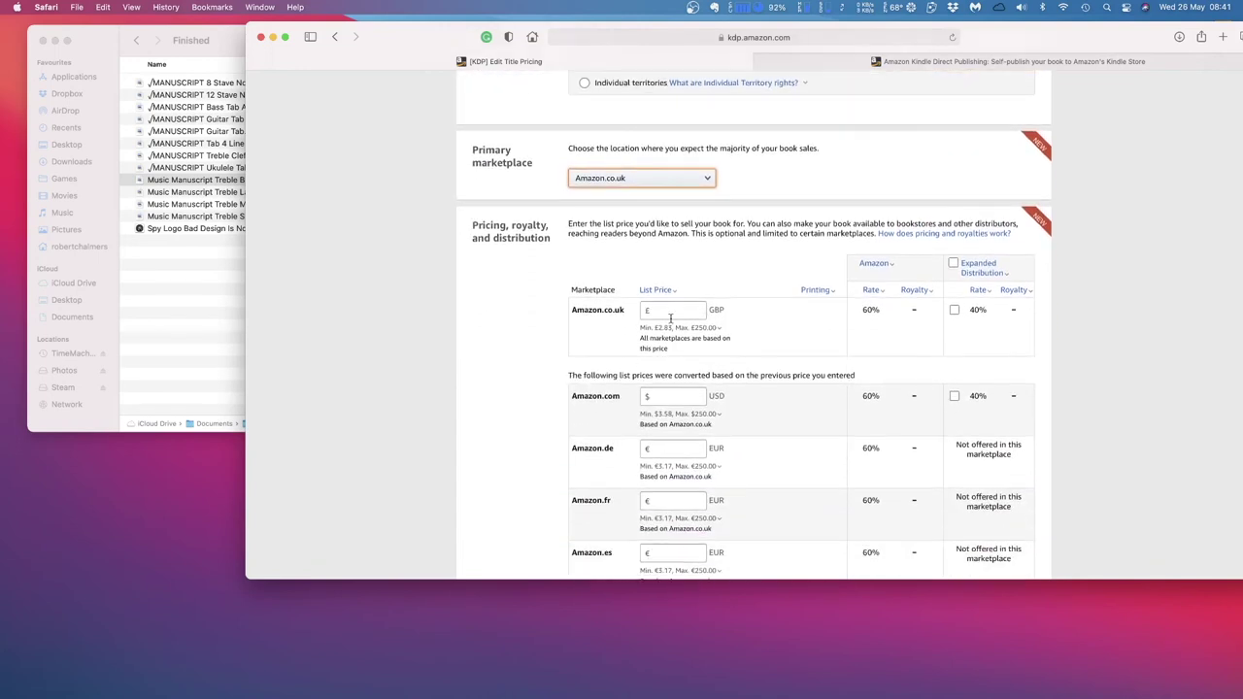
click(669, 312)
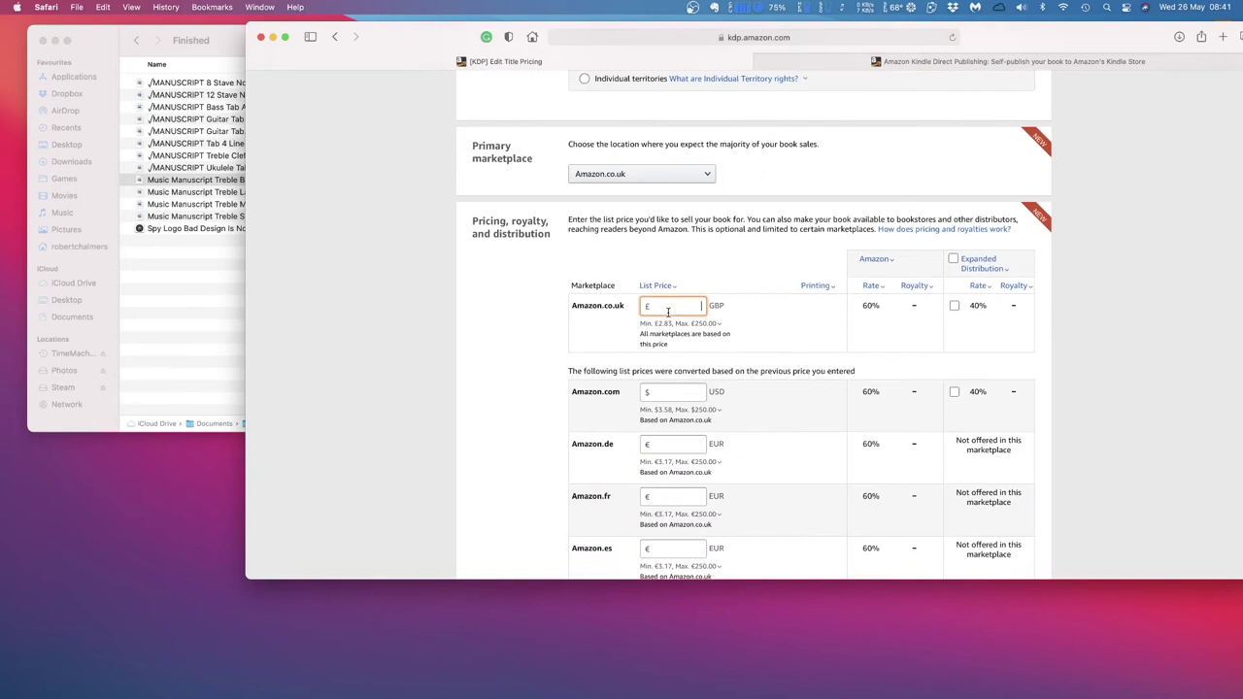
text(5.30)
key(Tab)
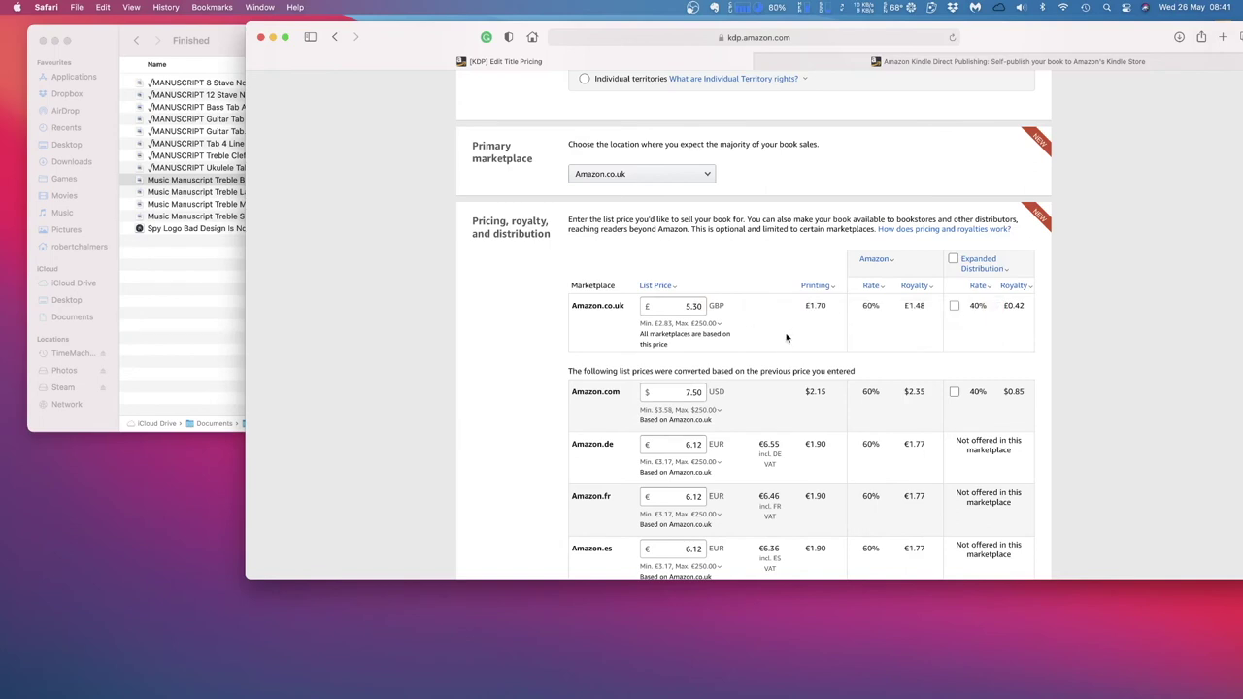
scroll(690, 393, up, 1)
scroll(691, 396, up, 1)
scroll(744, 361, down, 4)
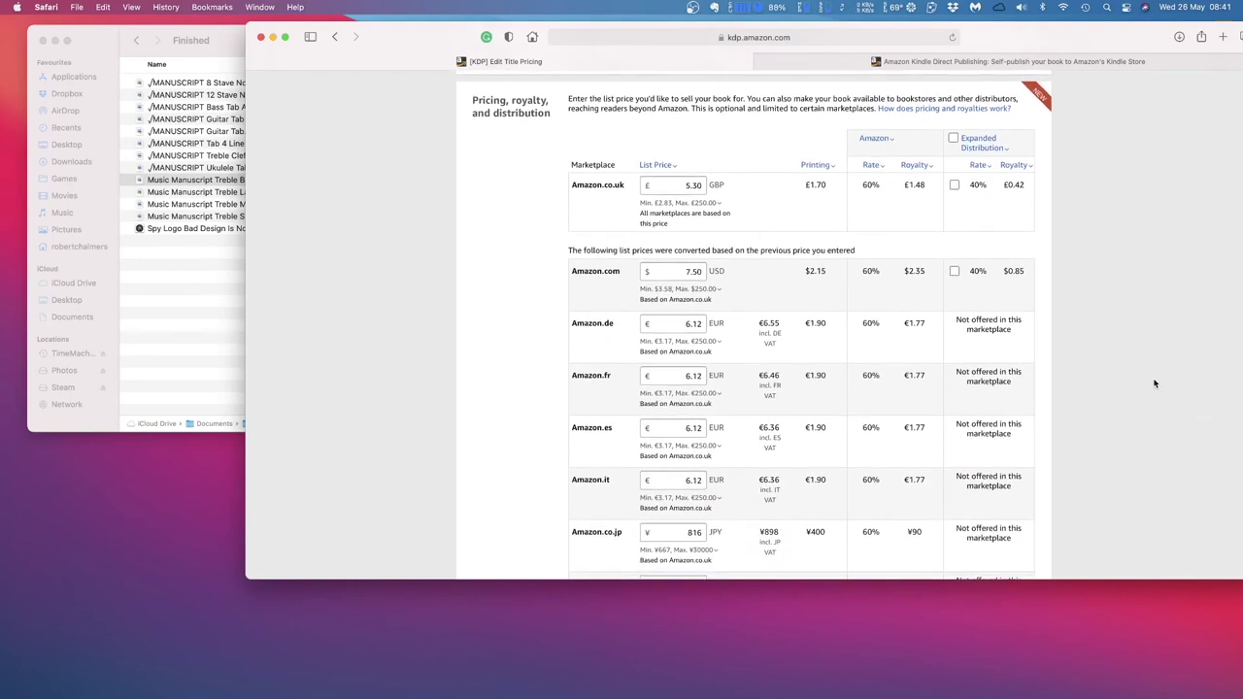
scroll(1131, 376, down, 2)
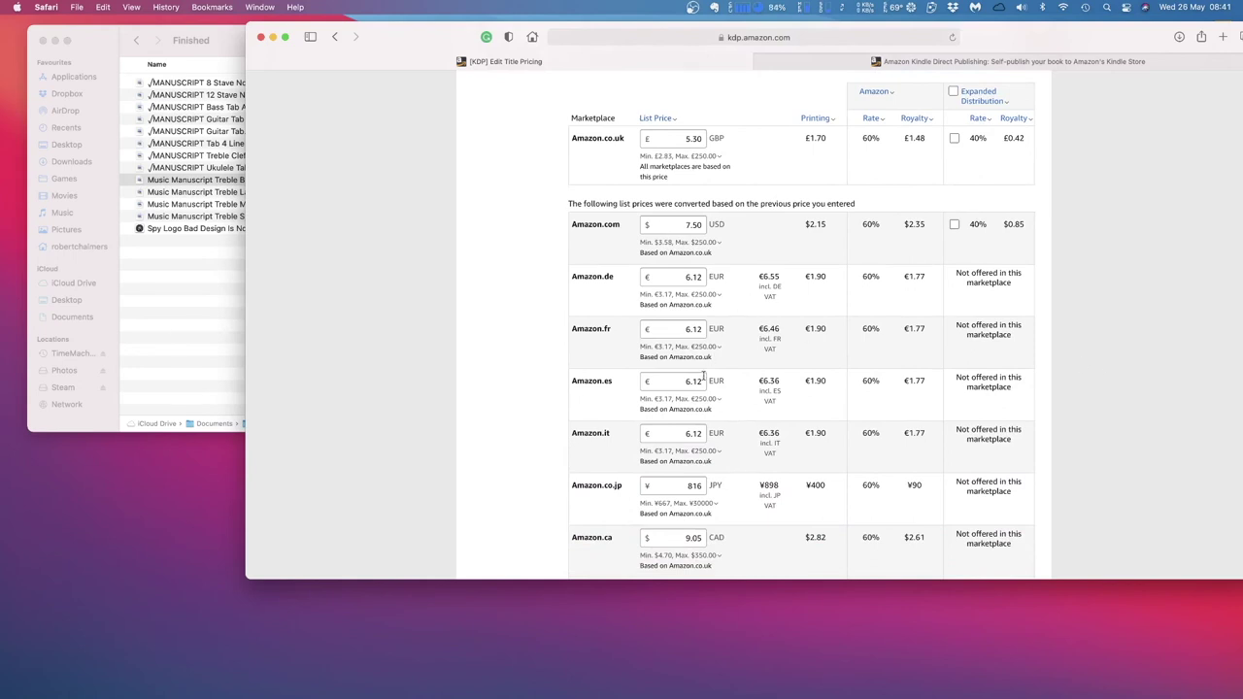
Examine the Amazon royalty rate and the Expanded Distribution option in the pricing table, leaving Expanded Distribution unselected
scroll(1071, 407, down, 5)
scroll(1068, 408, up, 10)
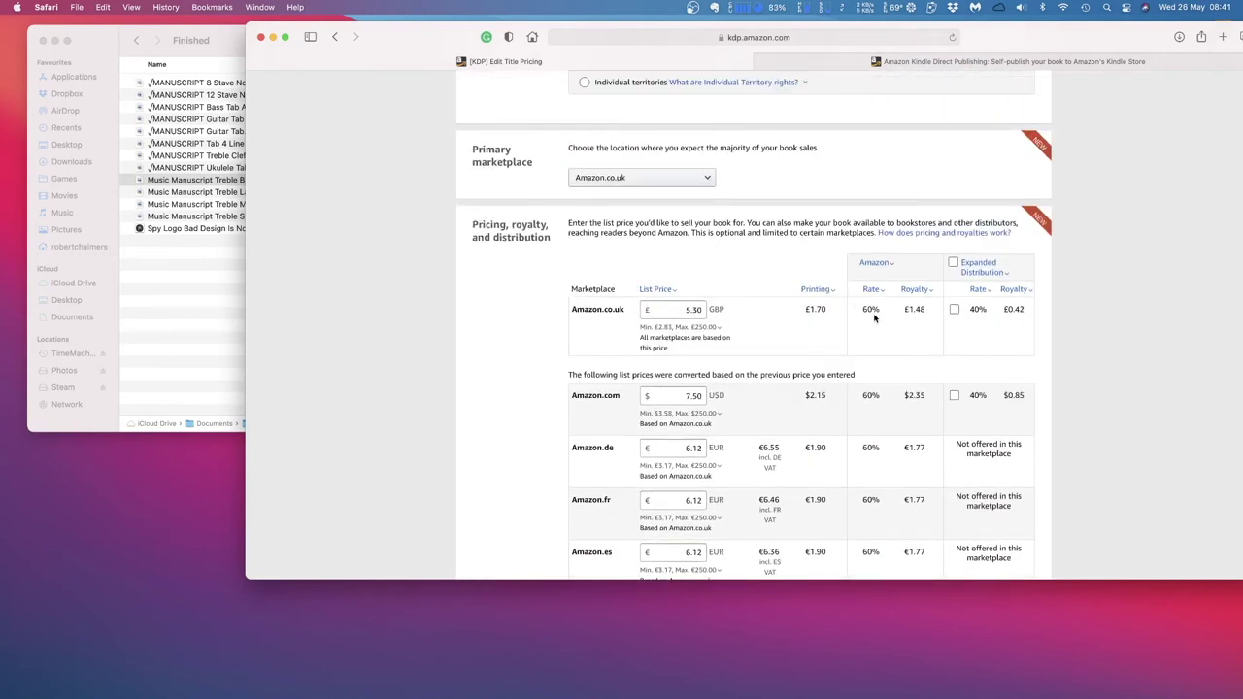
click(950, 271)
click(949, 271)
mouse_move(981, 270)
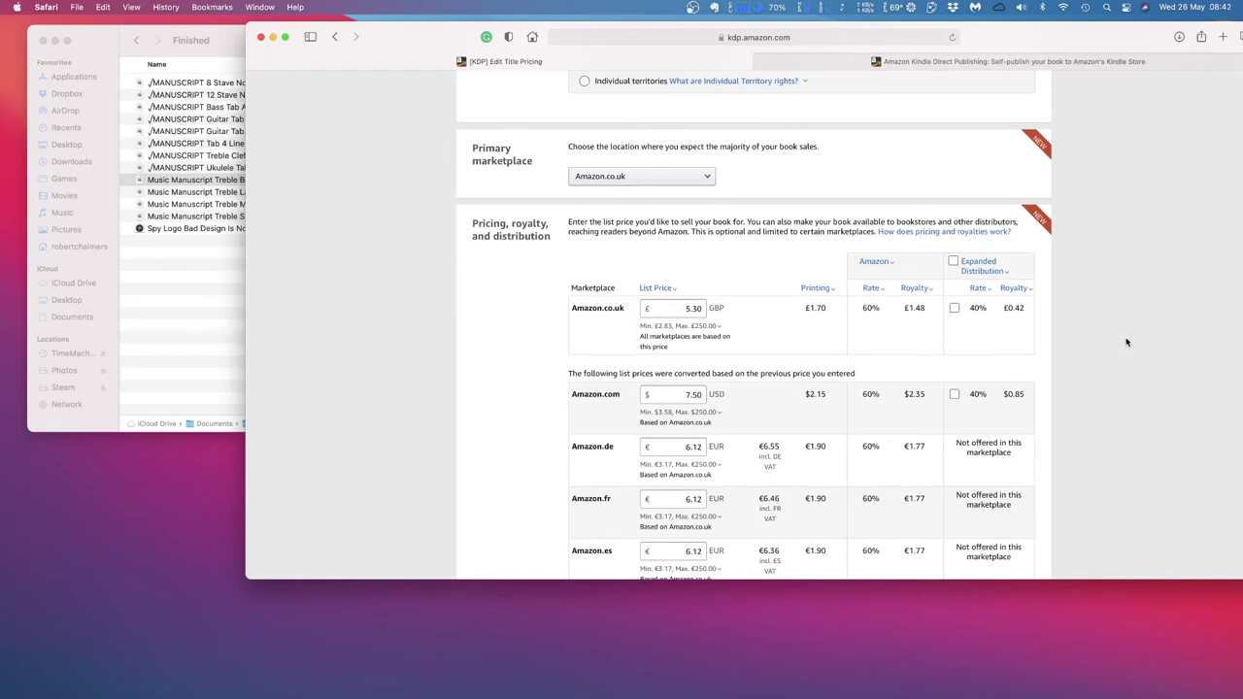
Compare the converted list prices, printing costs and royalties across all marketplaces down to the terms and conditions
scroll(1126, 342, down, 6)
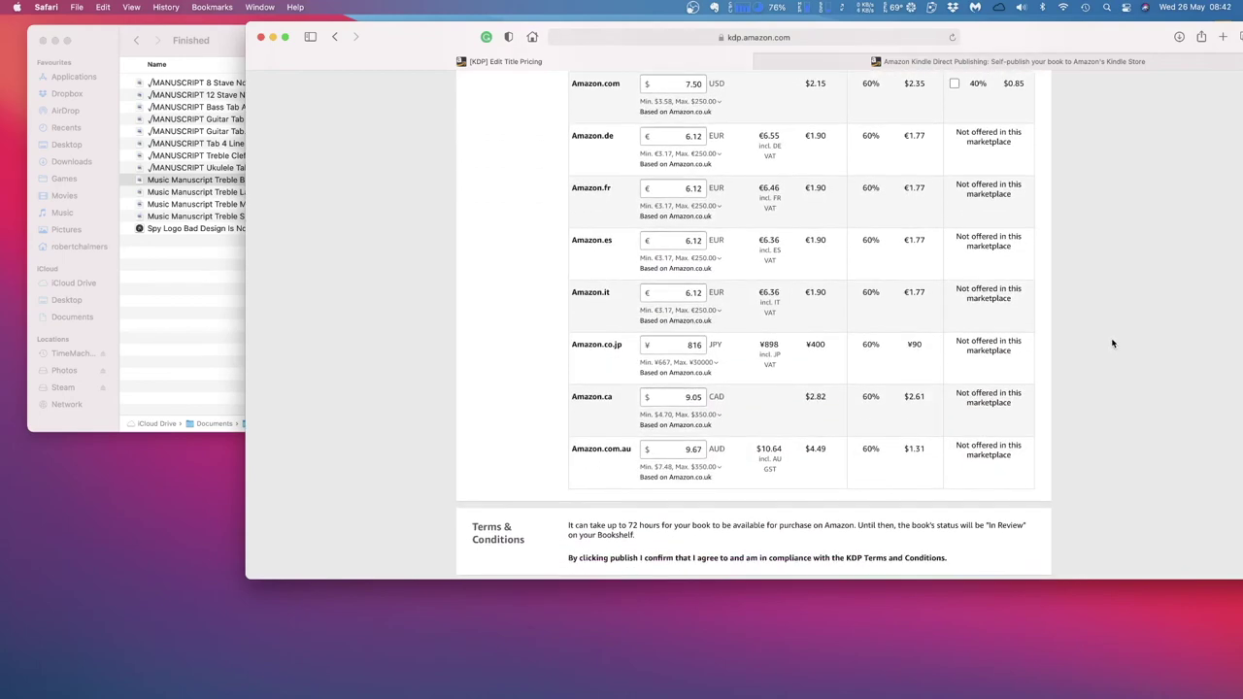
scroll(1114, 342, up, 3)
scroll(1112, 341, up, 3)
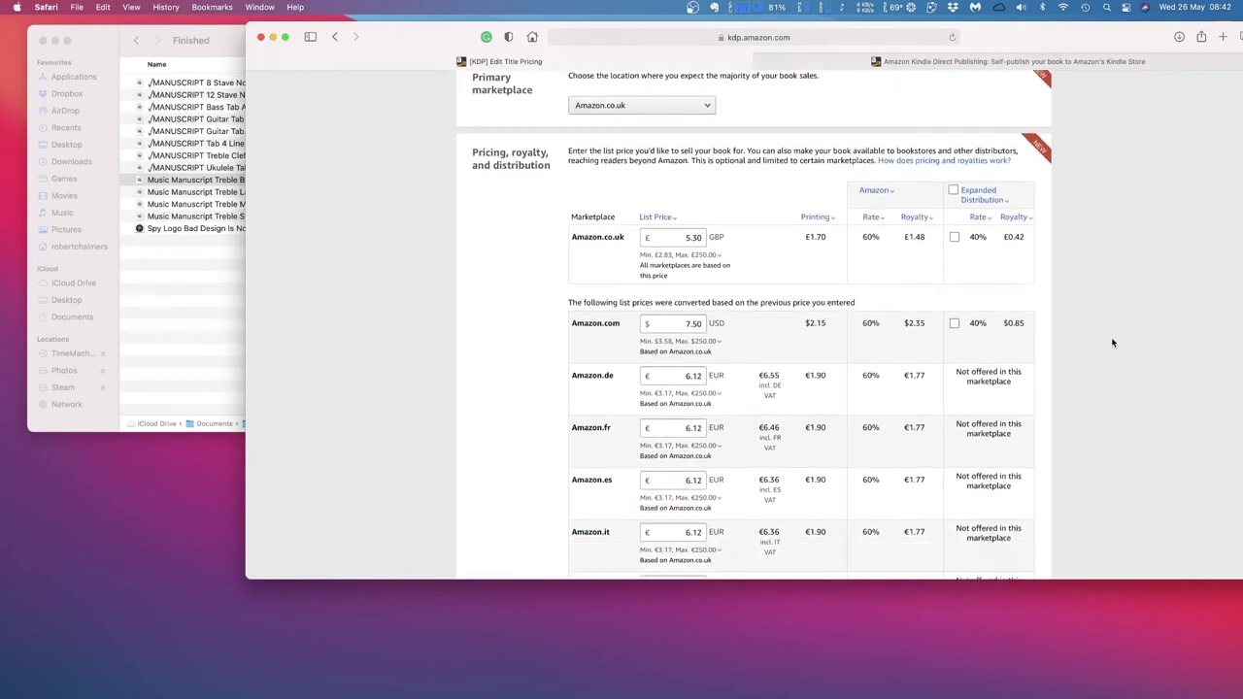
scroll(1112, 342, down, 5)
scroll(1112, 341, down, 3)
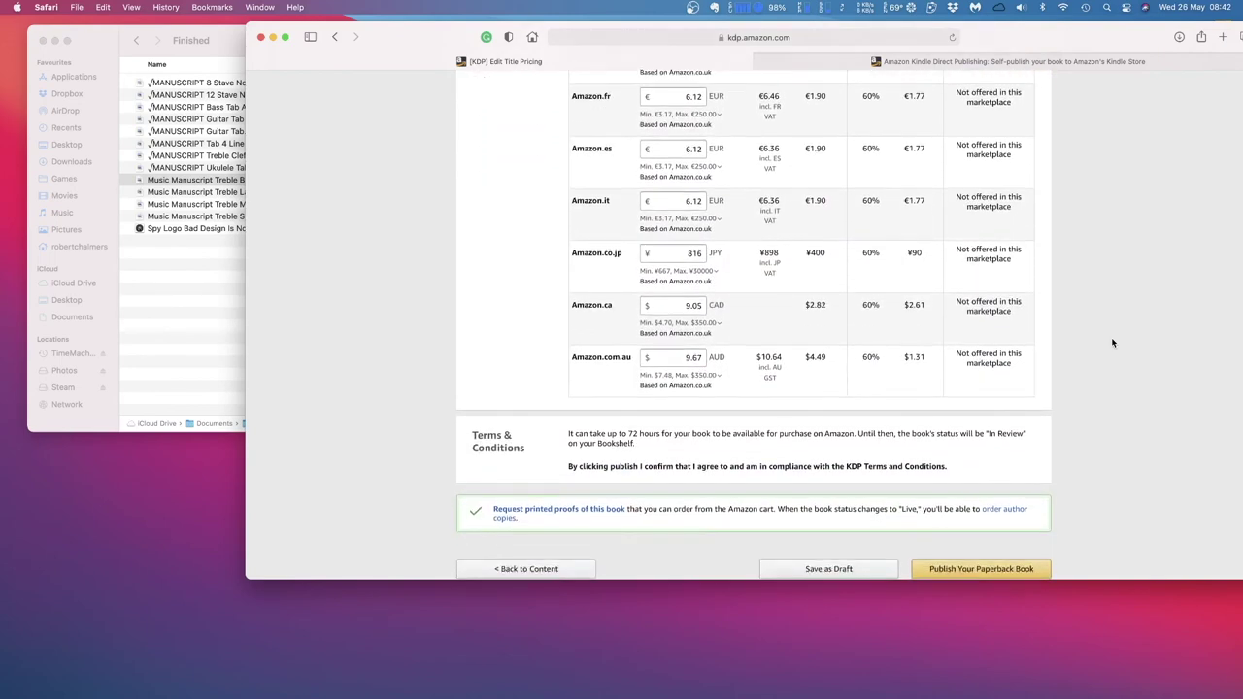
scroll(1113, 342, down, 3)
scroll(1107, 341, up, 8)
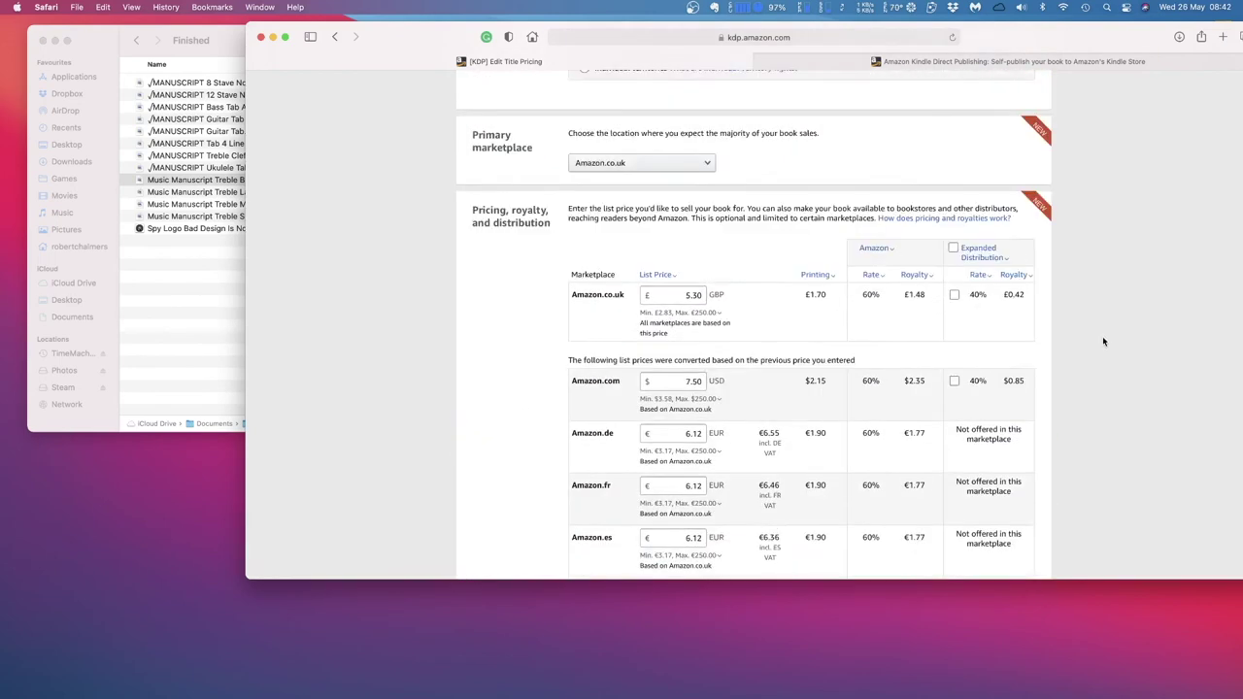
scroll(1103, 340, up, 2)
scroll(1103, 341, down, 5)
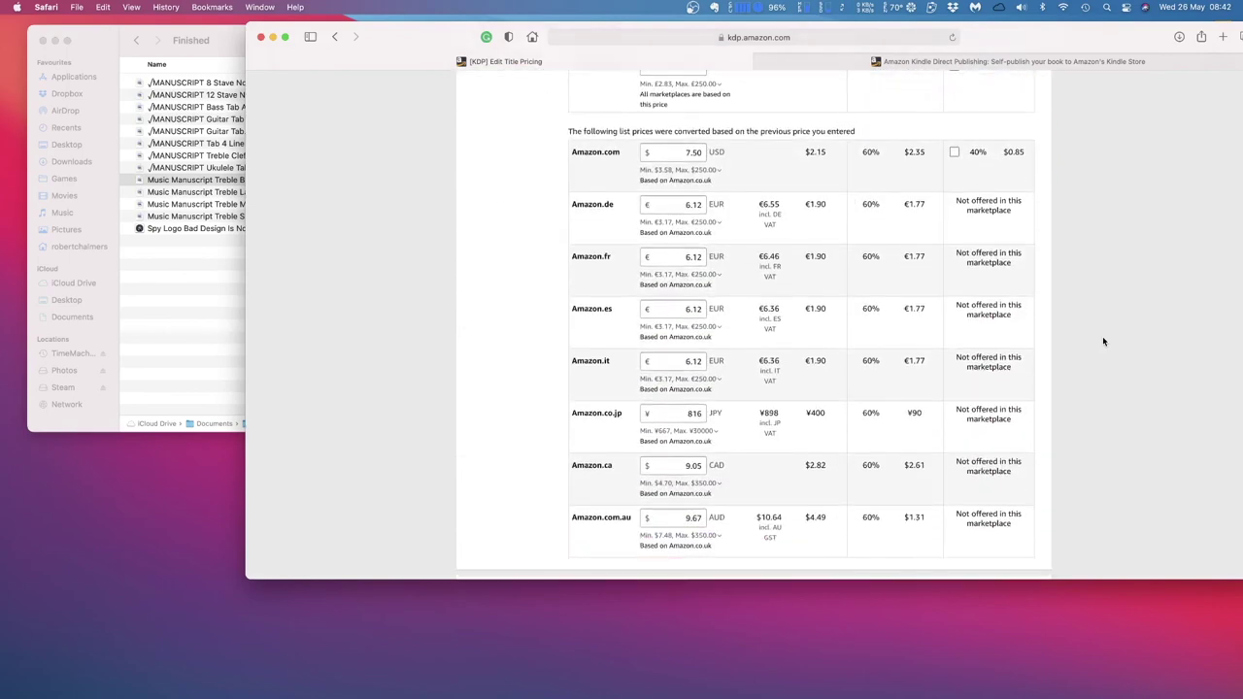
scroll(1103, 341, up, 2)
scroll(1103, 340, down, 1)
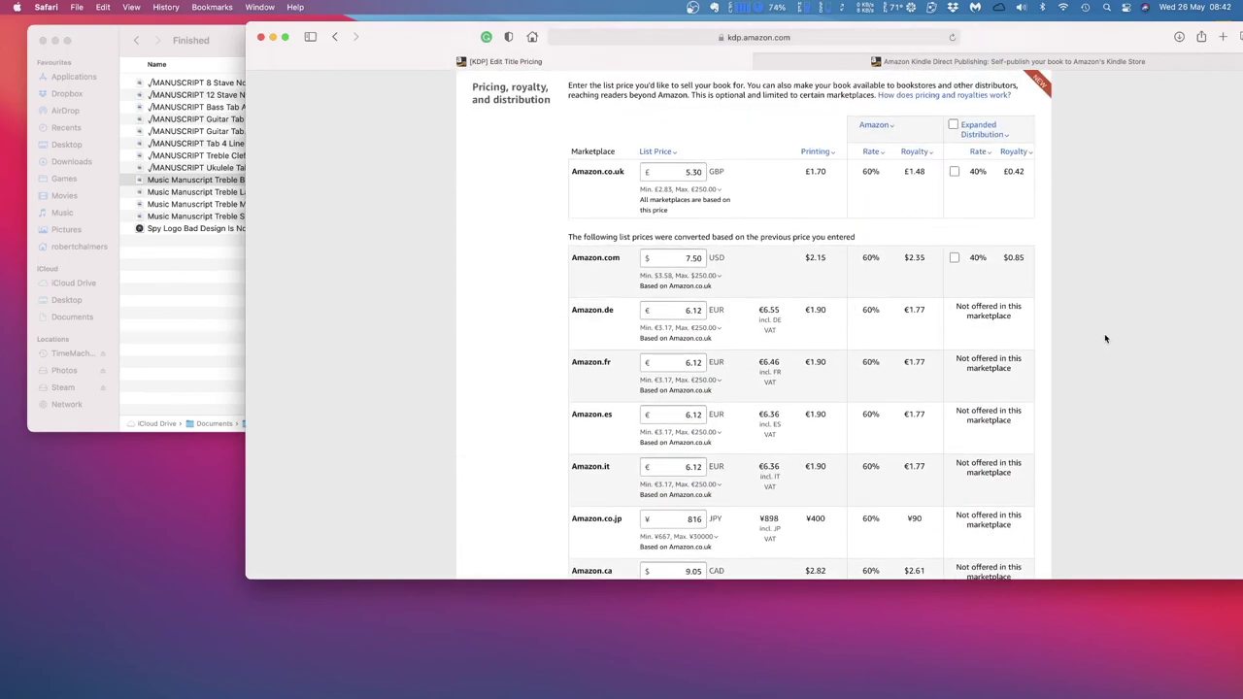
scroll(1104, 338, down, 4)
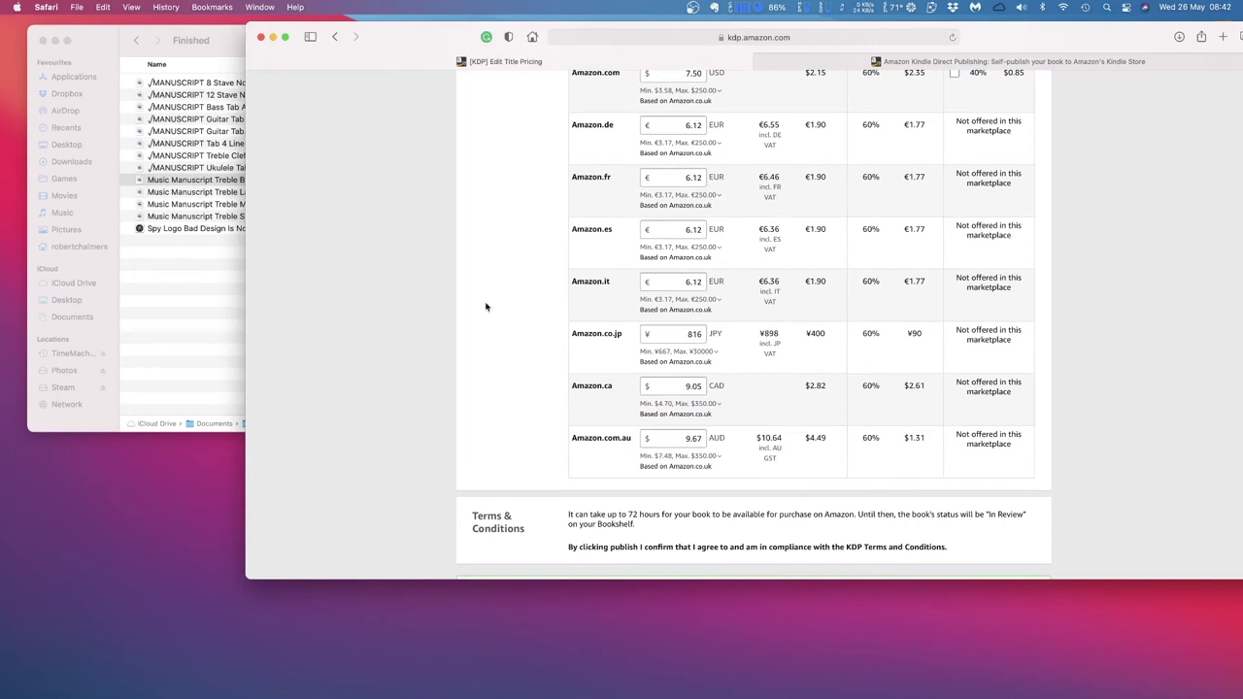
Publish the paperback and dismiss the submission message without starting an eBook edition
scroll(1105, 353, down, 3)
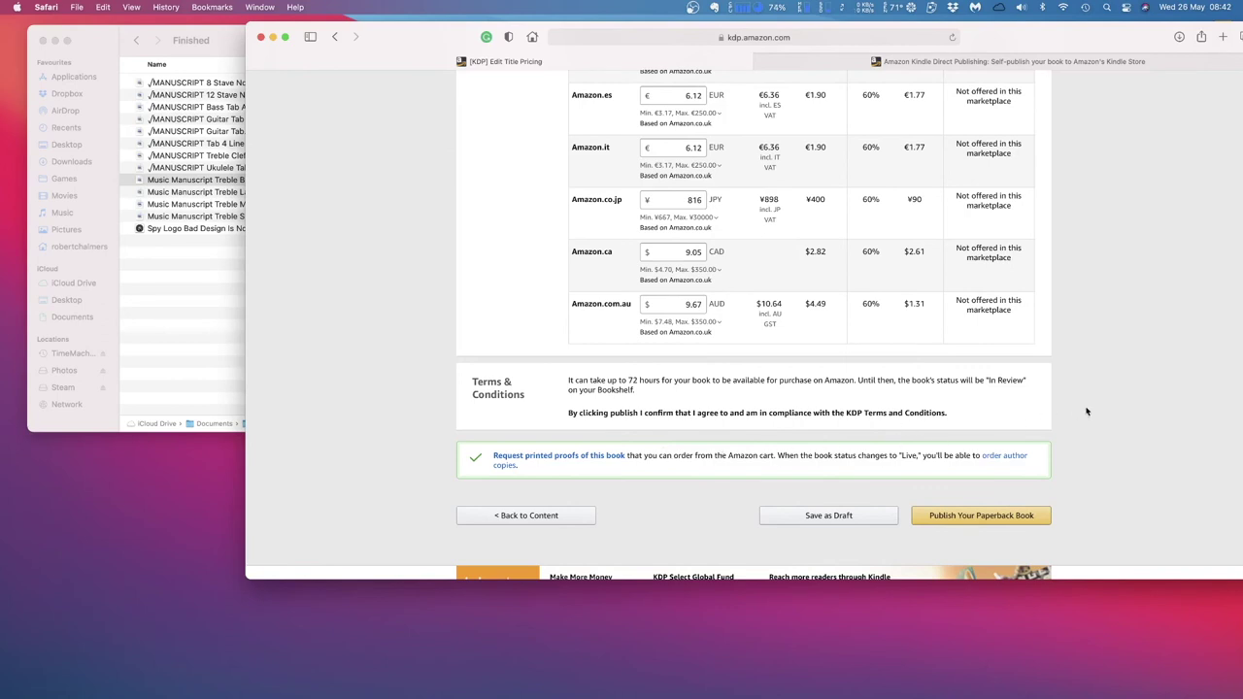
scroll(1083, 408, down, 3)
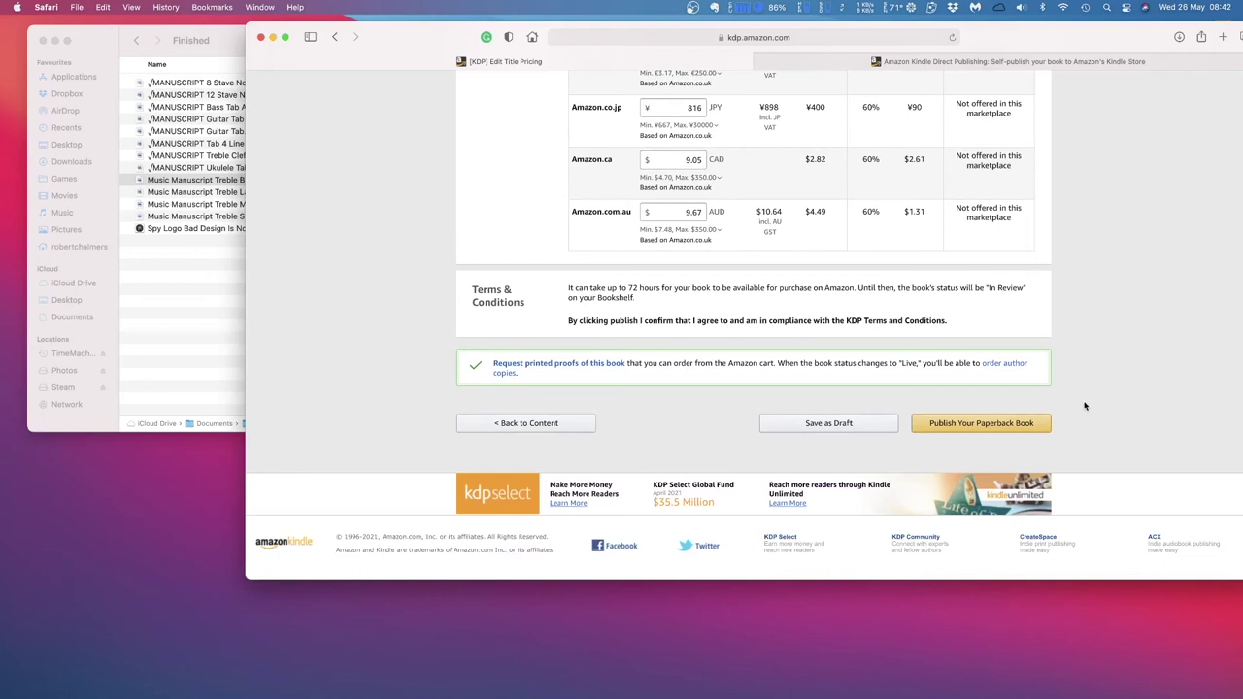
click(979, 428)
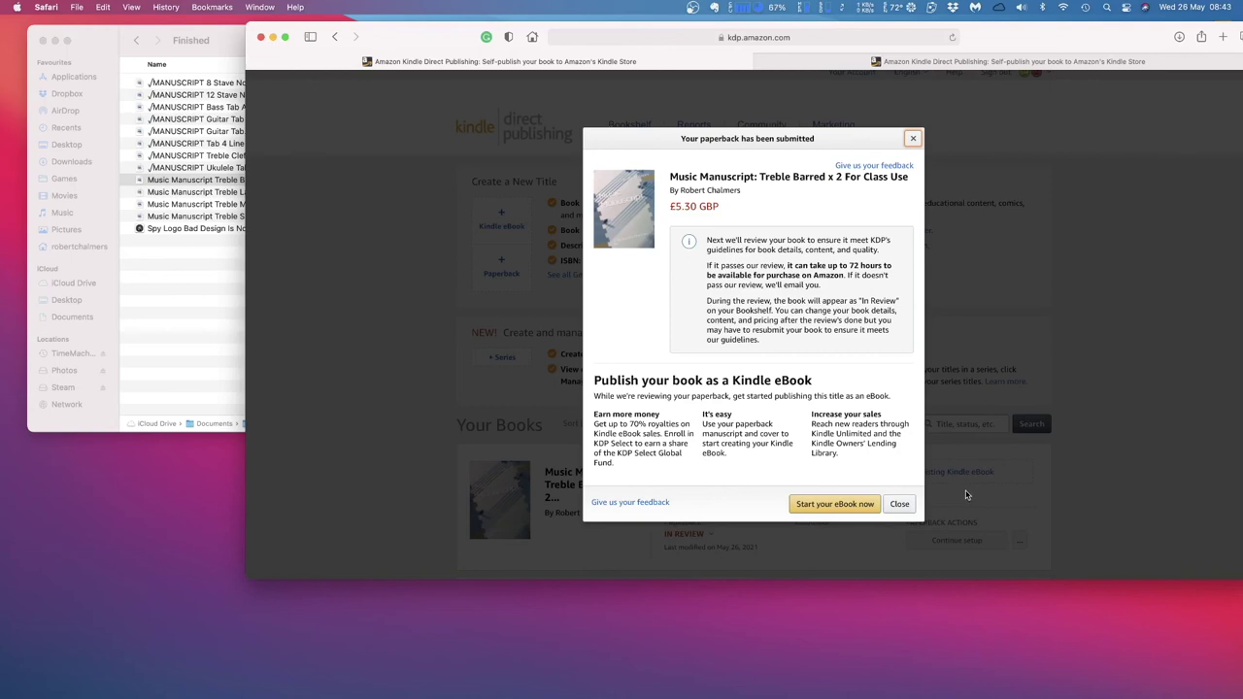
click(898, 505)
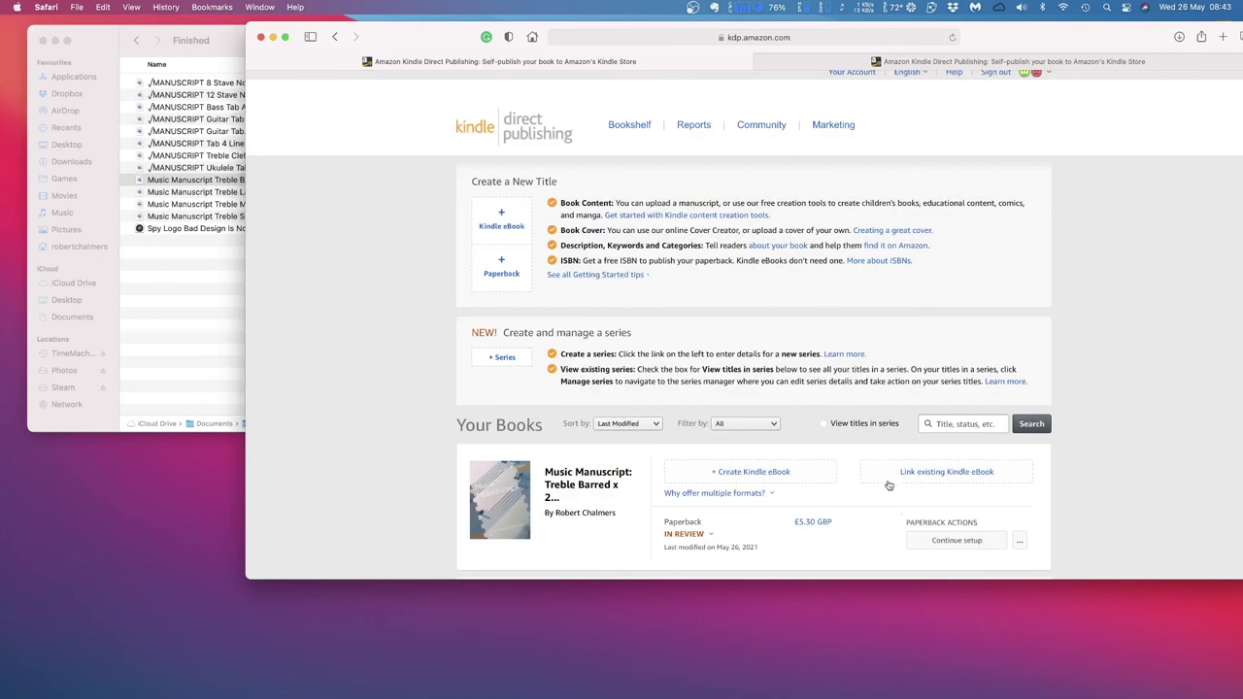
Review the new paperback and the other music manuscript titles on the first bookshelf page, checking their prices and publishing status
scroll(888, 483, down, 2)
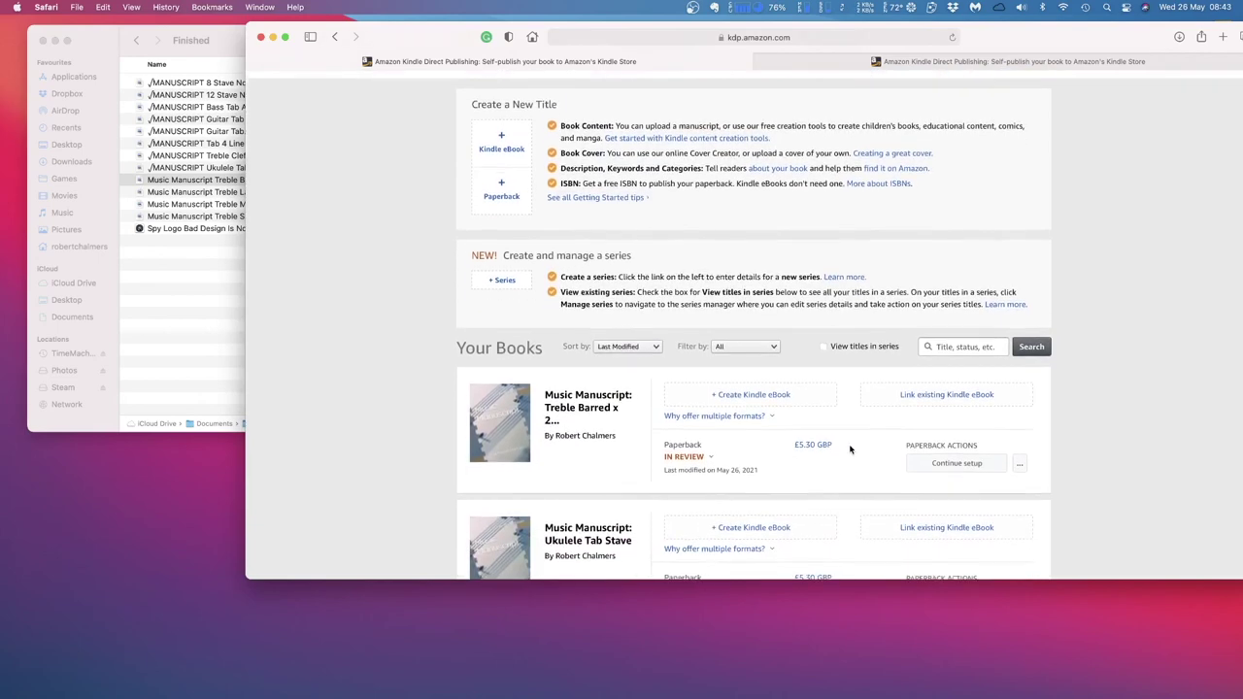
scroll(715, 223, up, 2)
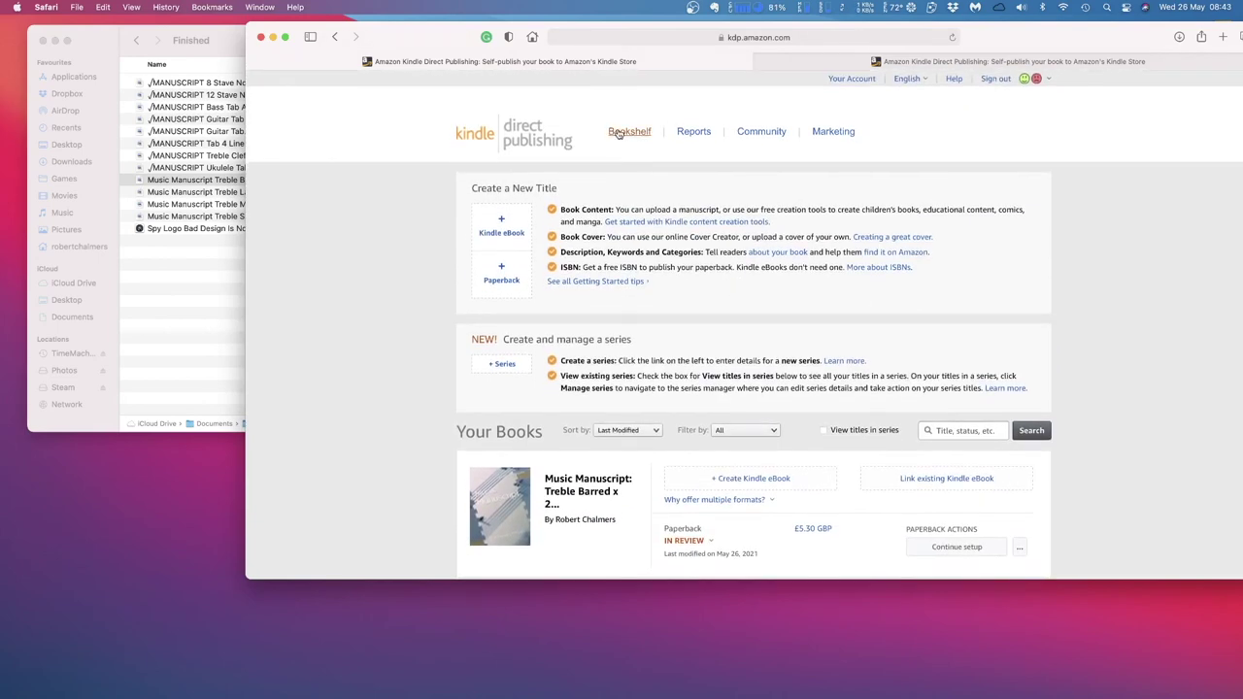
scroll(629, 136, down, 1)
scroll(862, 314, down, 8)
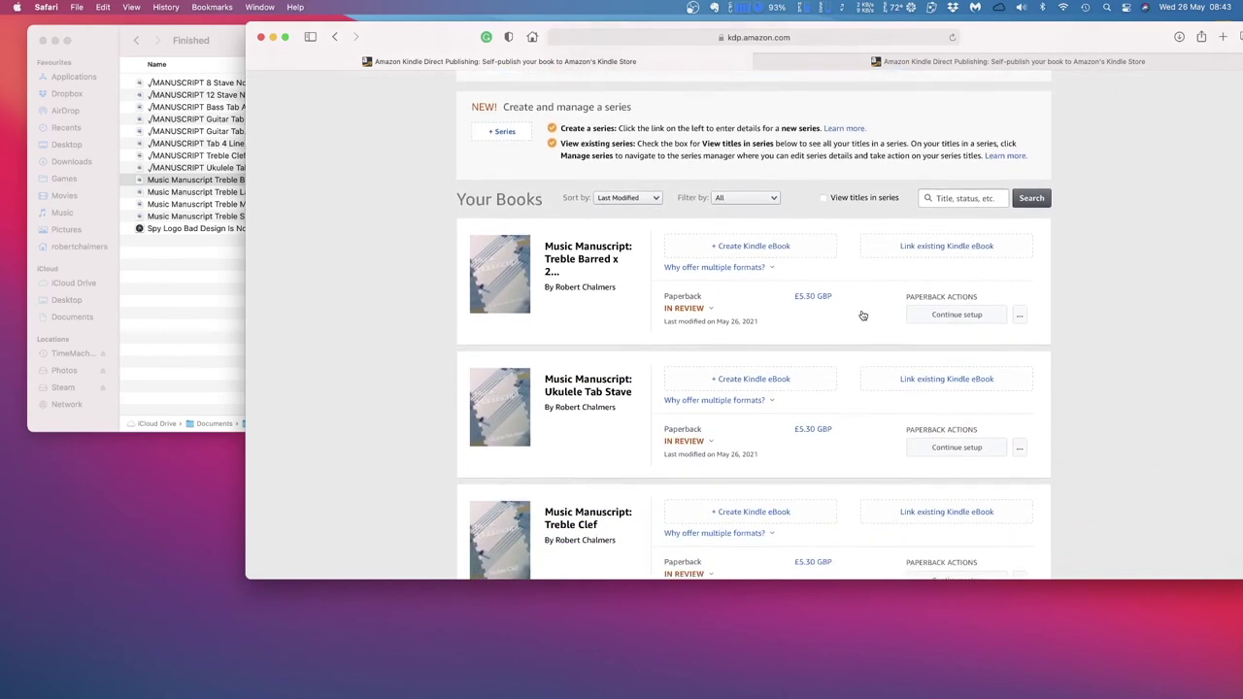
scroll(862, 314, down, 12)
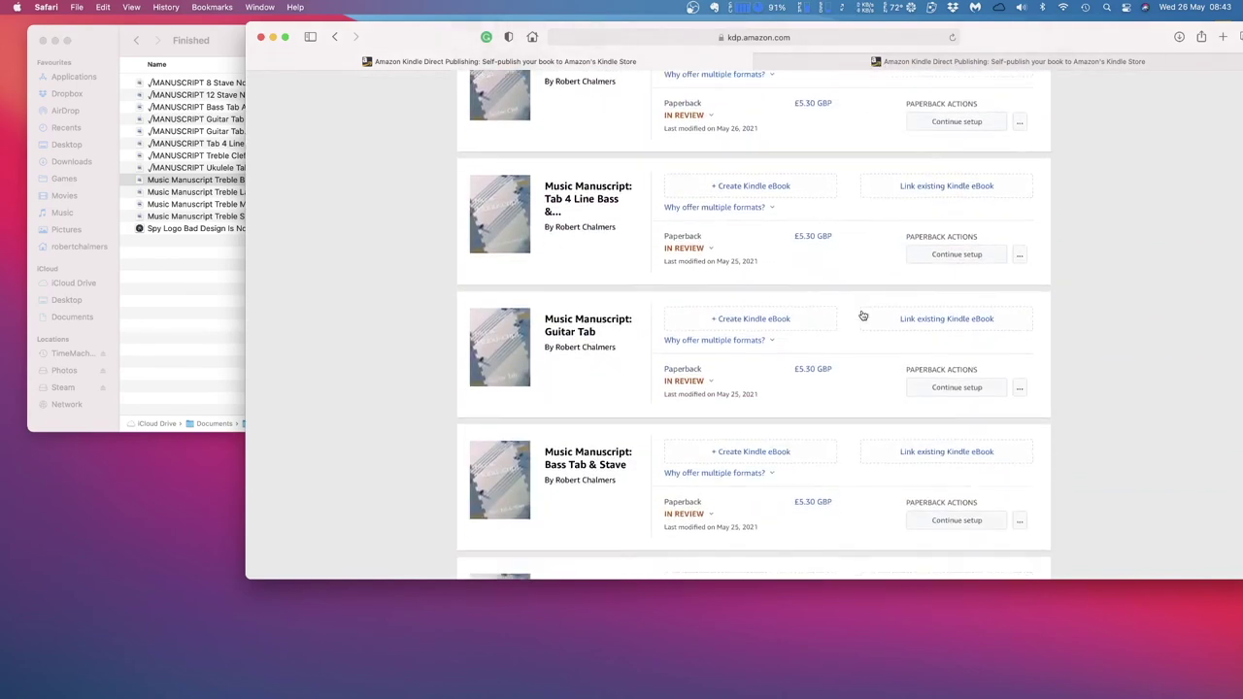
scroll(862, 314, down, 3)
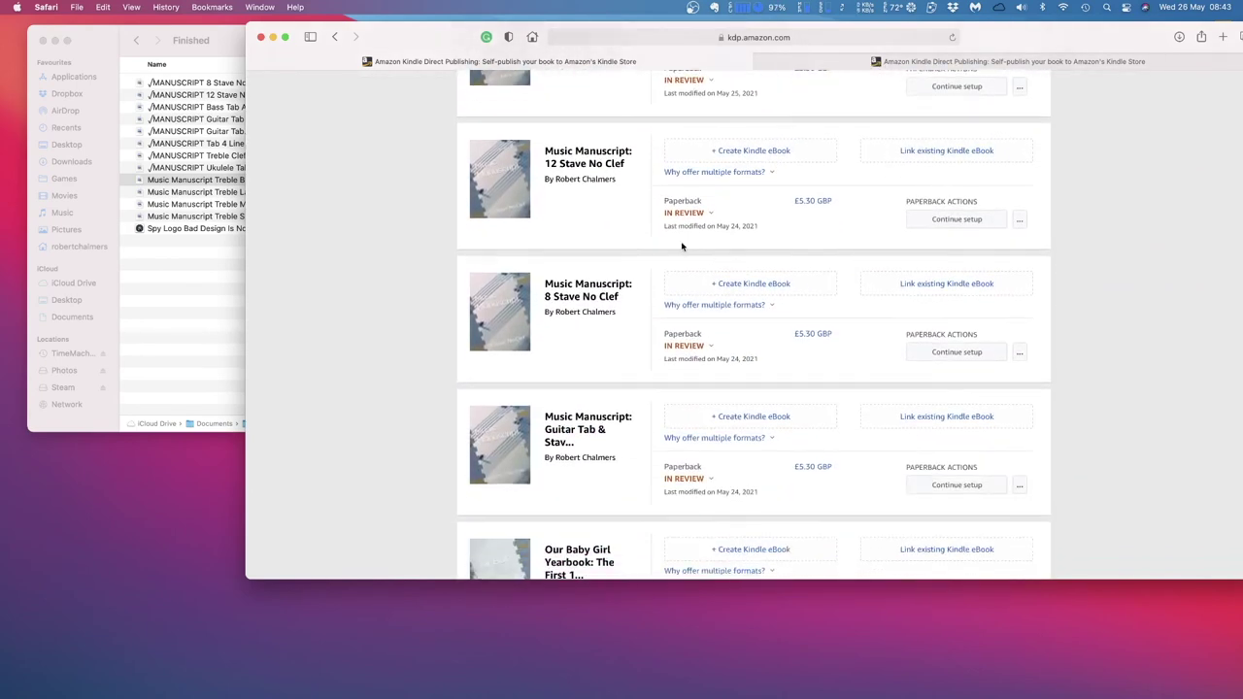
click(714, 344)
scroll(716, 344, down, 5)
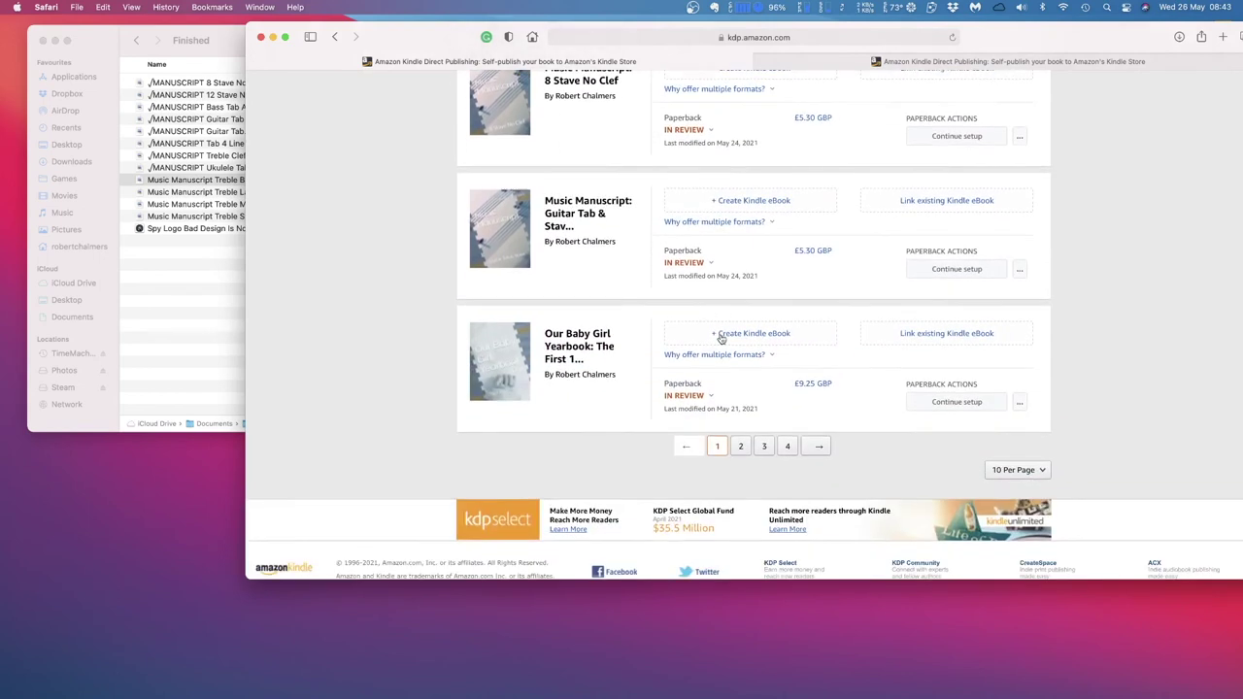
scroll(721, 353, down, 1)
Go to the second bookshelf page and check the publishing status of the Our Baby Boy Yearbook paperback
click(740, 412)
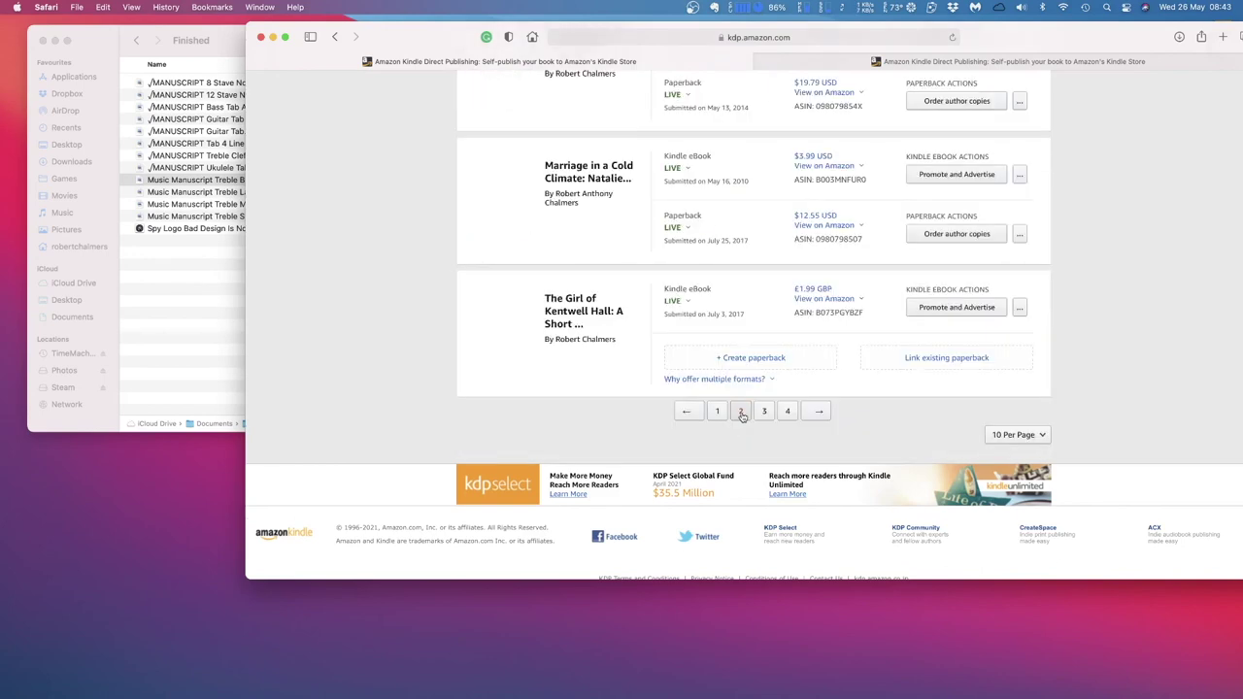
scroll(744, 403, up, 10)
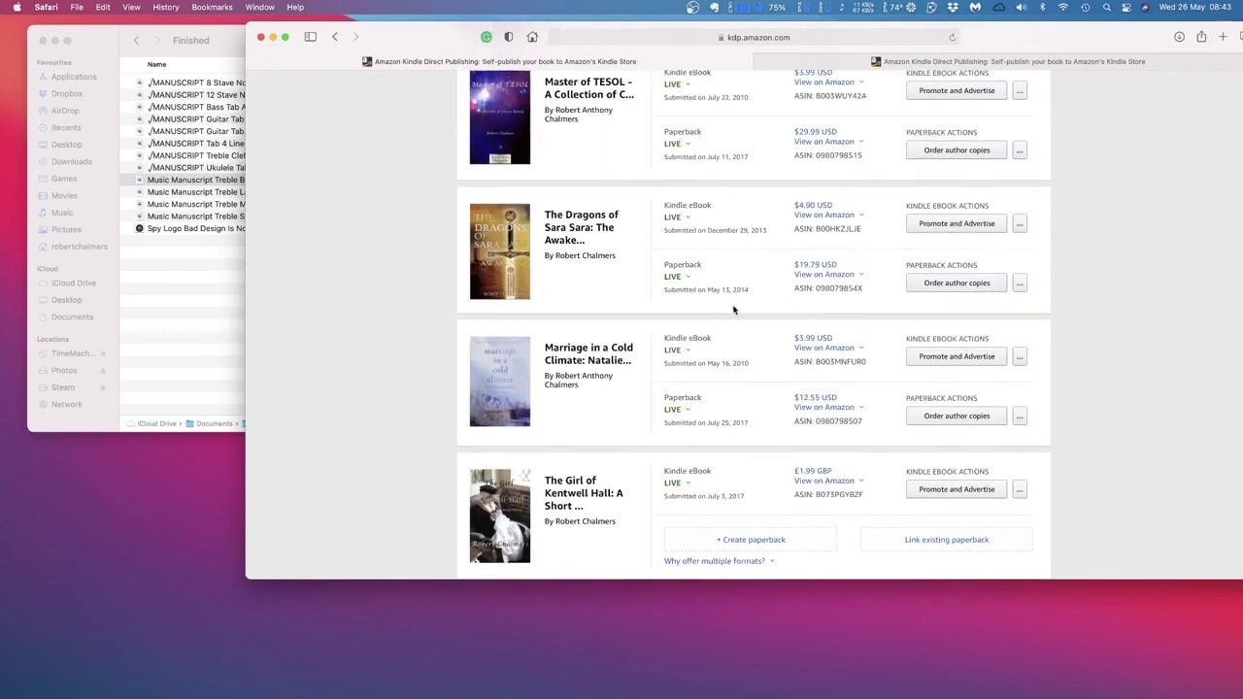
scroll(733, 310, up, 10)
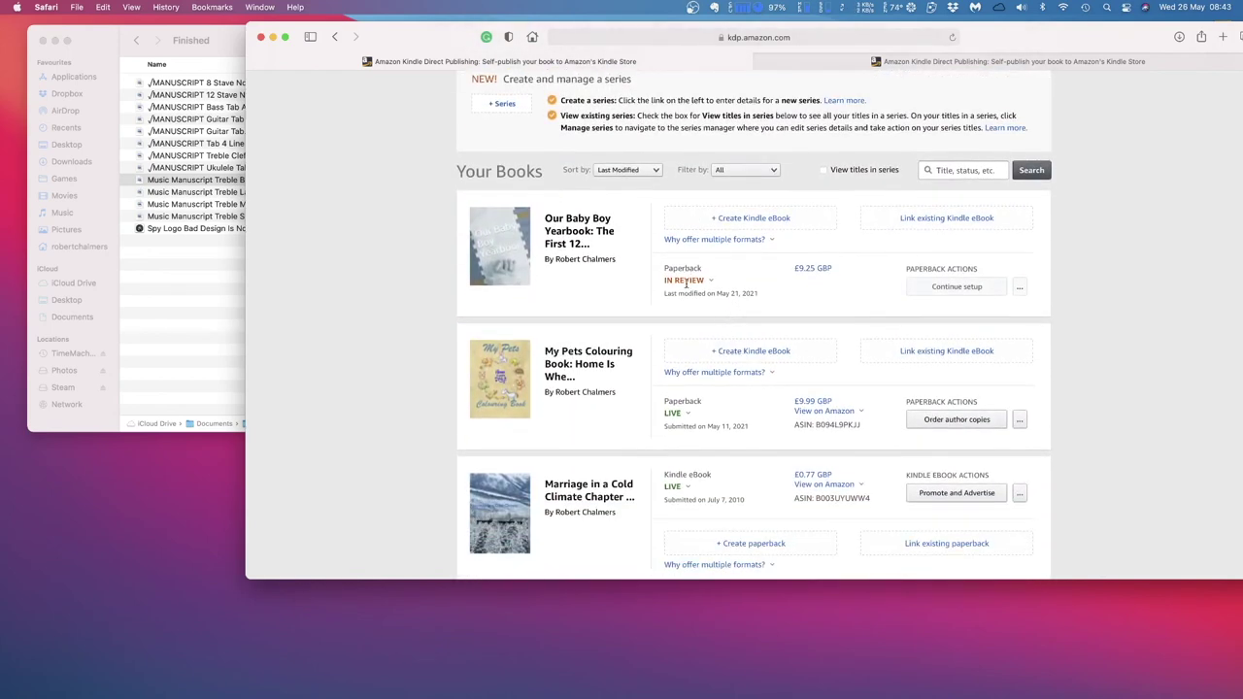
click(685, 281)
scroll(769, 355, down, 3)
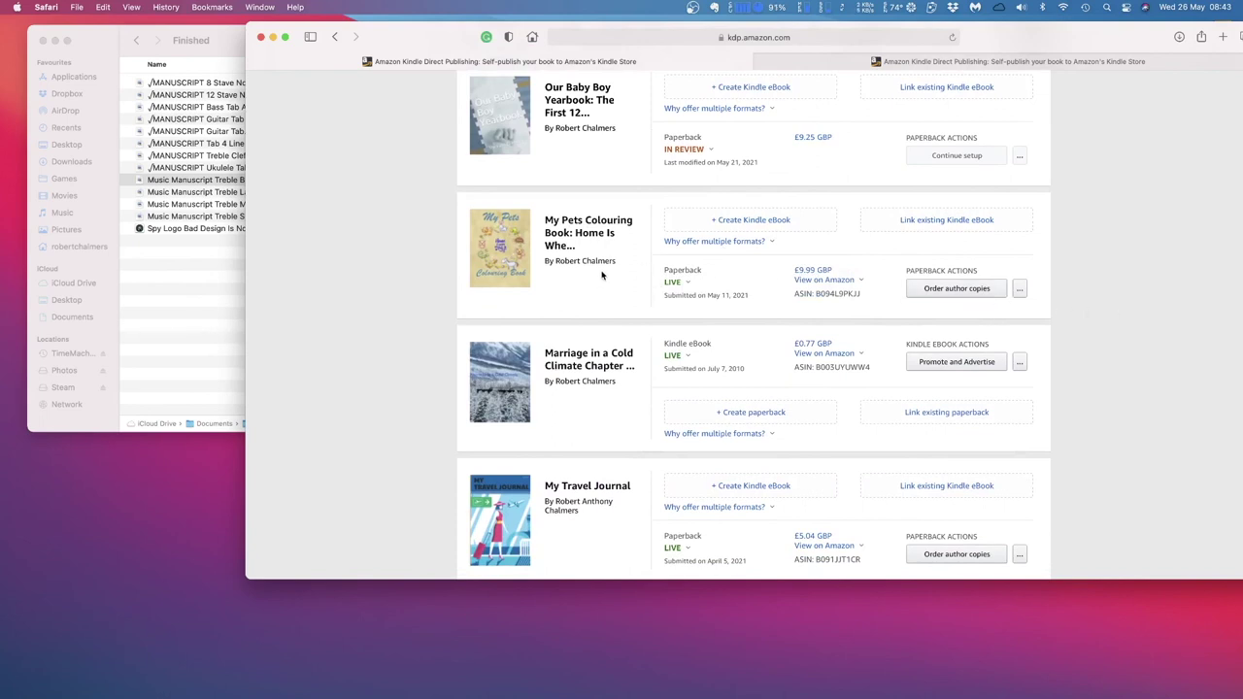
Review the remaining titles on the second bookshelf page, down to The Girl of Kentwell Hall, and open the third page
scroll(601, 276, down, 1)
scroll(601, 276, down, 4)
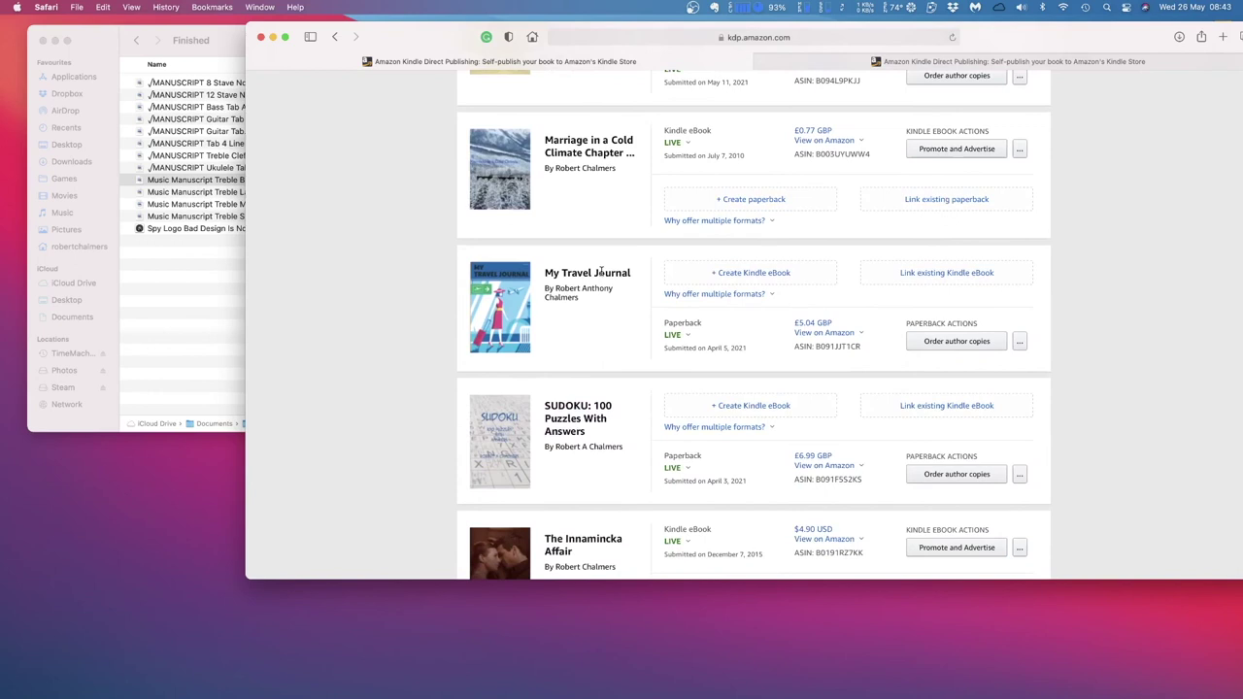
scroll(601, 274, down, 2)
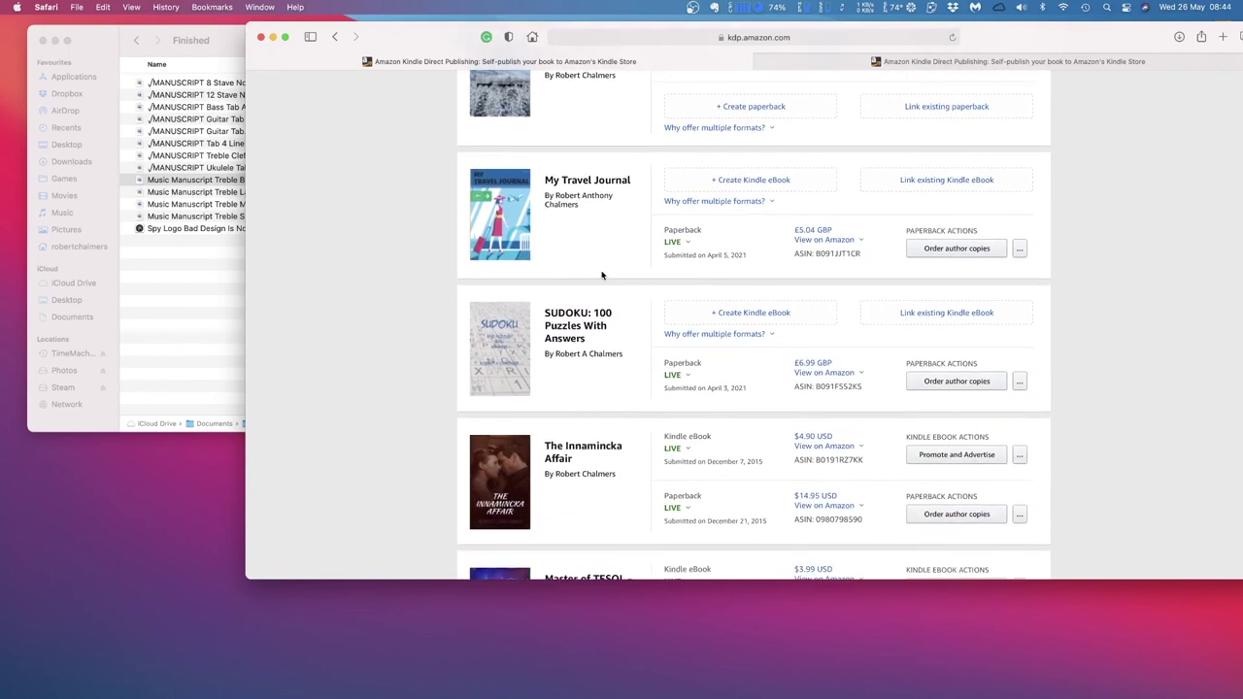
scroll(601, 276, down, 2)
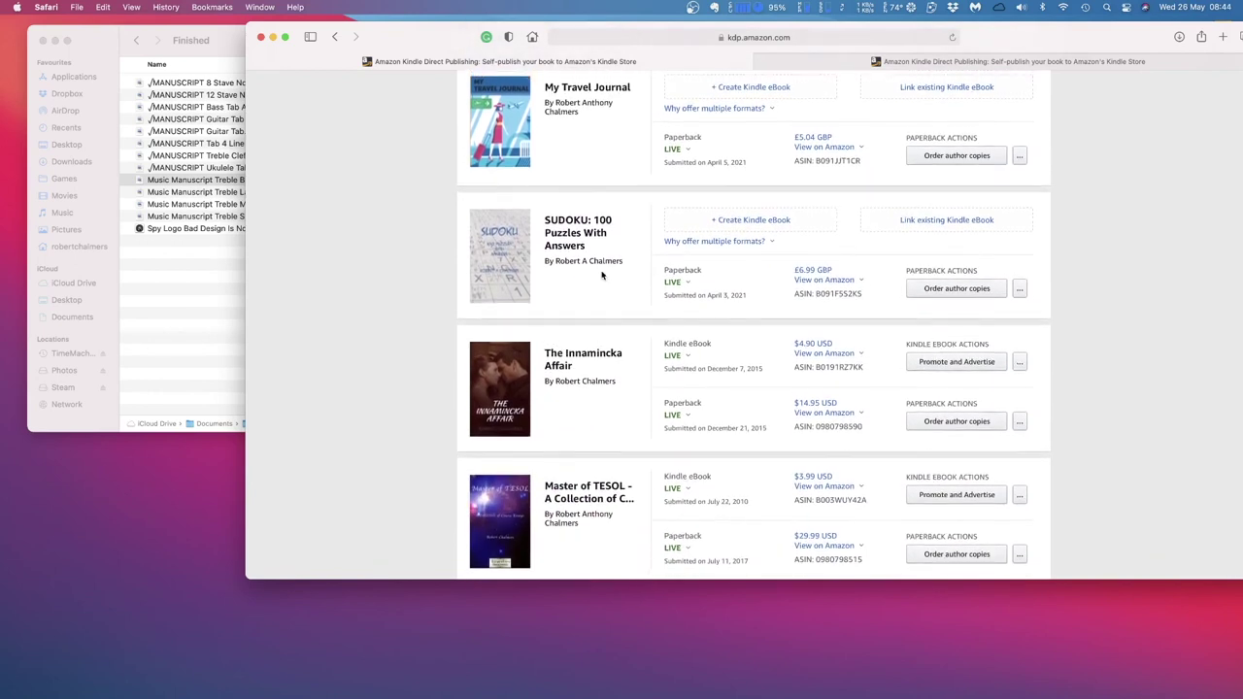
scroll(601, 275, down, 1)
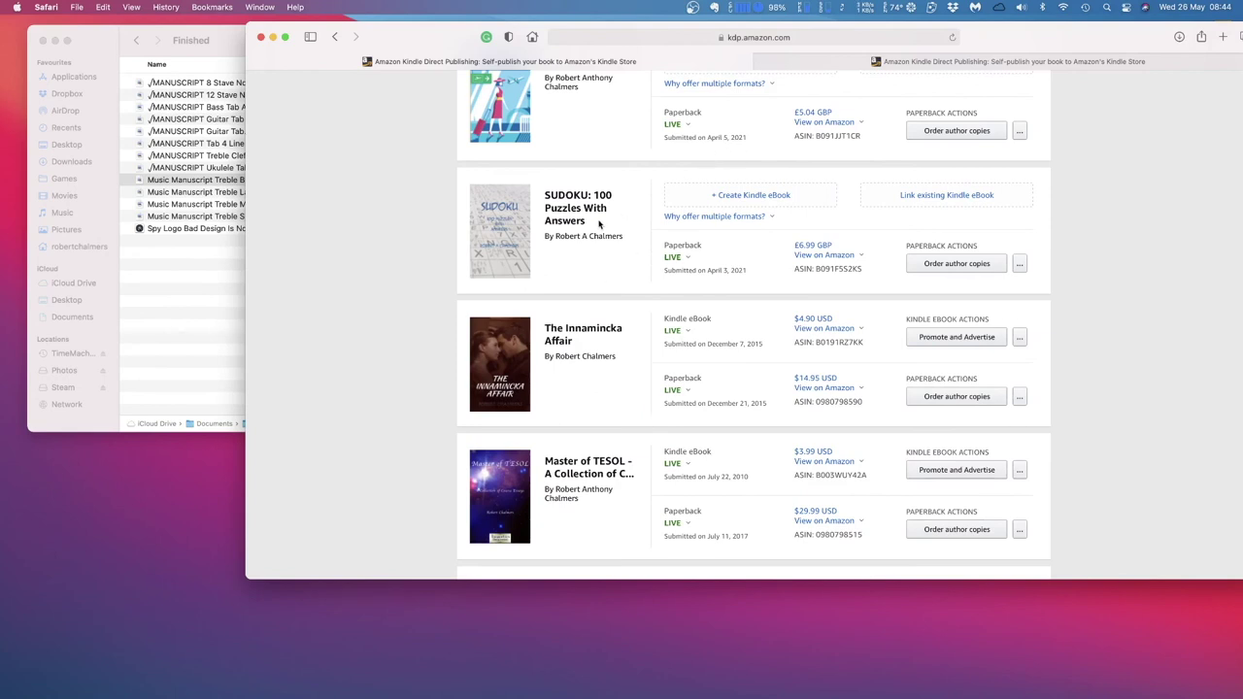
scroll(613, 250, down, 2)
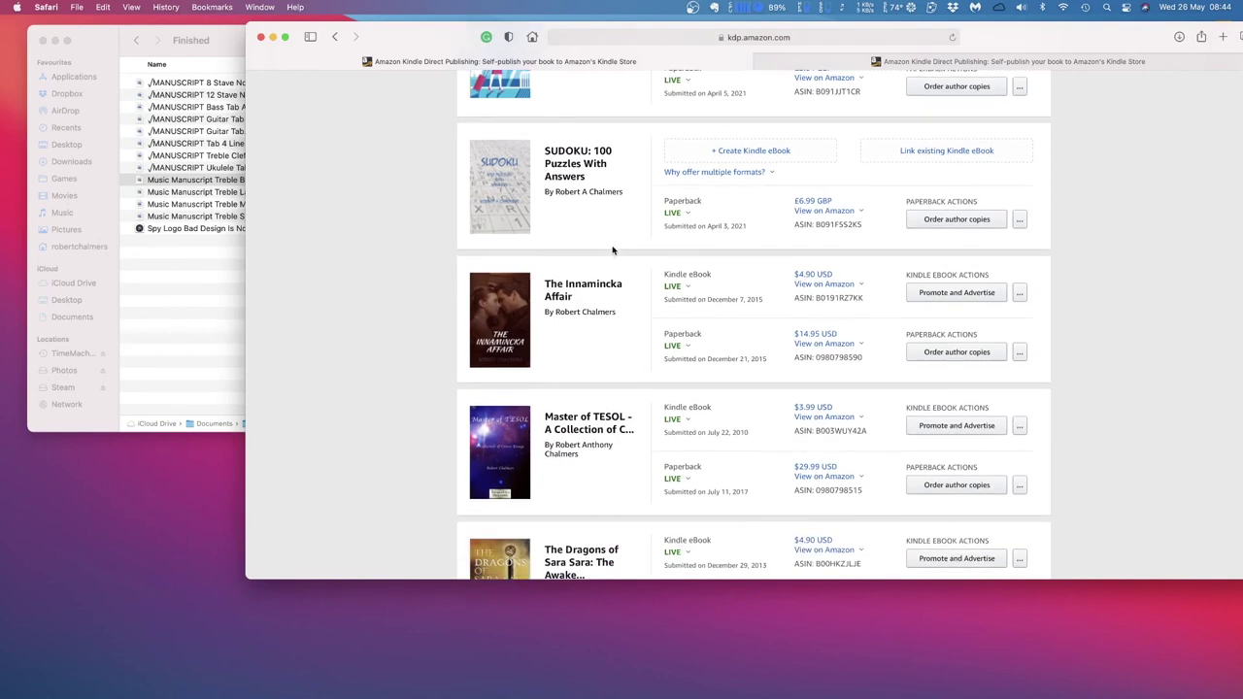
scroll(613, 251, down, 5)
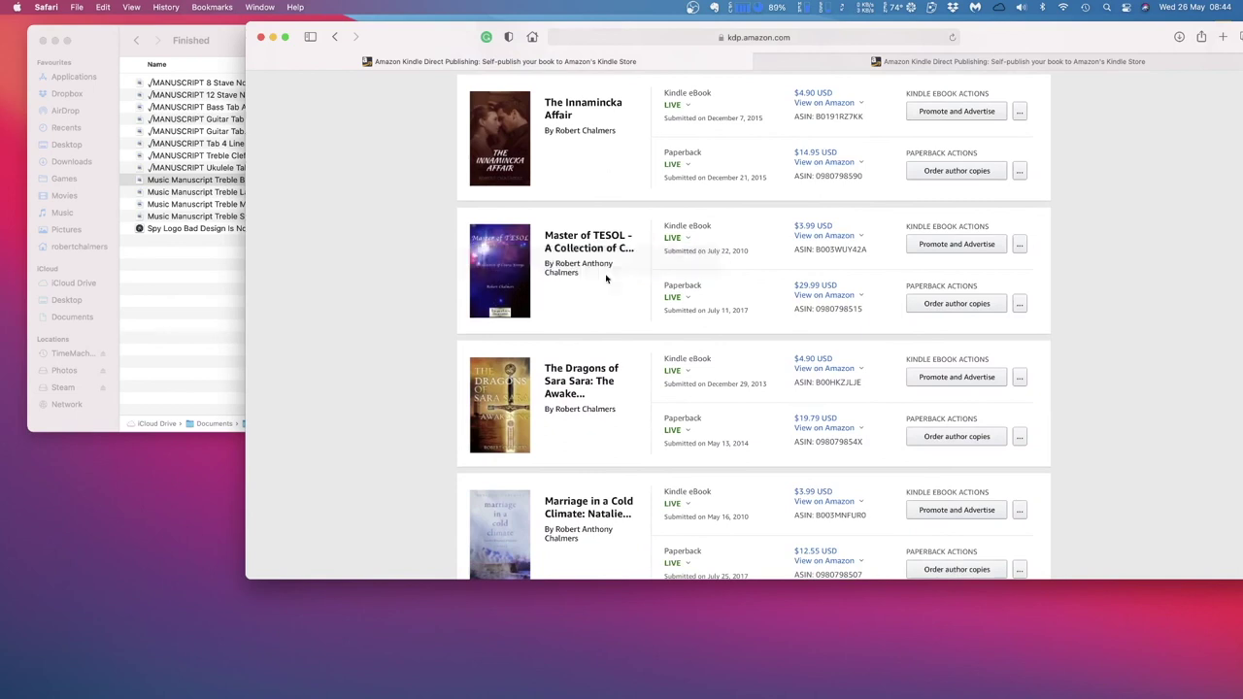
scroll(605, 290, down, 3)
scroll(604, 289, down, 2)
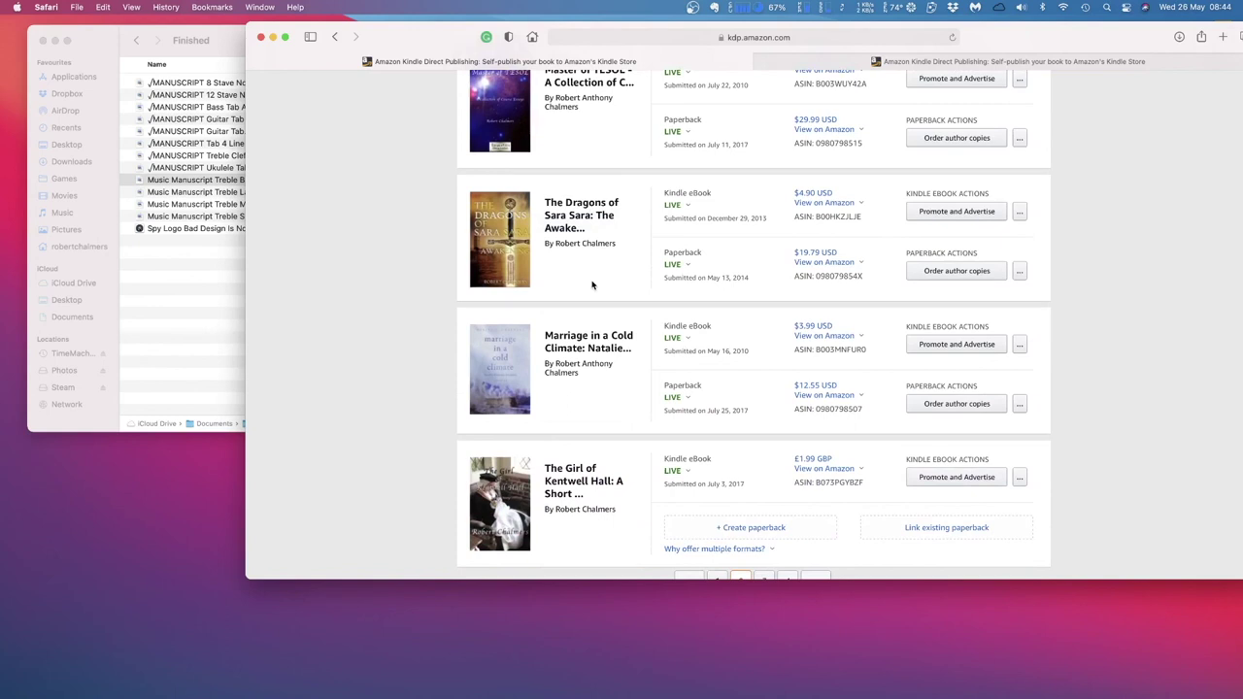
scroll(595, 291, down, 3)
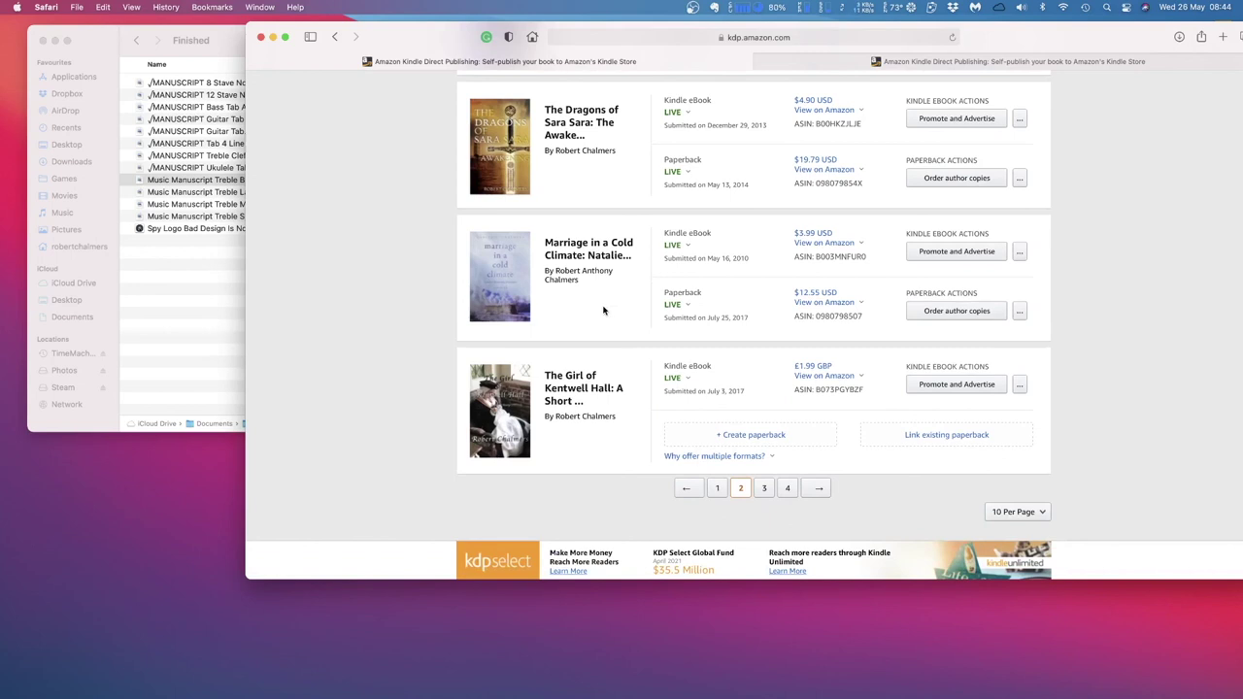
scroll(598, 307, down, 3)
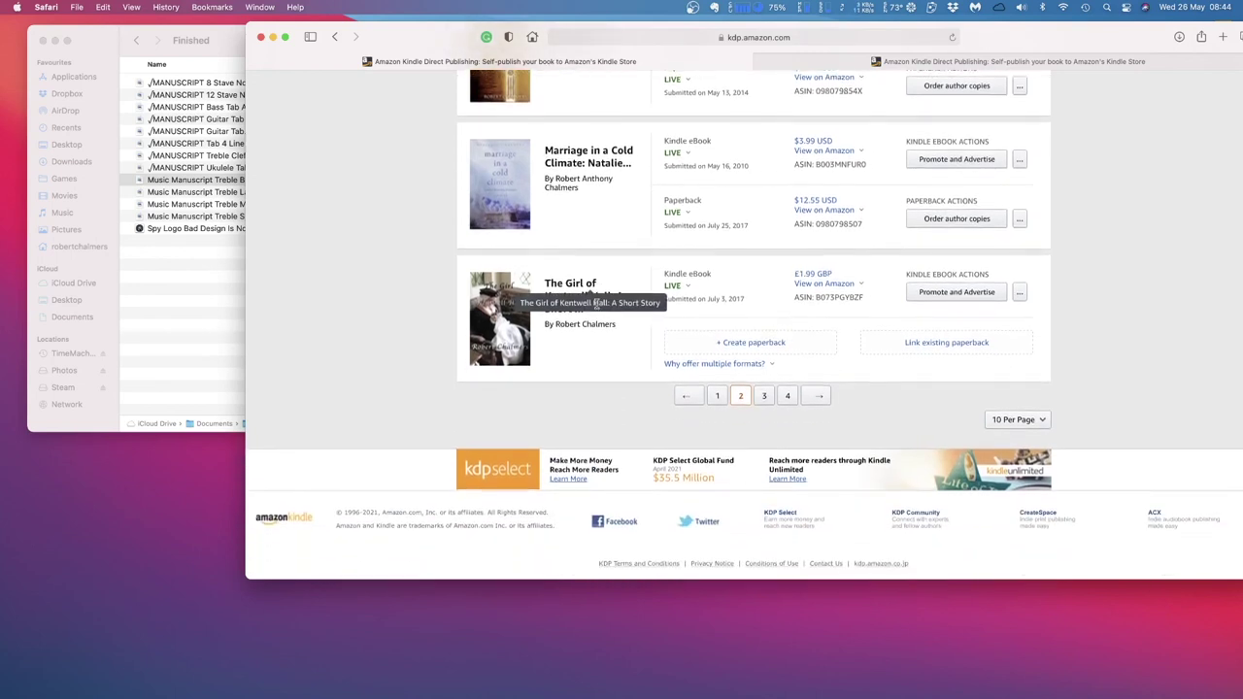
scroll(587, 243, up, 1)
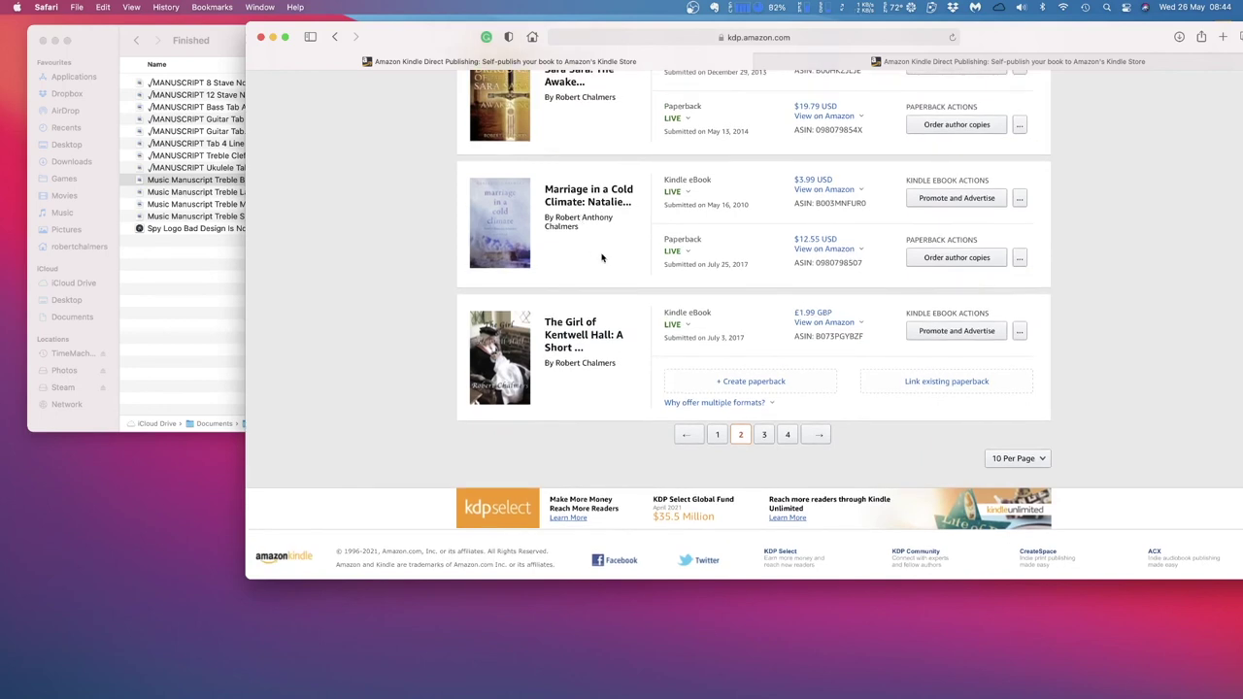
scroll(599, 259, down, 1)
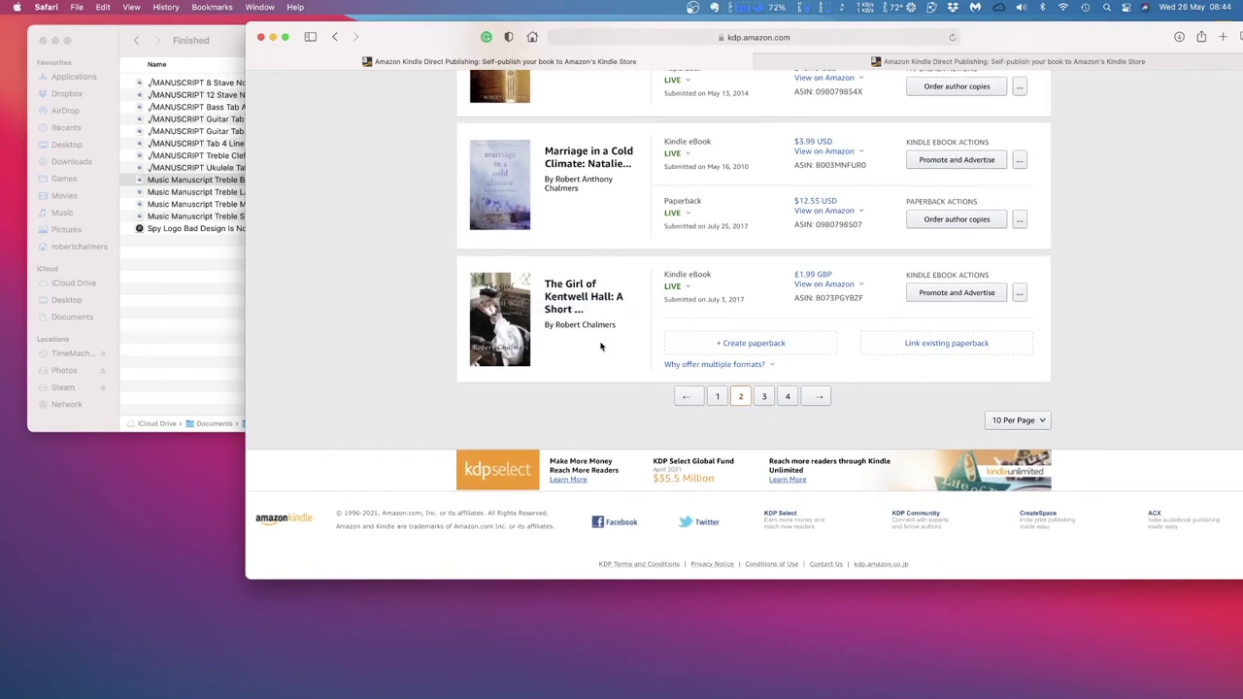
click(764, 396)
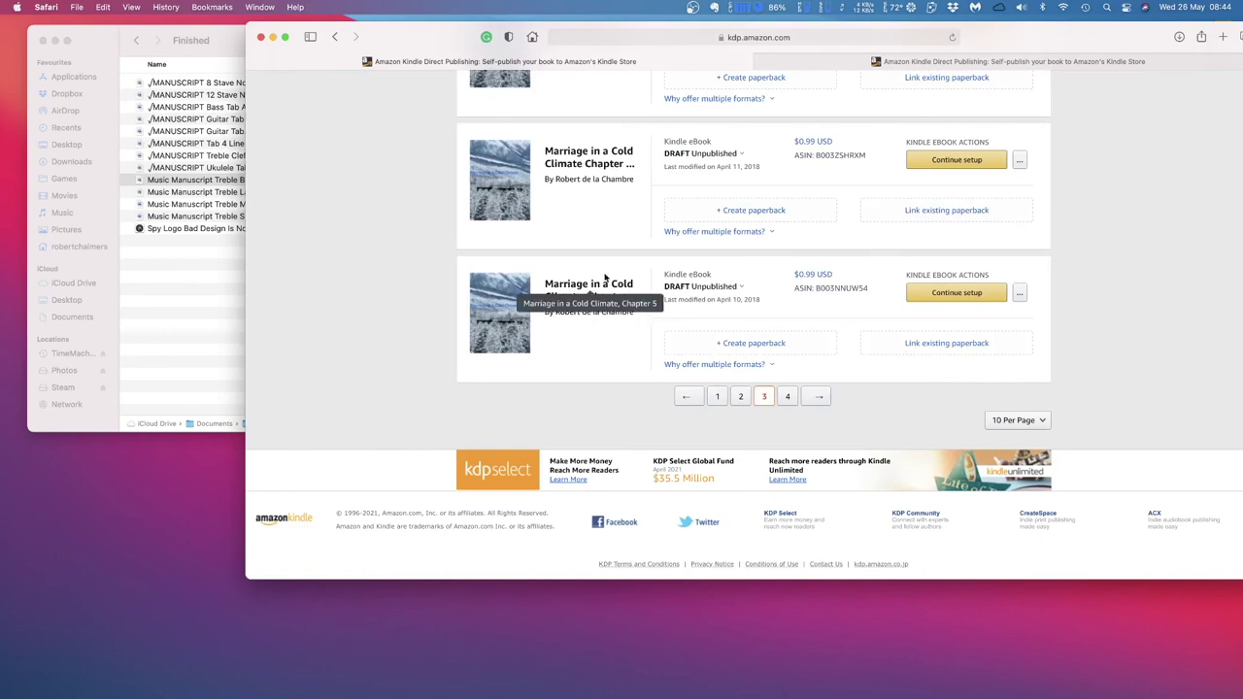
Review the titles on the third bookshelf page, from the Marriage in a Cold Climate chapters back up to 5 Pip Forex
scroll(604, 279, up, 5)
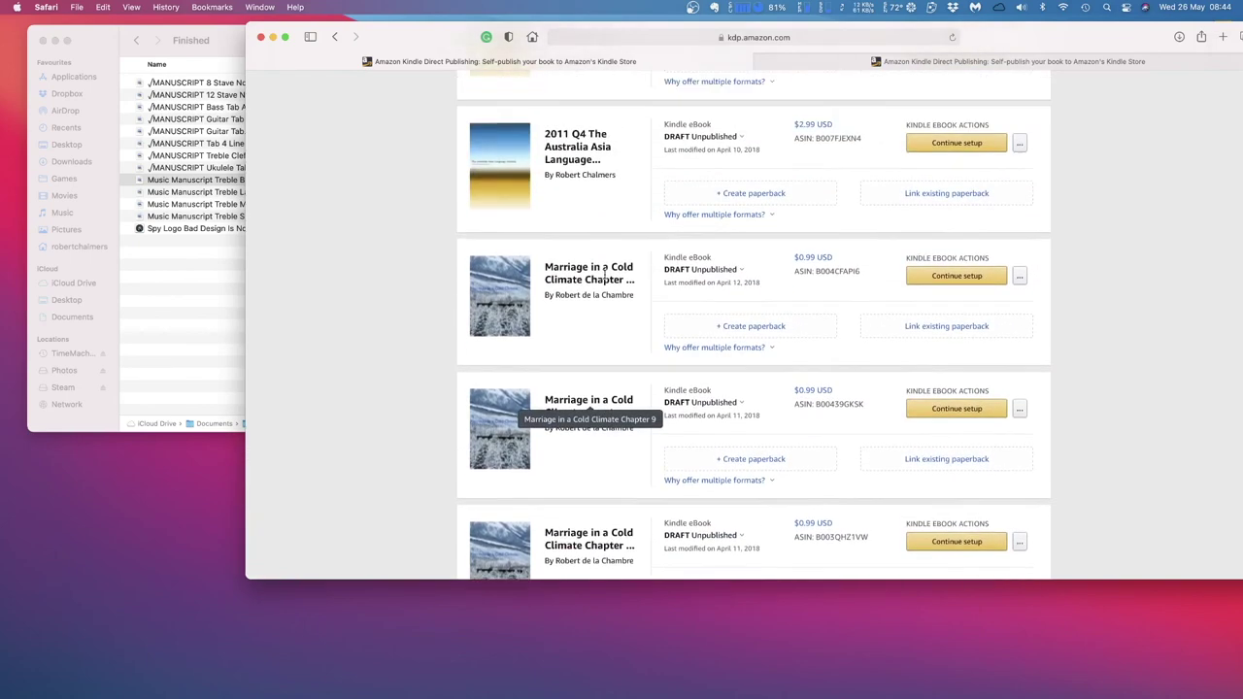
scroll(604, 277, down, 5)
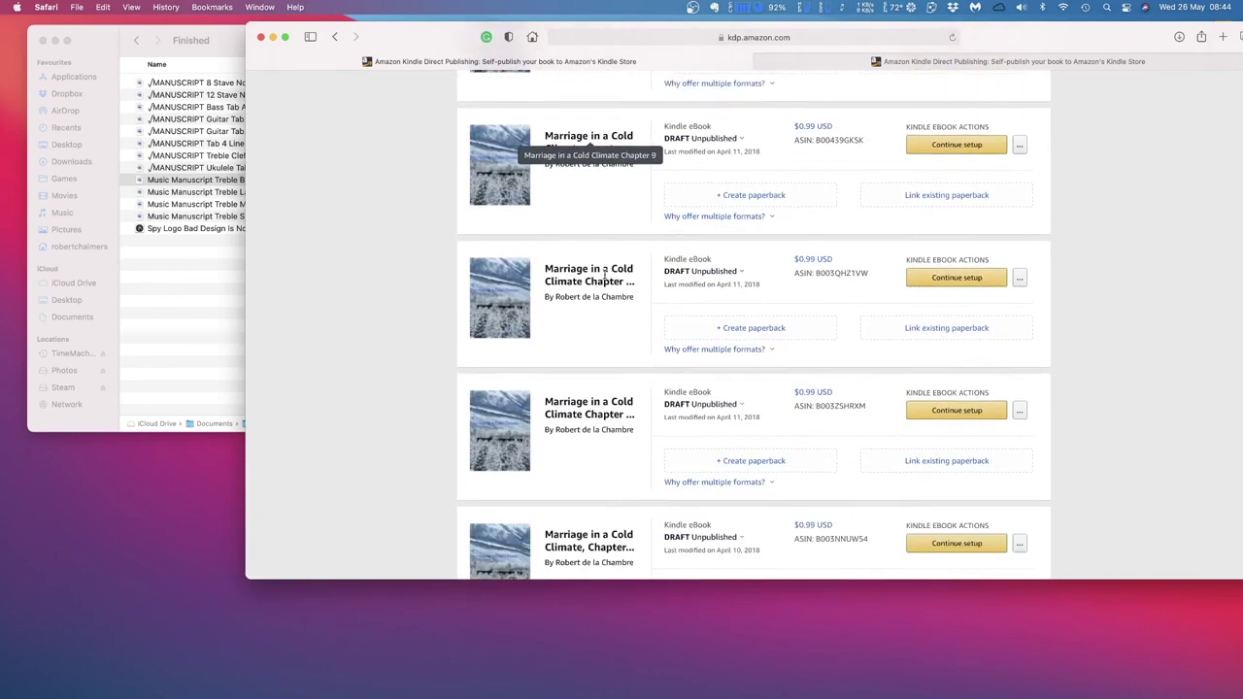
scroll(604, 276, down, 5)
scroll(603, 278, up, 10)
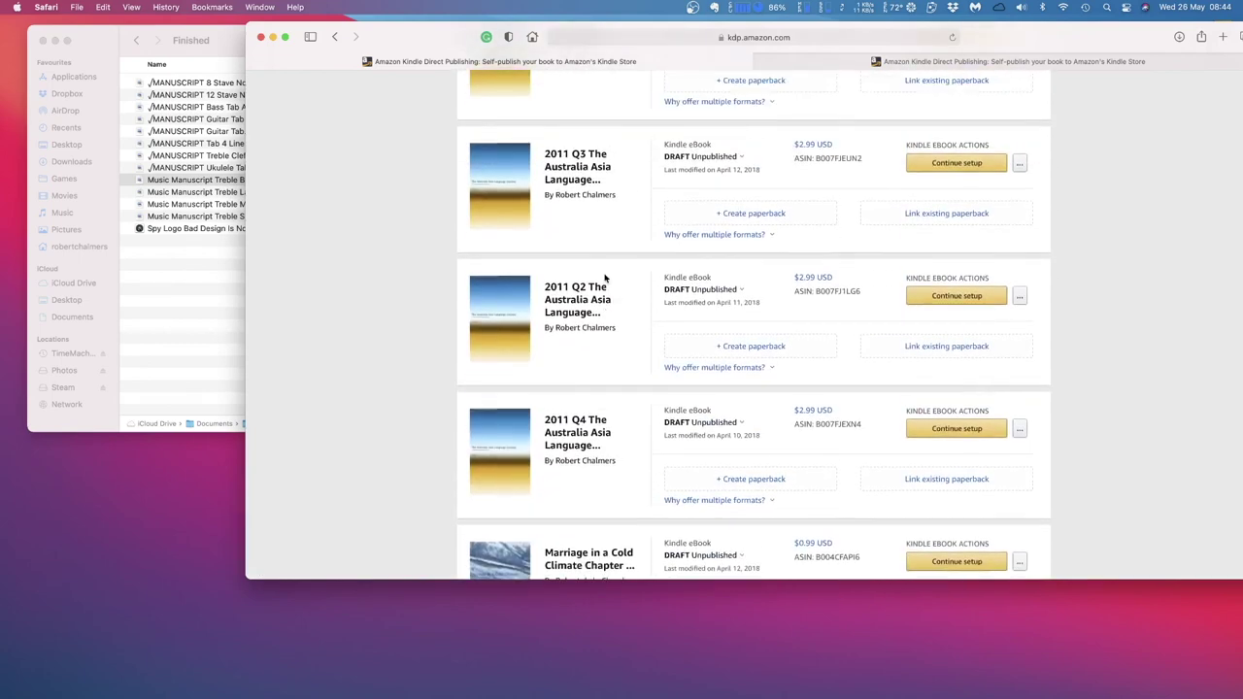
scroll(604, 278, up, 2)
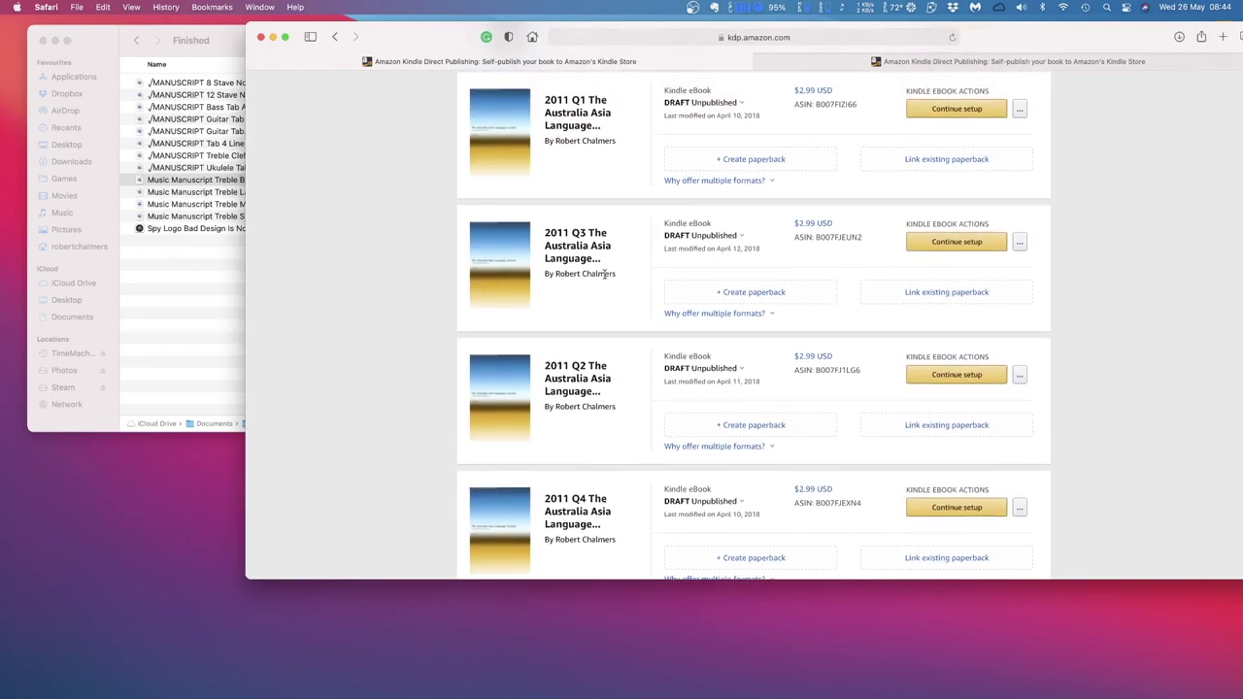
scroll(604, 277, up, 4)
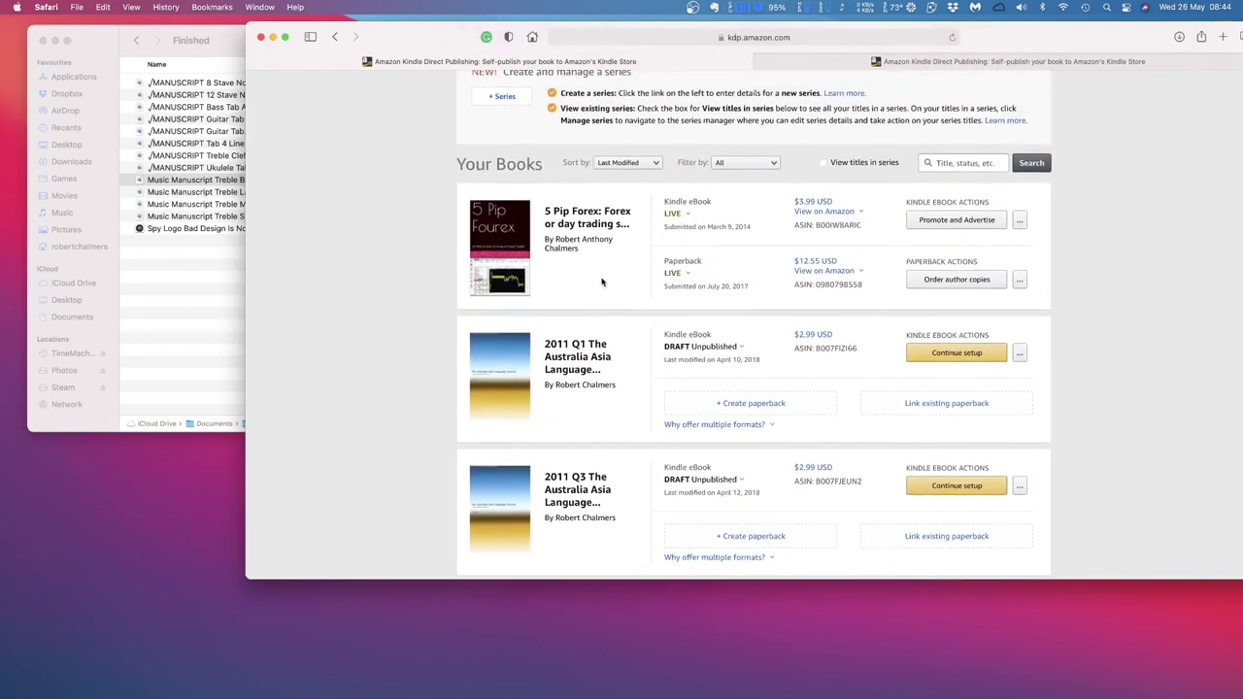
scroll(601, 282, up, 5)
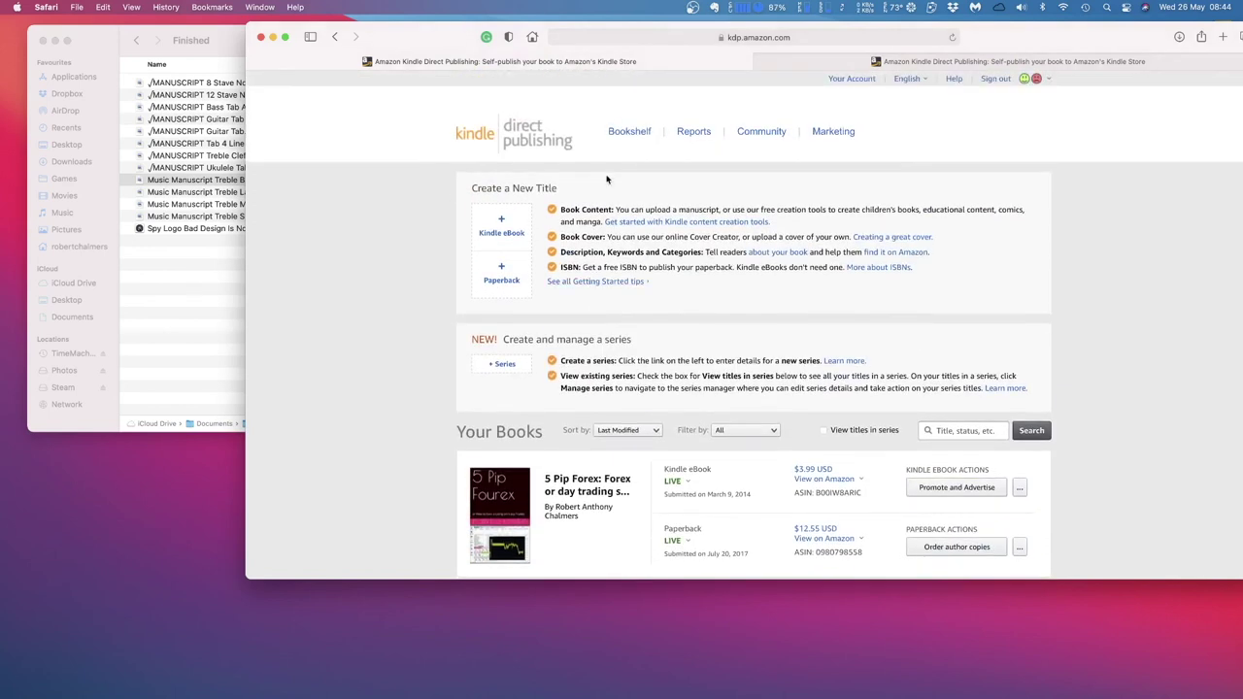
Return to the first page of the bookshelf and check the publishing status of the music manuscript paperbacks
click(624, 131)
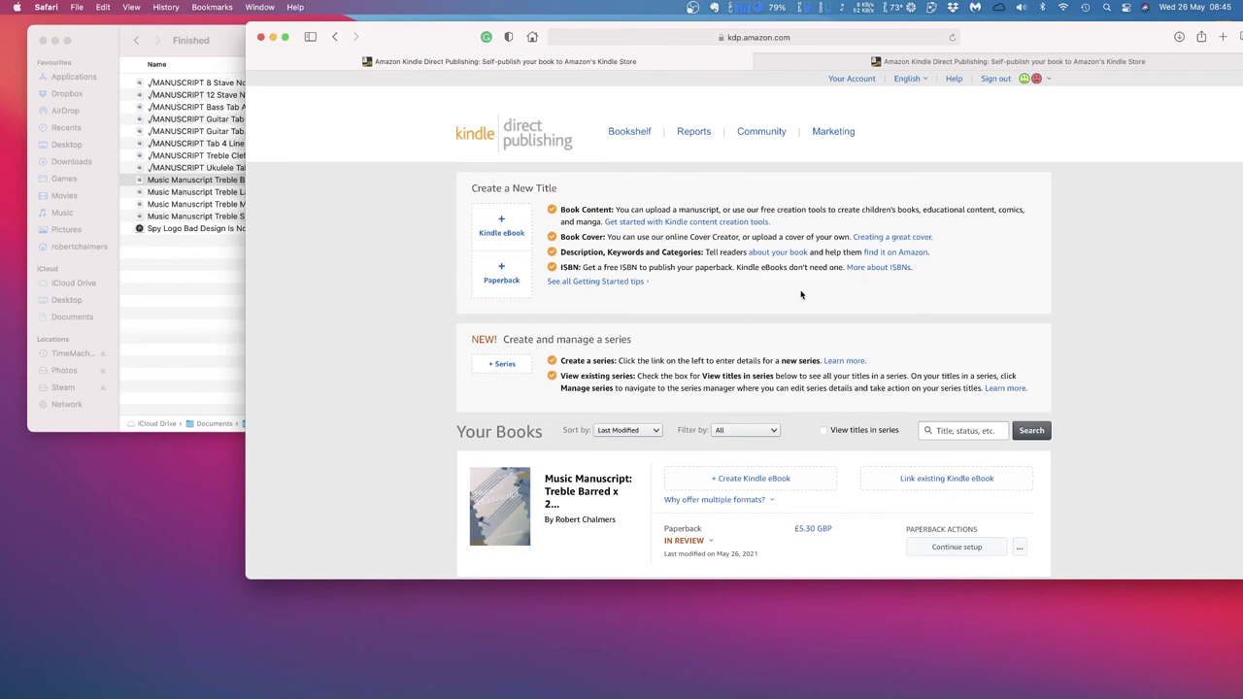
scroll(801, 294, down, 5)
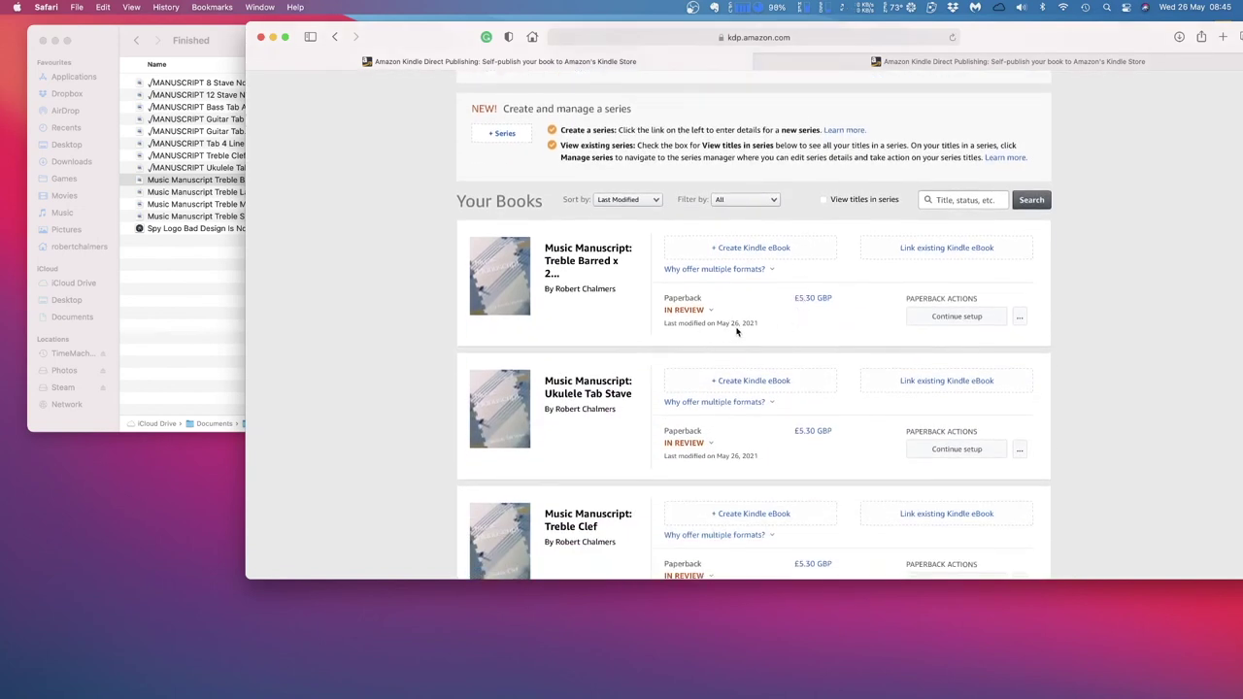
scroll(735, 331, down, 5)
scroll(736, 331, down, 4)
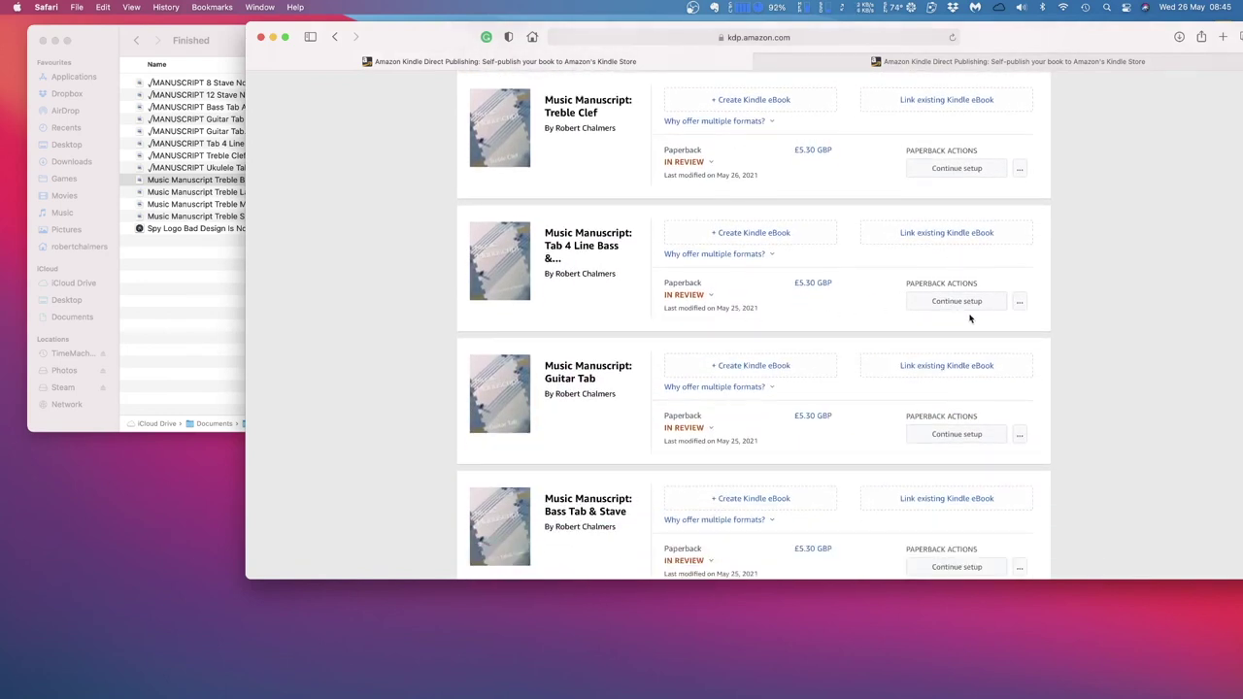
scroll(913, 361, down, 8)
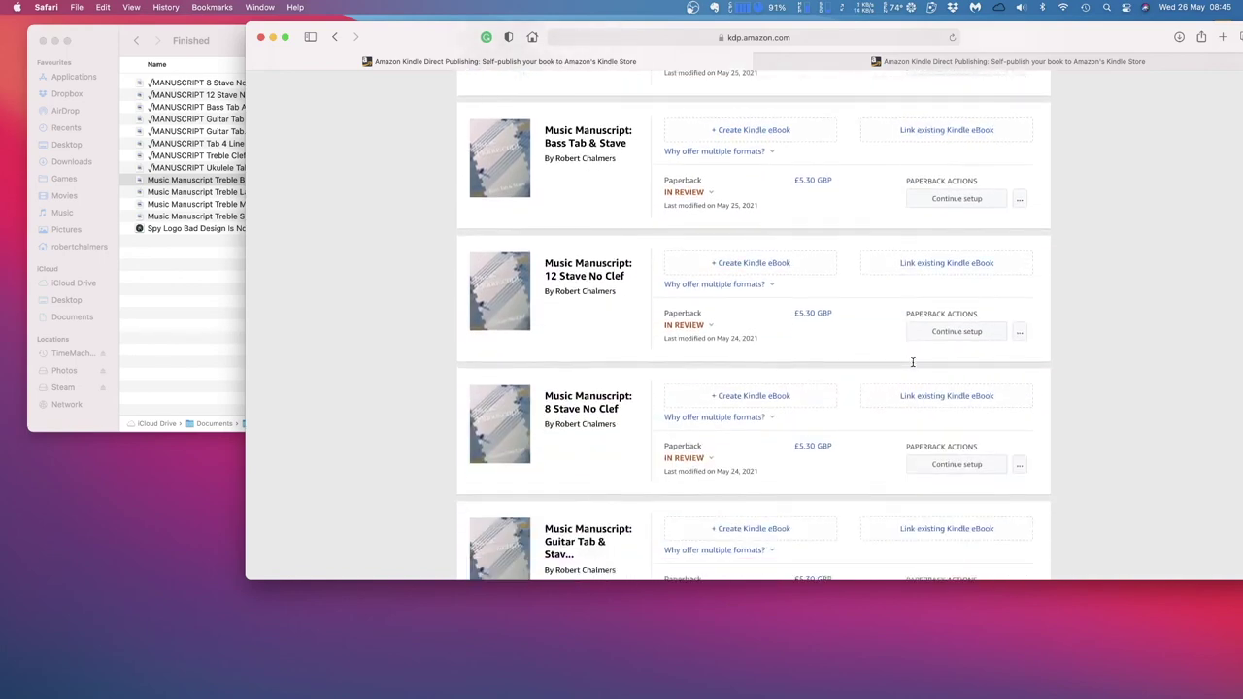
scroll(852, 350, up, 15)
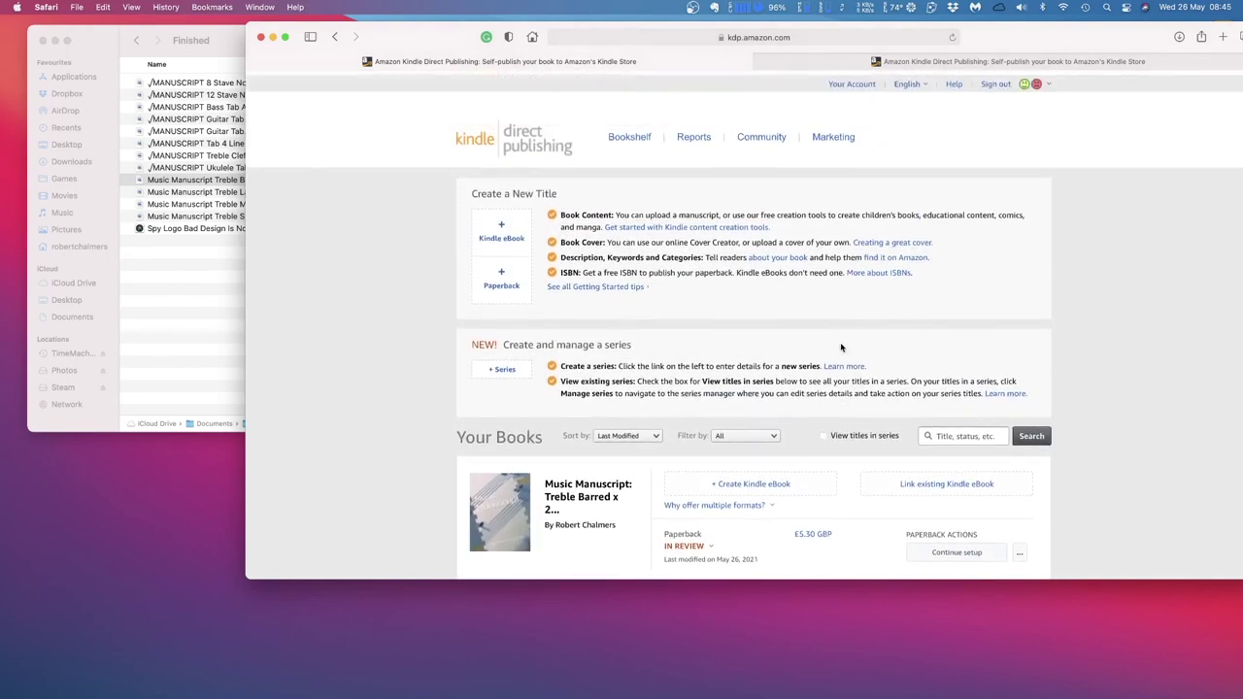